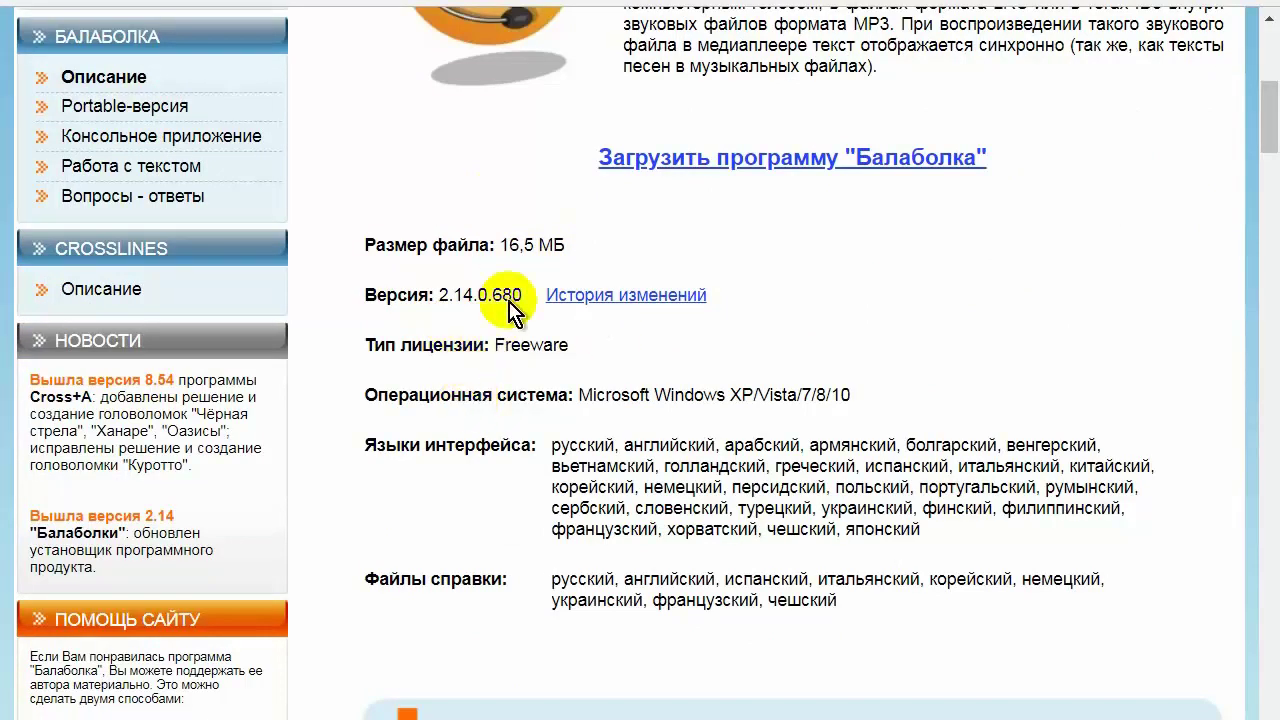
Step: Download the Балаболка program from the developer's page and save the balabolka ZIP archive to the desktop
{"action": "left_click_drag", "start_coordinate": [1270, 147], "coordinate": [1268, 114]}
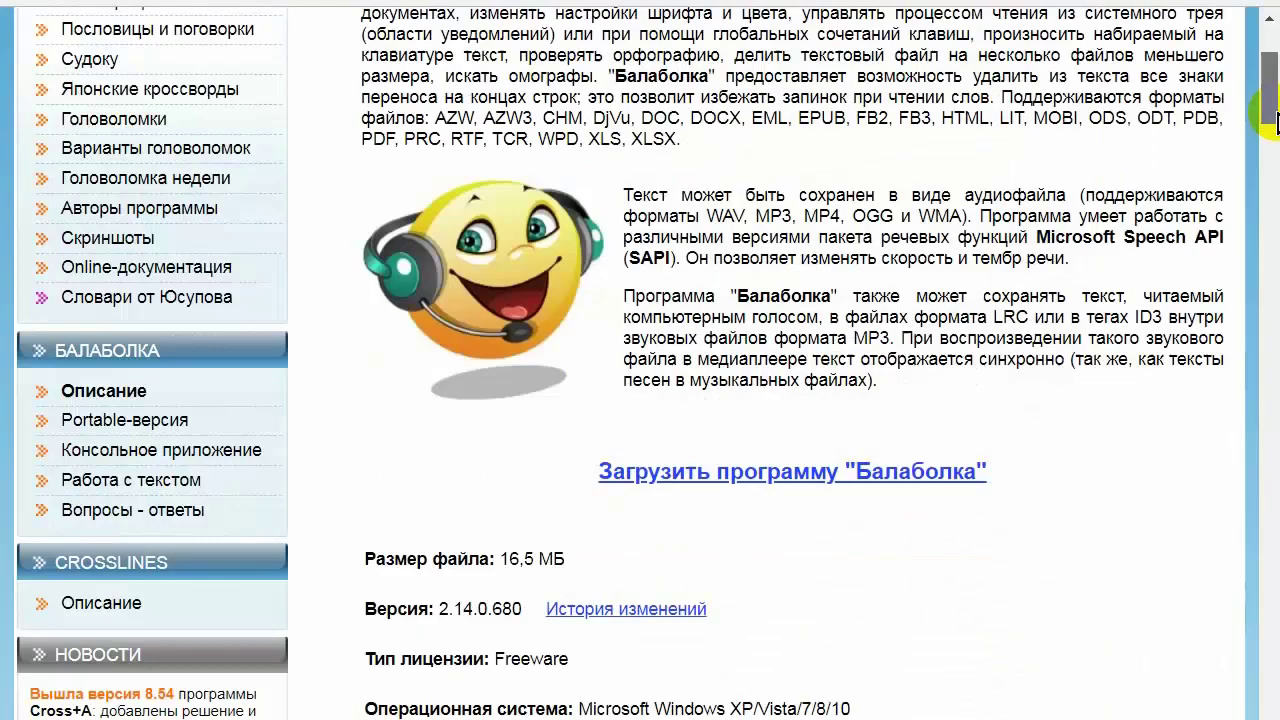
{"action": "left_click", "coordinate": [786, 476]}
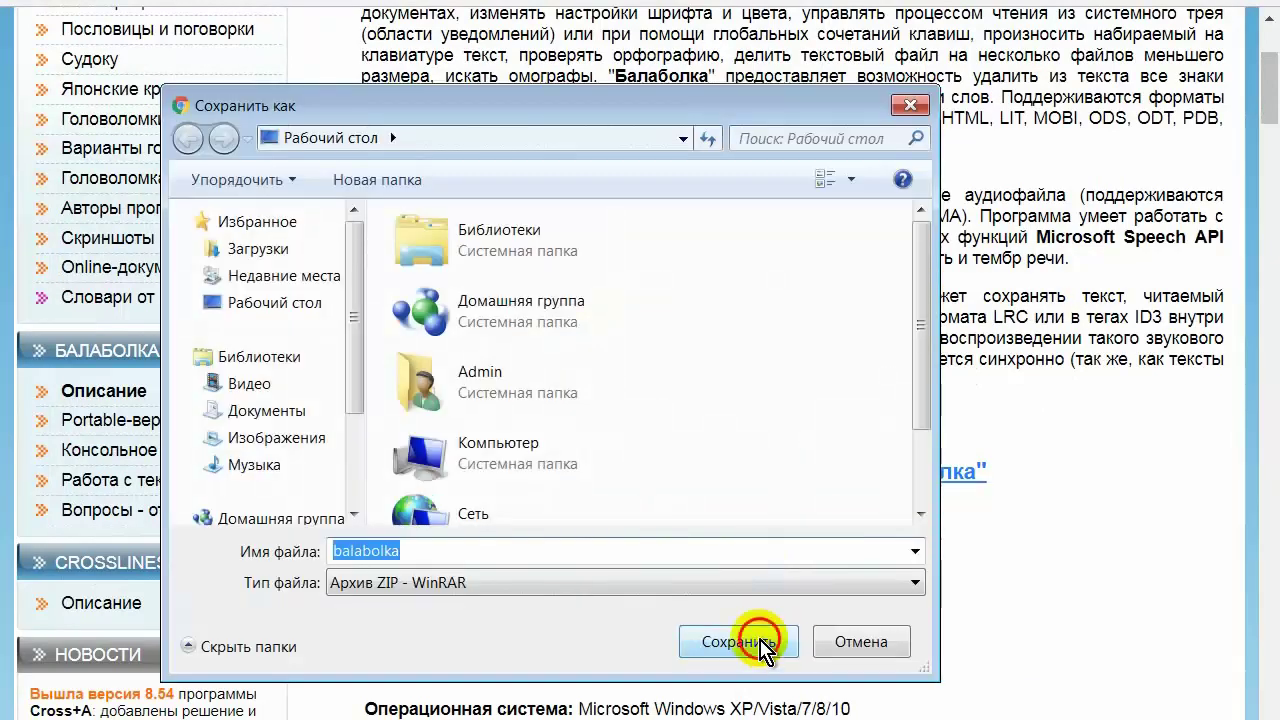
{"action": "left_click", "coordinate": [738, 642]}
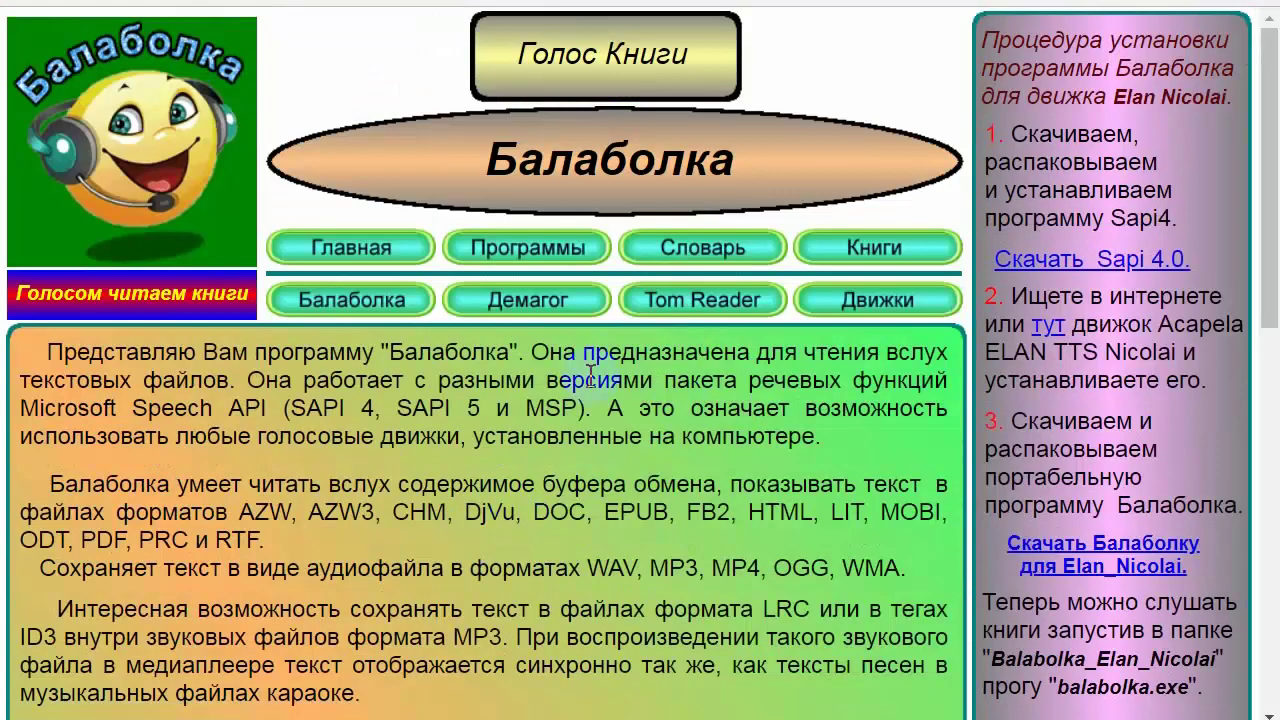
Step: Download the RHVoice engine from the Голос Книги page and save the RHVoice archive to the desktop
{"action": "left_click", "coordinate": [1274, 116]}
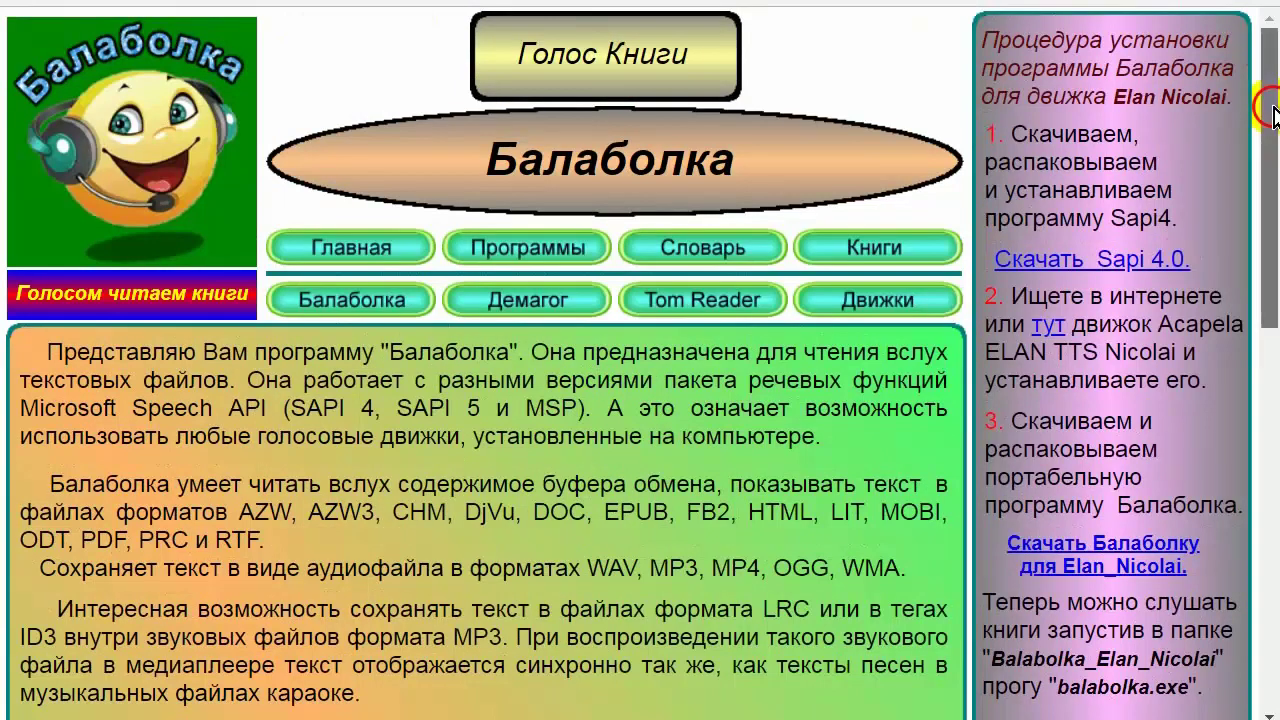
{"action": "left_click_drag", "start_coordinate": [1274, 114], "coordinate": [1273, 117]}
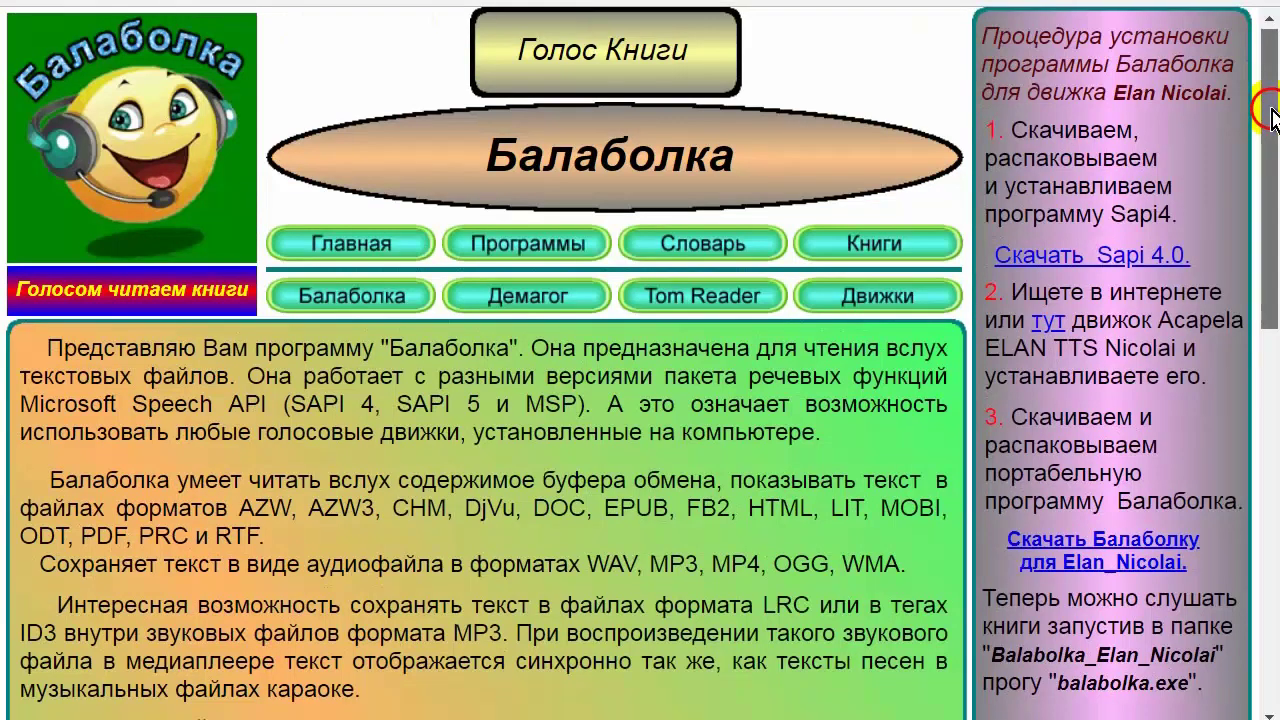
{"action": "left_click_drag", "start_coordinate": [1272, 116], "coordinate": [1272, 400]}
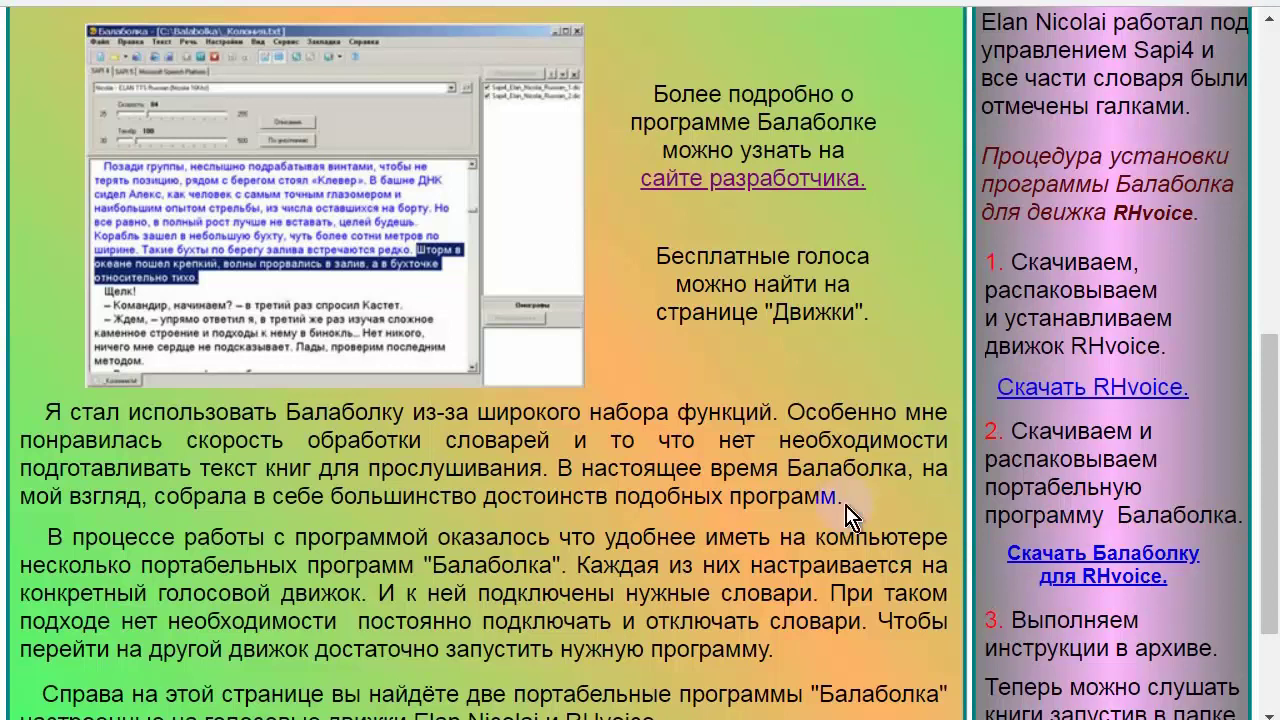
{"action": "left_click", "coordinate": [1065, 390]}
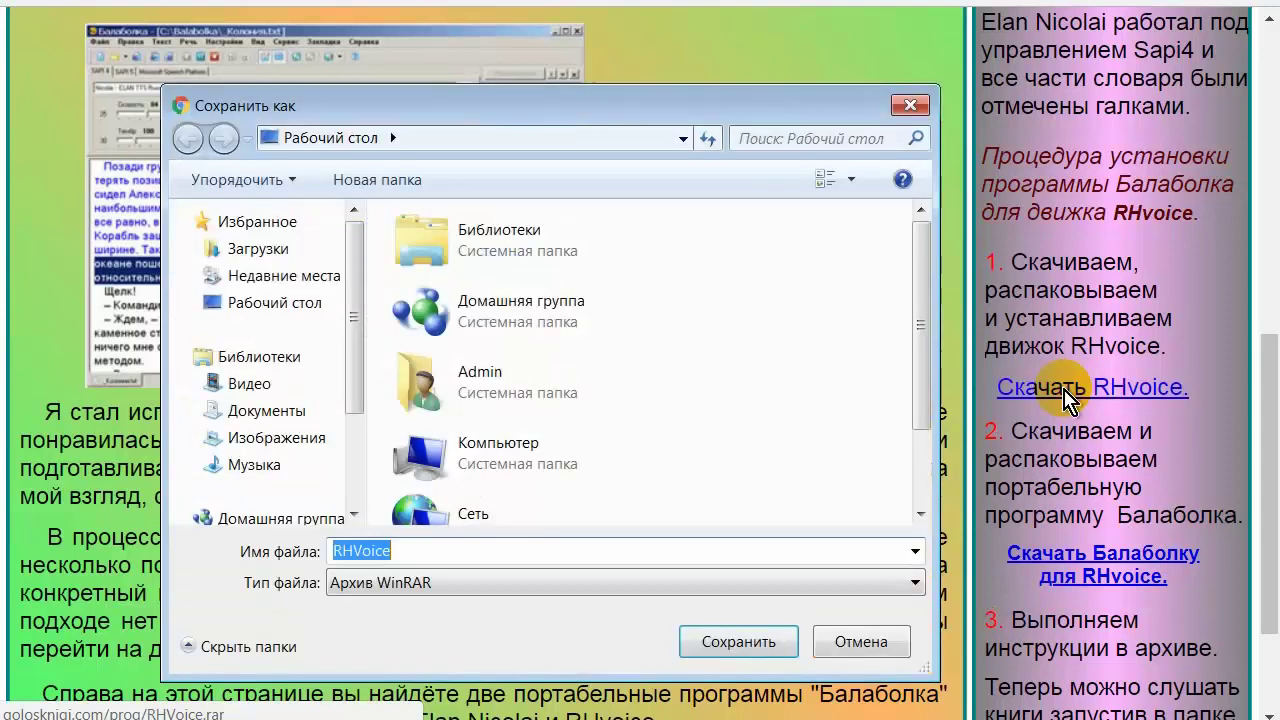
{"action": "left_click", "coordinate": [757, 648]}
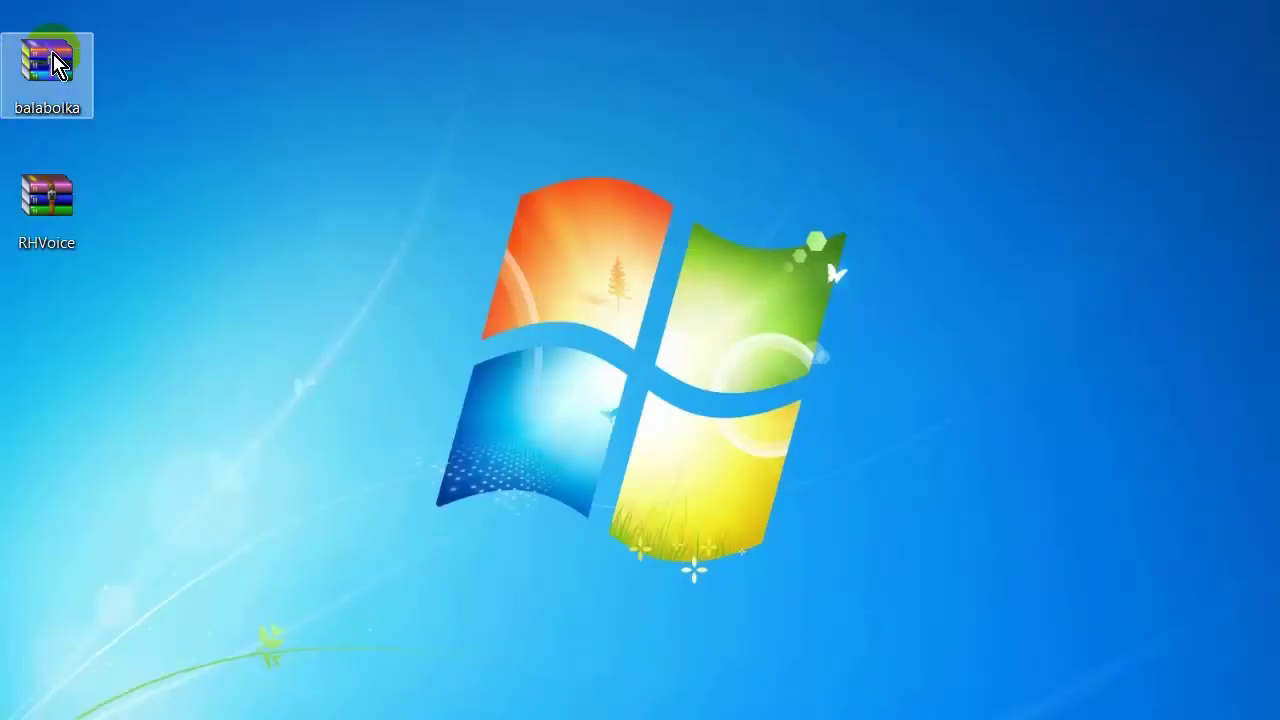
{"action": "left_click", "coordinate": [40, 185]}
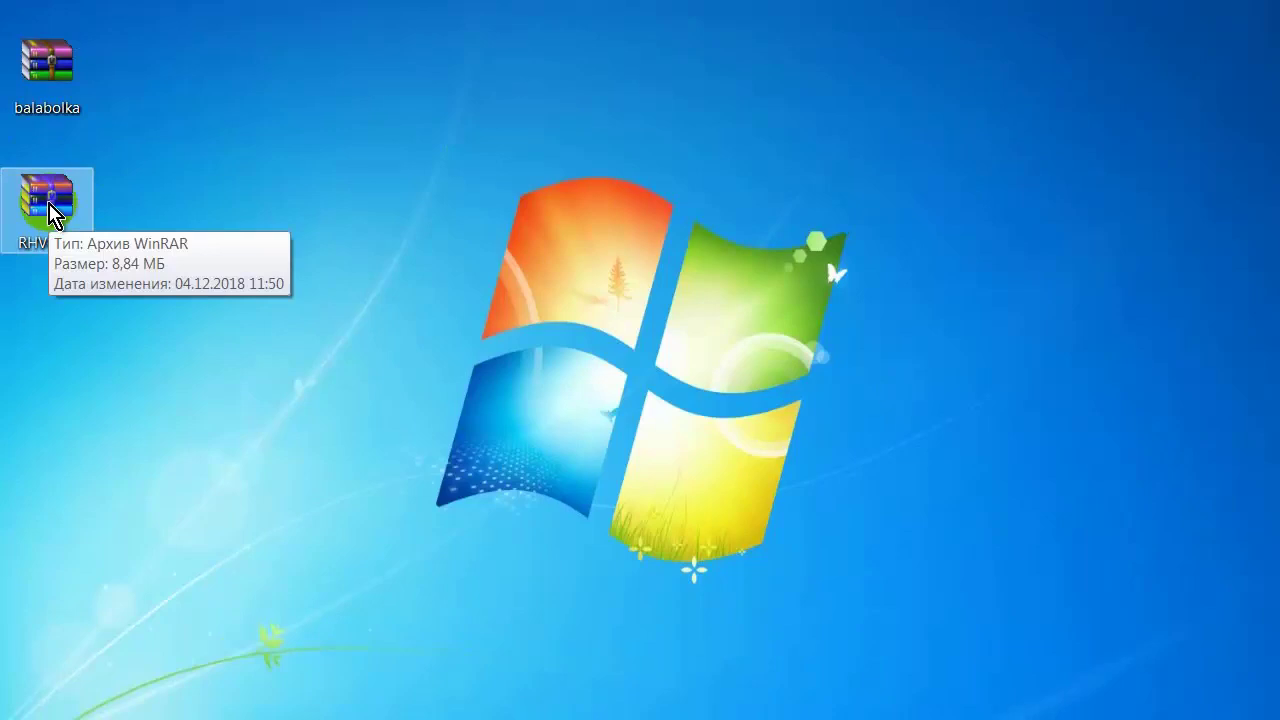
{"action": "left_click", "coordinate": [192, 166]}
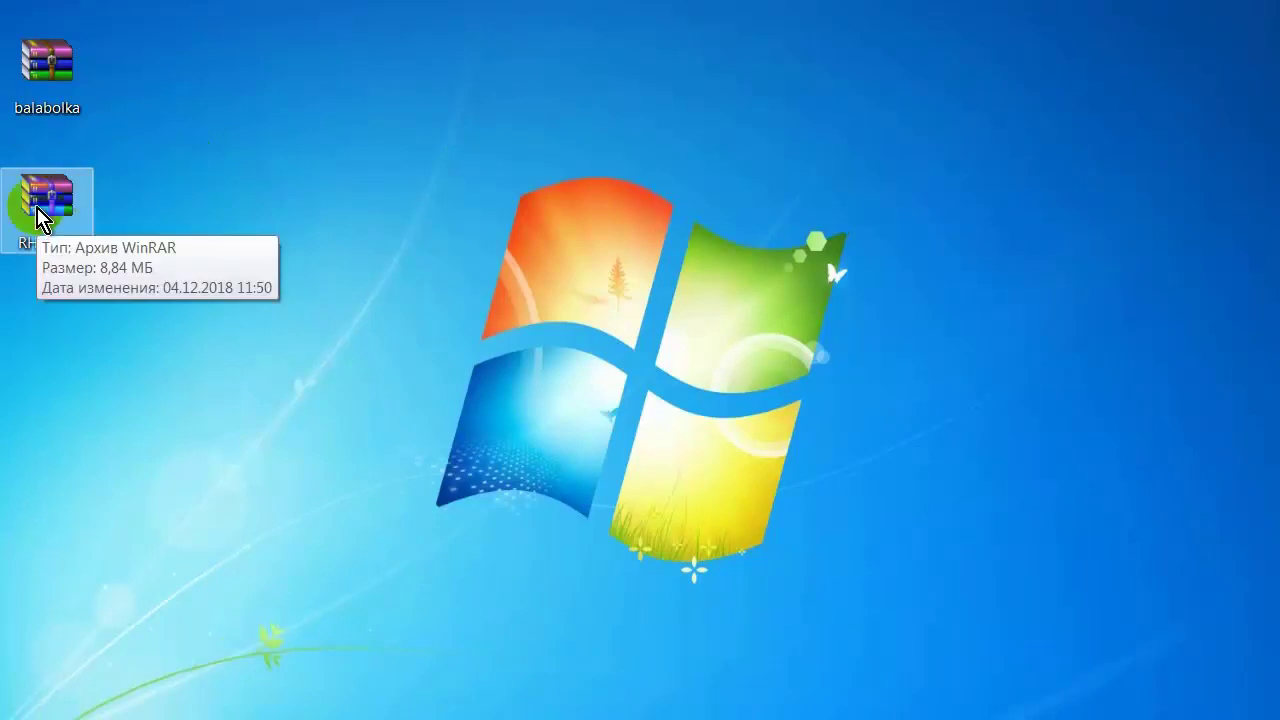
{"action": "left_click", "coordinate": [102, 197]}
Step: Open the balabolka archive on the desktop and run setup.exe from it
{"action": "left_click", "coordinate": [56, 72]}
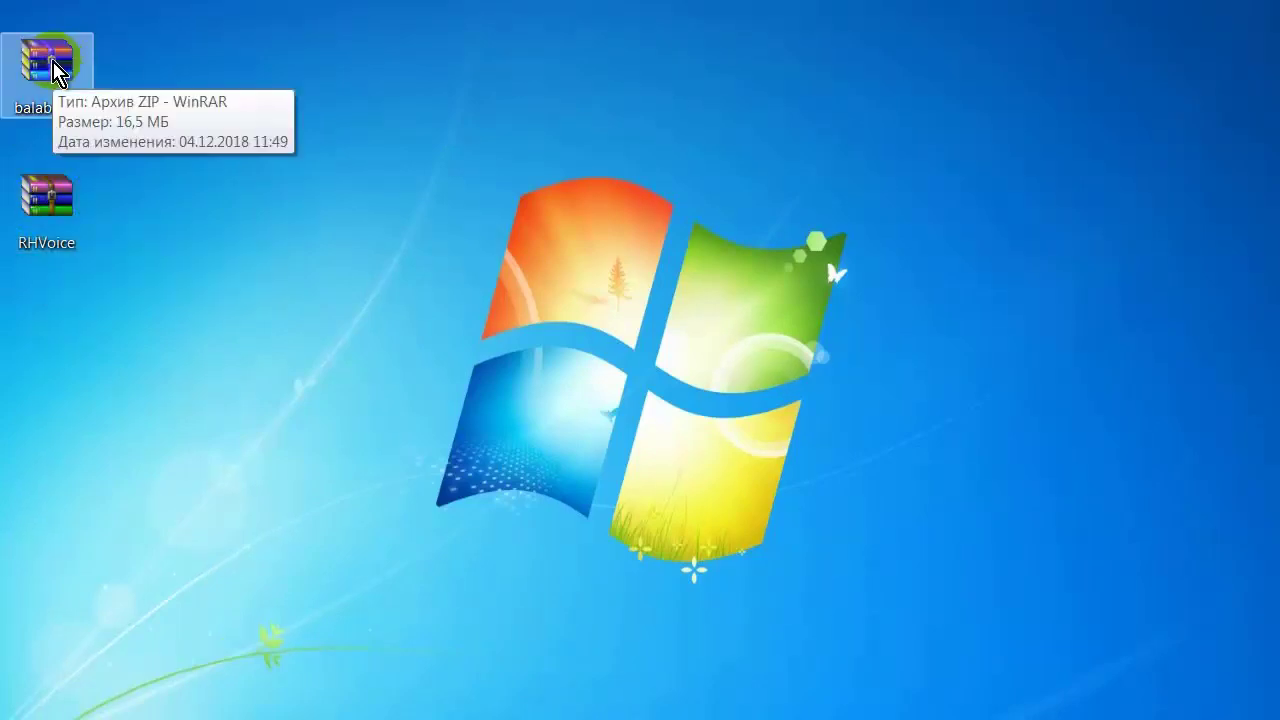
{"action": "right_click", "coordinate": [56, 72]}
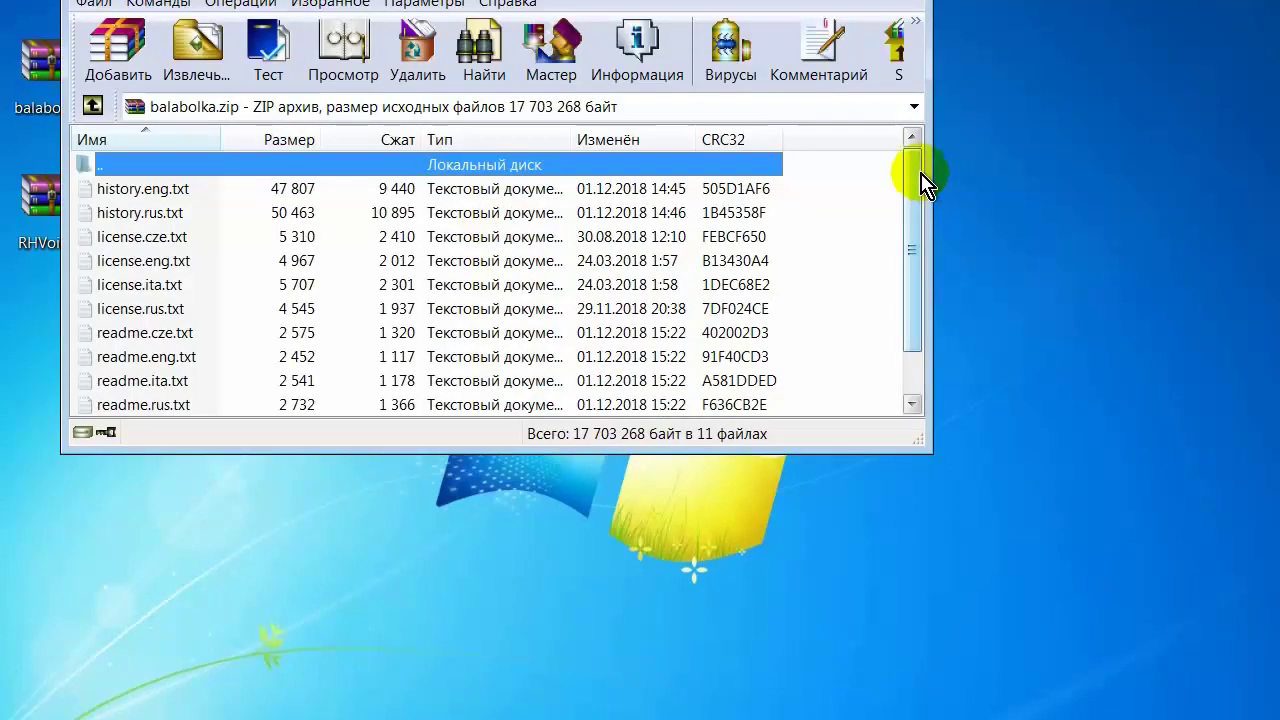
{"action": "left_click_drag", "start_coordinate": [918, 180], "coordinate": [934, 302]}
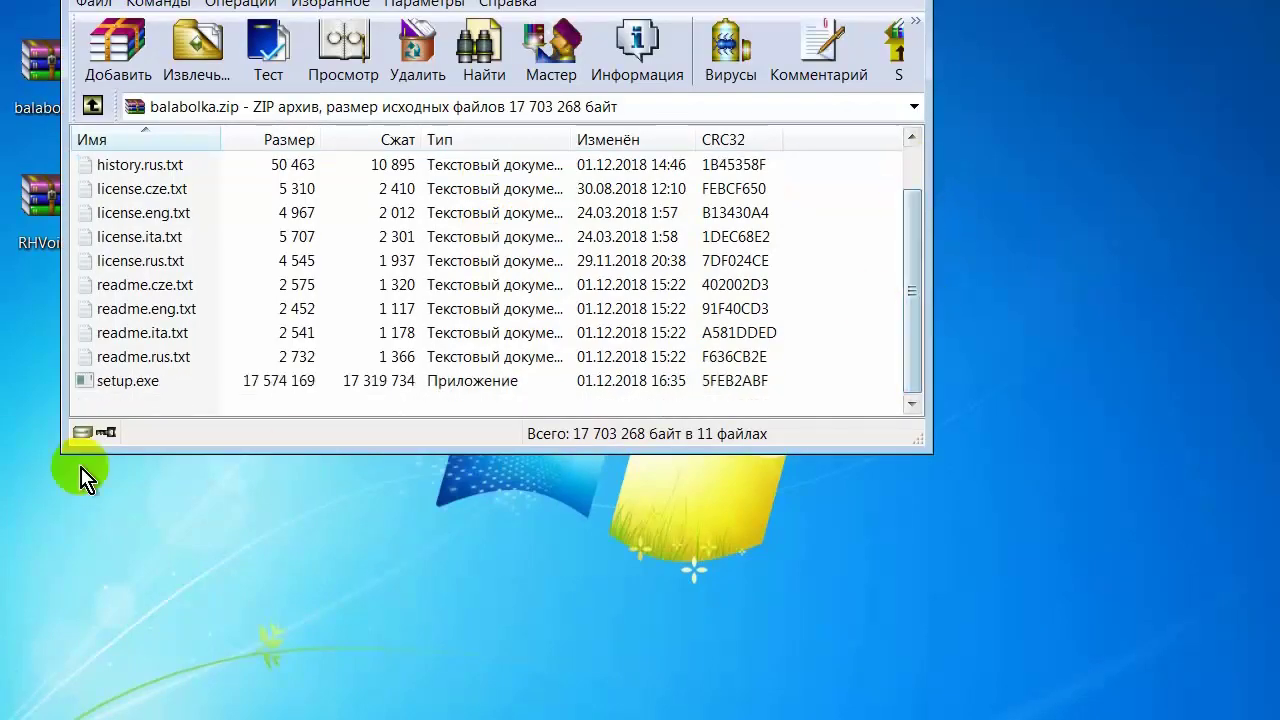
{"action": "double_click", "coordinate": [135, 388]}
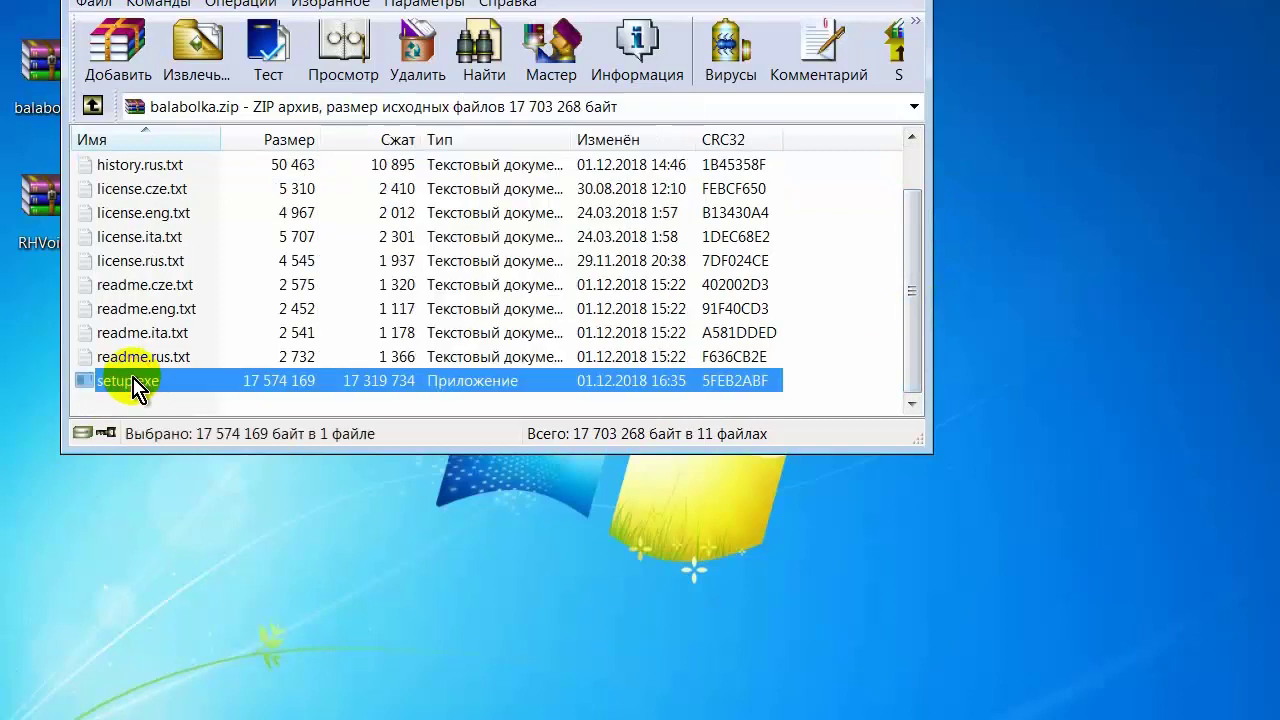
Step: Install Balabolka in C:\Program Files (x86)\Balabolka with a desktop icon, and launch it on finishing
{"action": "left_click", "coordinate": [770, 536]}
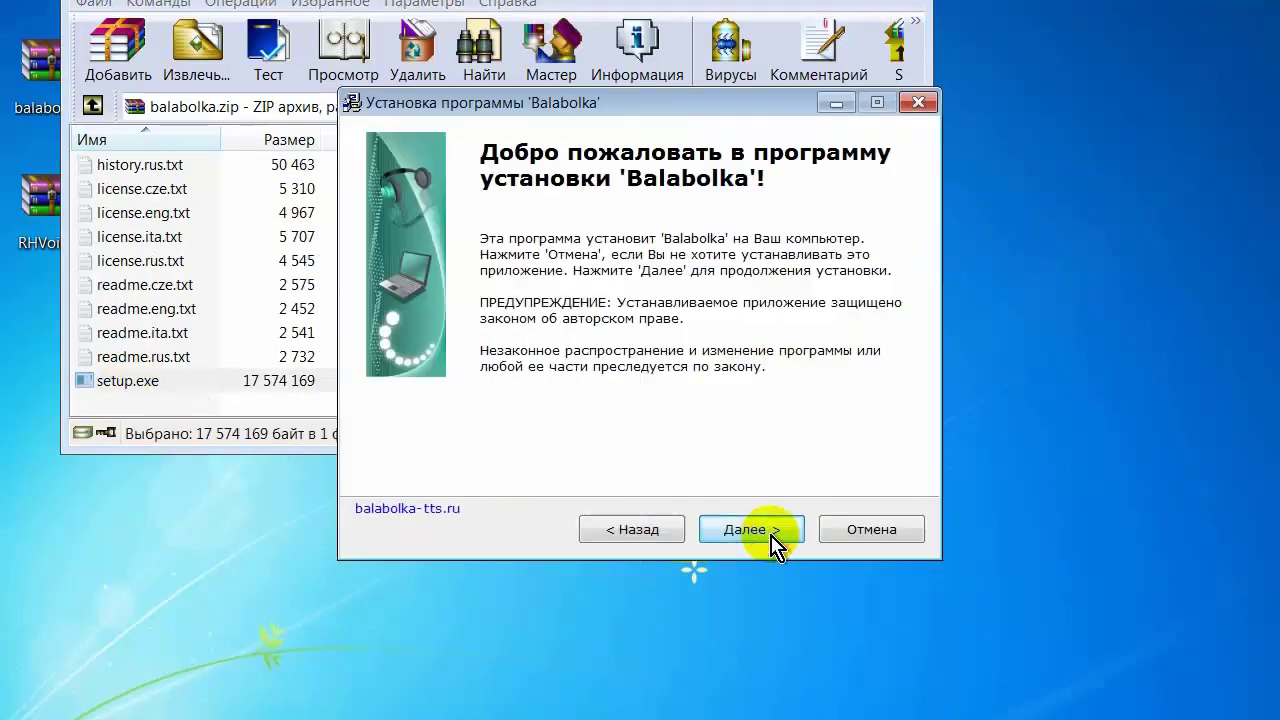
{"action": "left_click", "coordinate": [771, 540]}
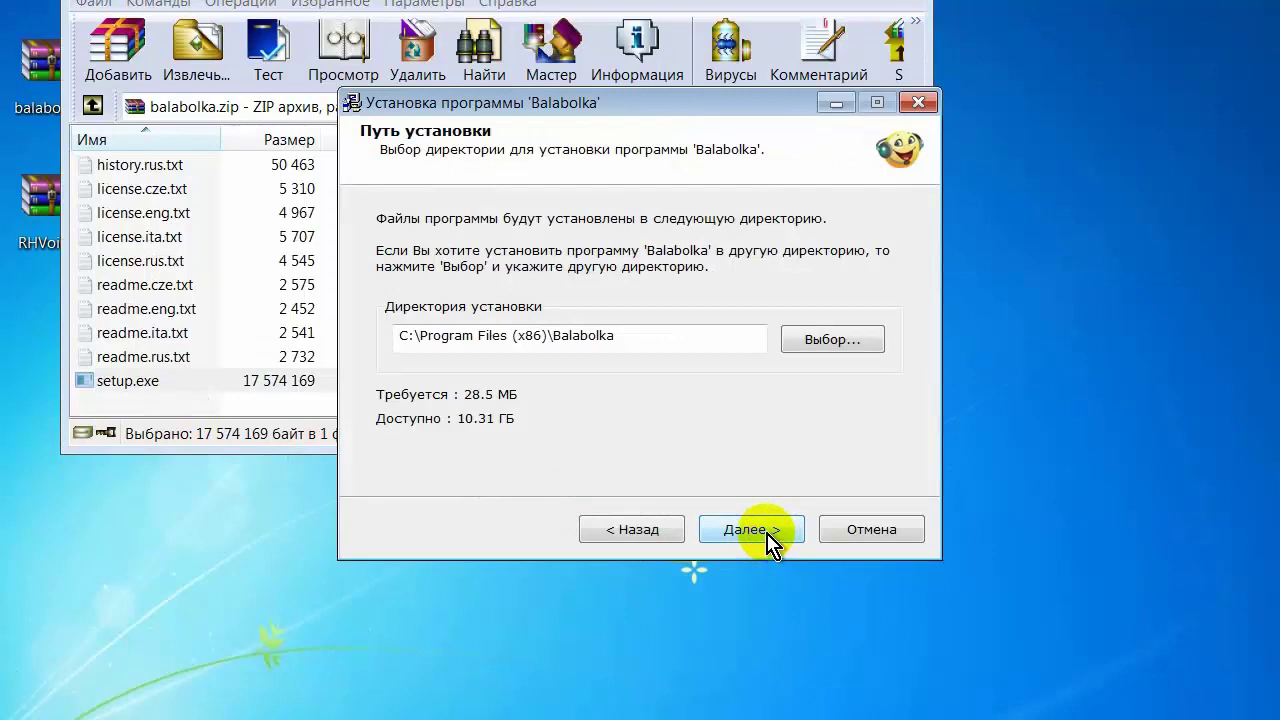
{"action": "left_click", "coordinate": [757, 537]}
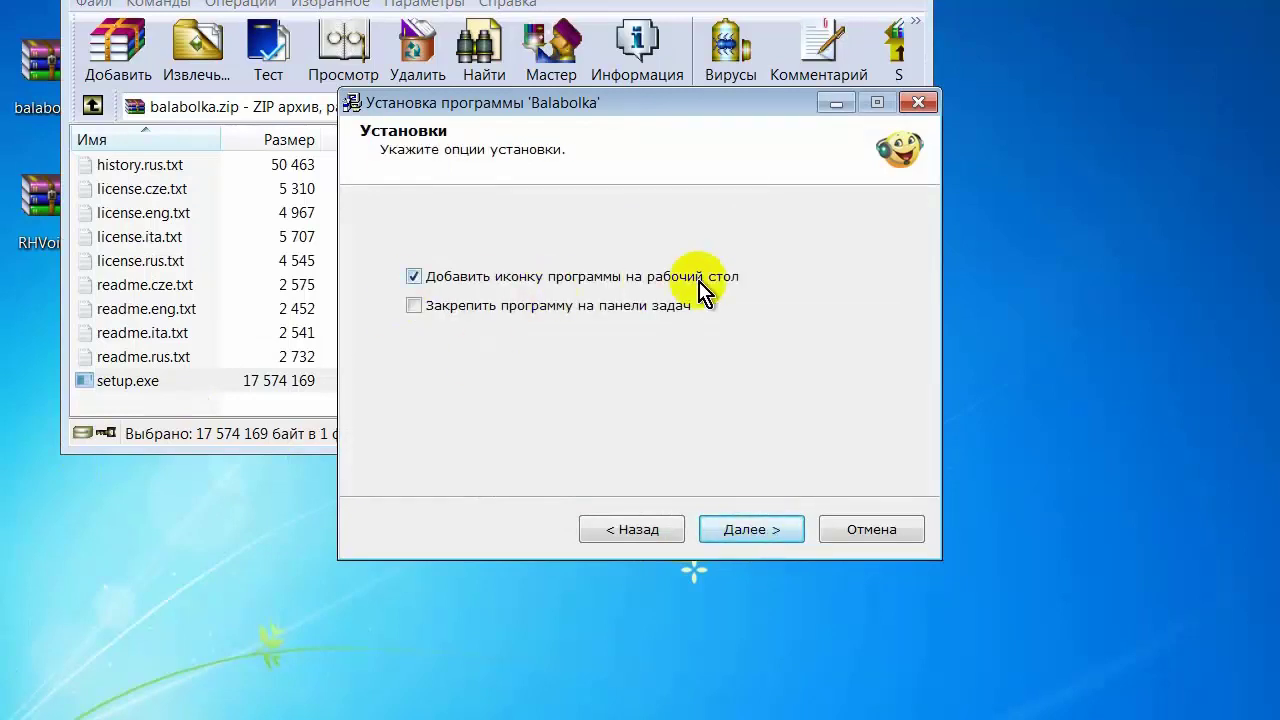
{"action": "left_click", "coordinate": [762, 538]}
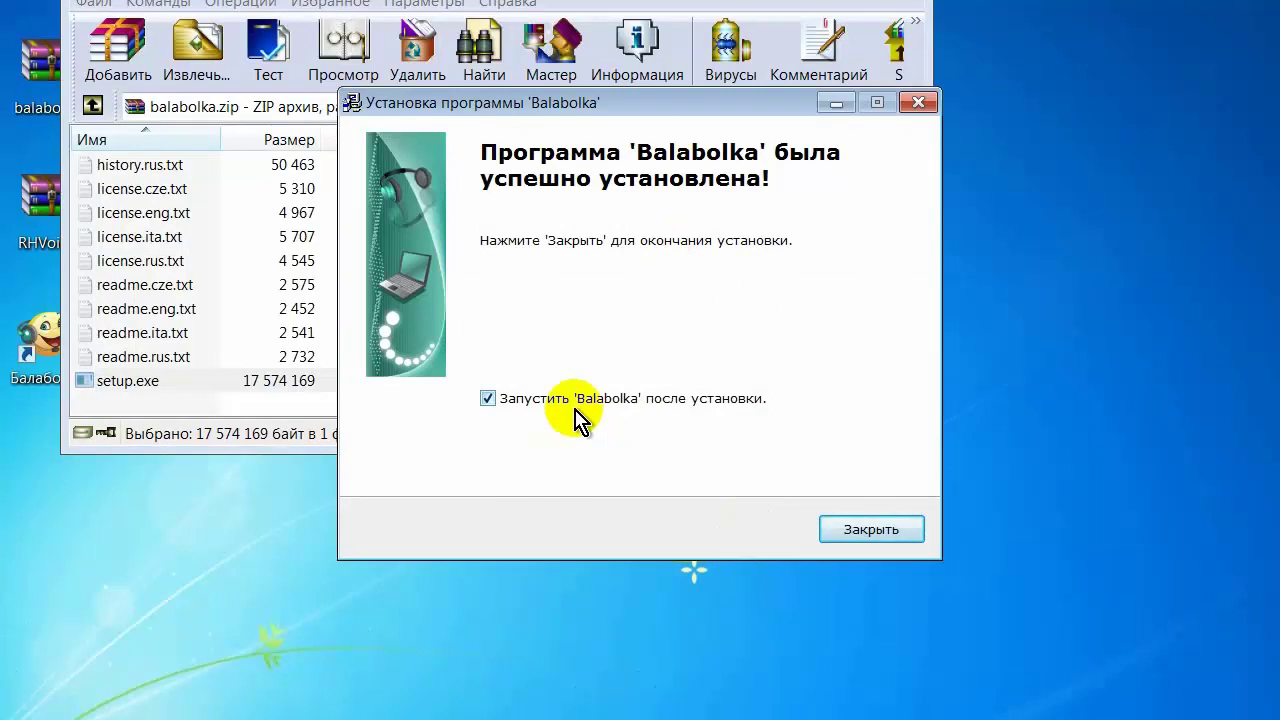
{"action": "left_click", "coordinate": [882, 530]}
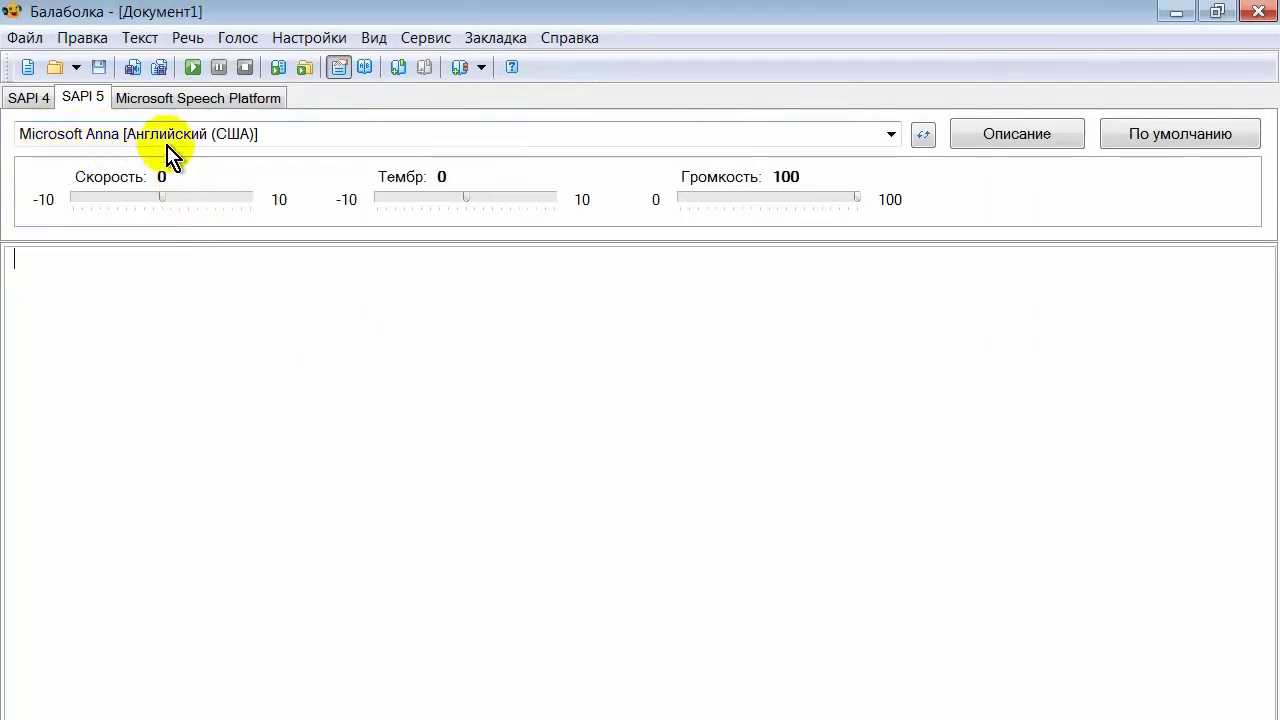
Step: Check which voices are available for SAPI 5, Microsoft Speech Platform and SAPI 4, and close Балаболка
{"action": "left_click", "coordinate": [890, 136]}
{"action": "left_click", "coordinate": [891, 137]}
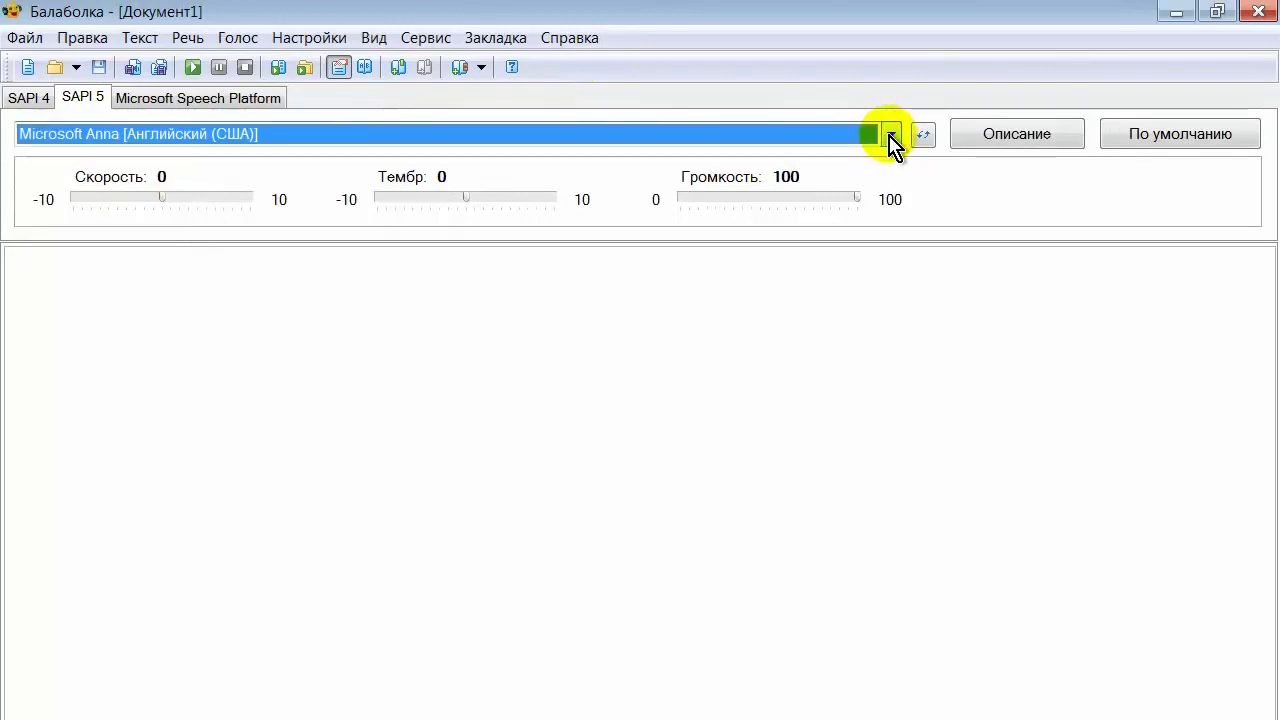
{"action": "left_click", "coordinate": [160, 100]}
{"action": "left_click", "coordinate": [24, 100]}
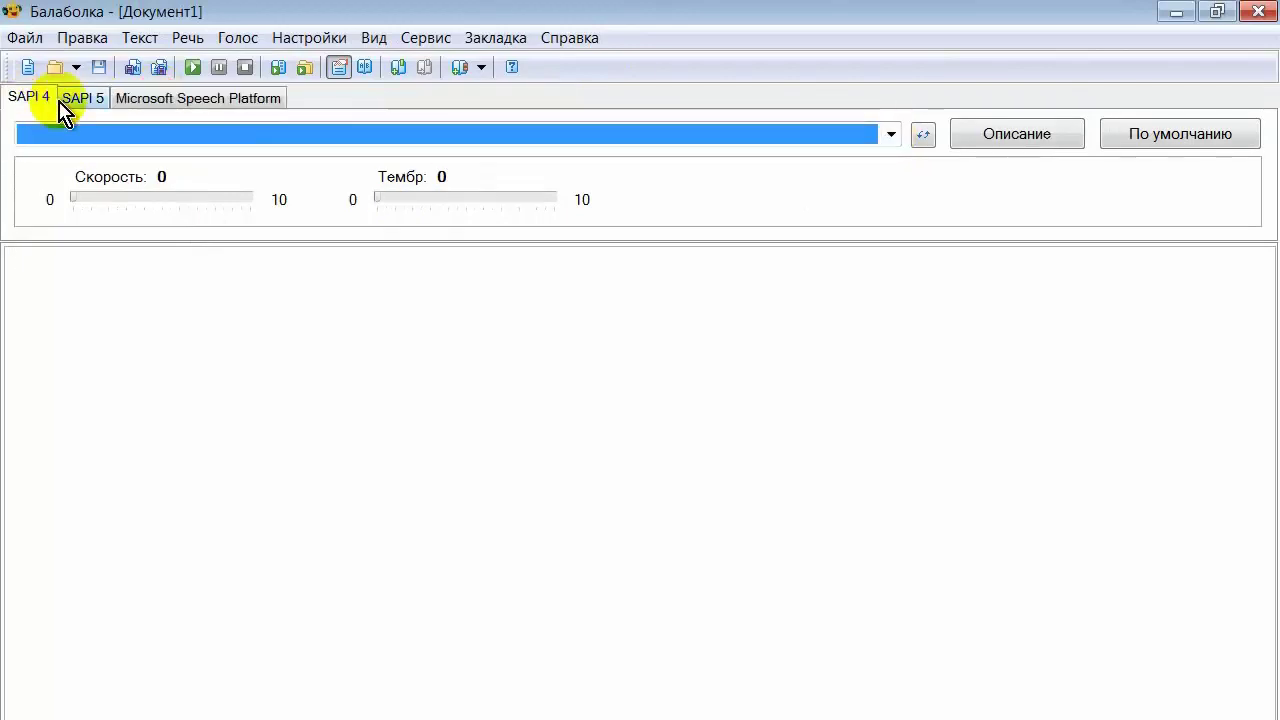
{"action": "left_click", "coordinate": [95, 104]}
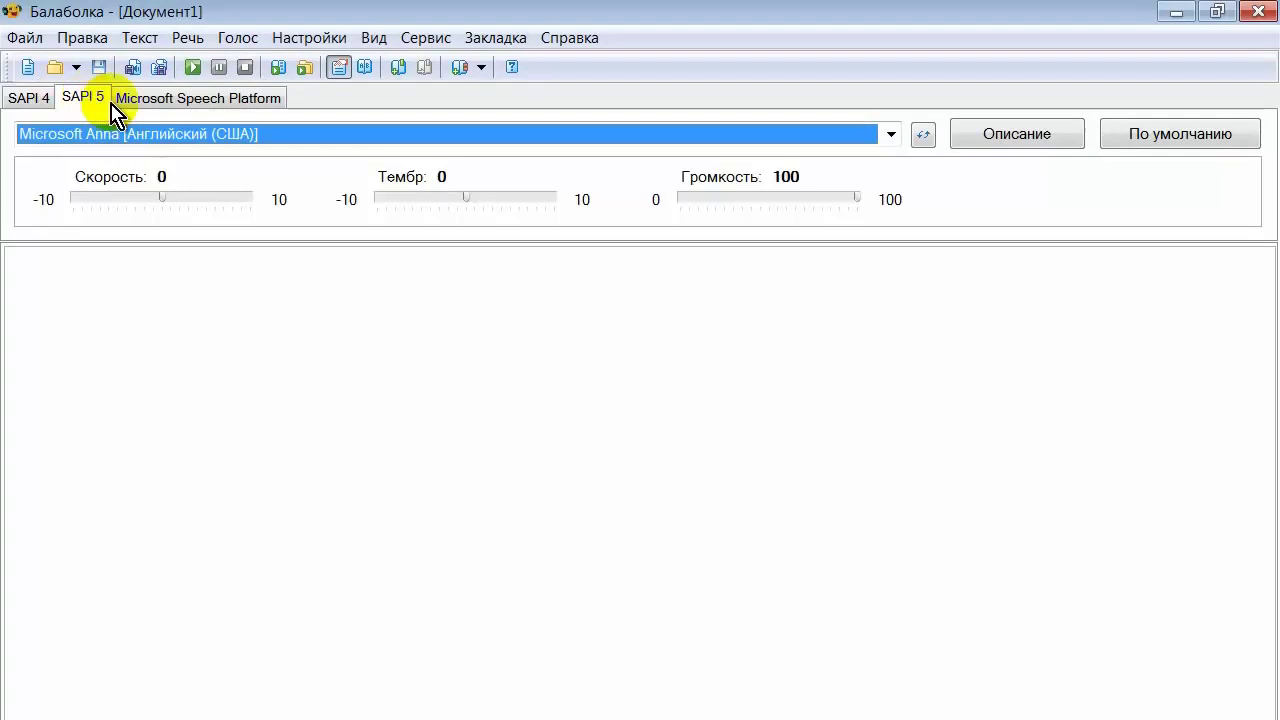
{"action": "left_click", "coordinate": [1246, 11]}
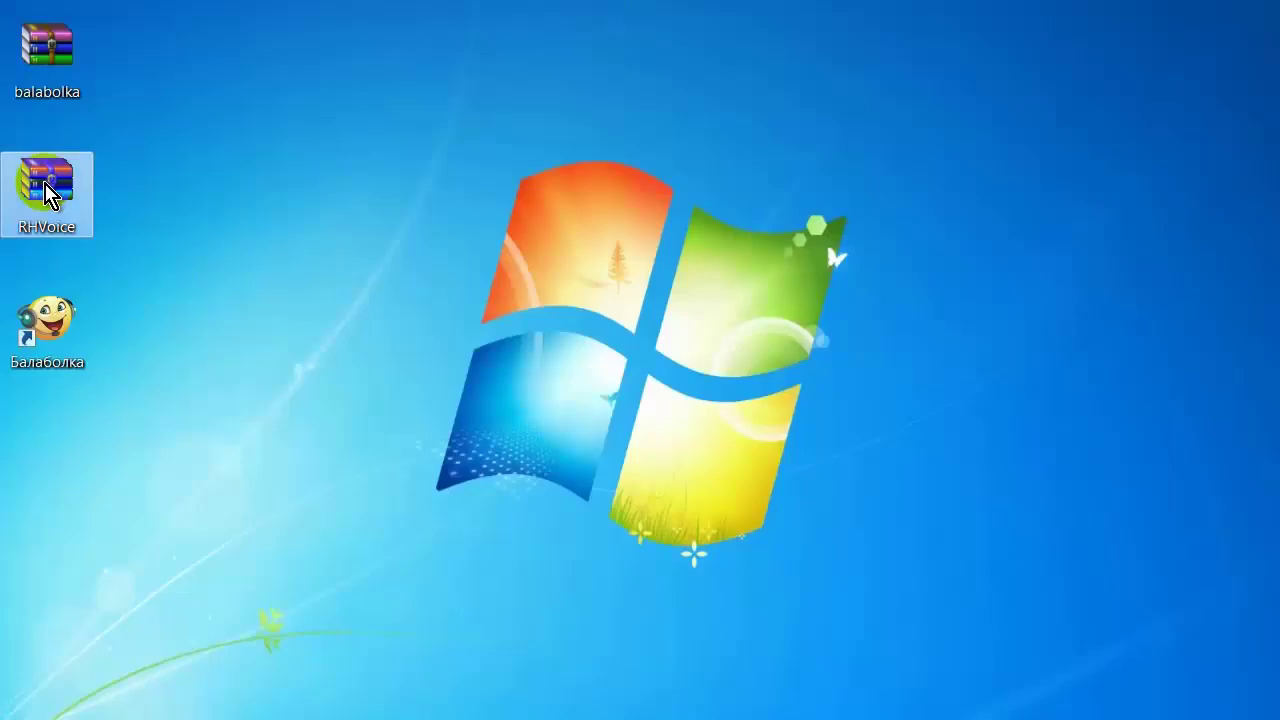
Step: Extract the RHVoice folder from the RHVoice.rar archive to the desktop and close the archive
{"action": "double_click", "coordinate": [47, 195]}
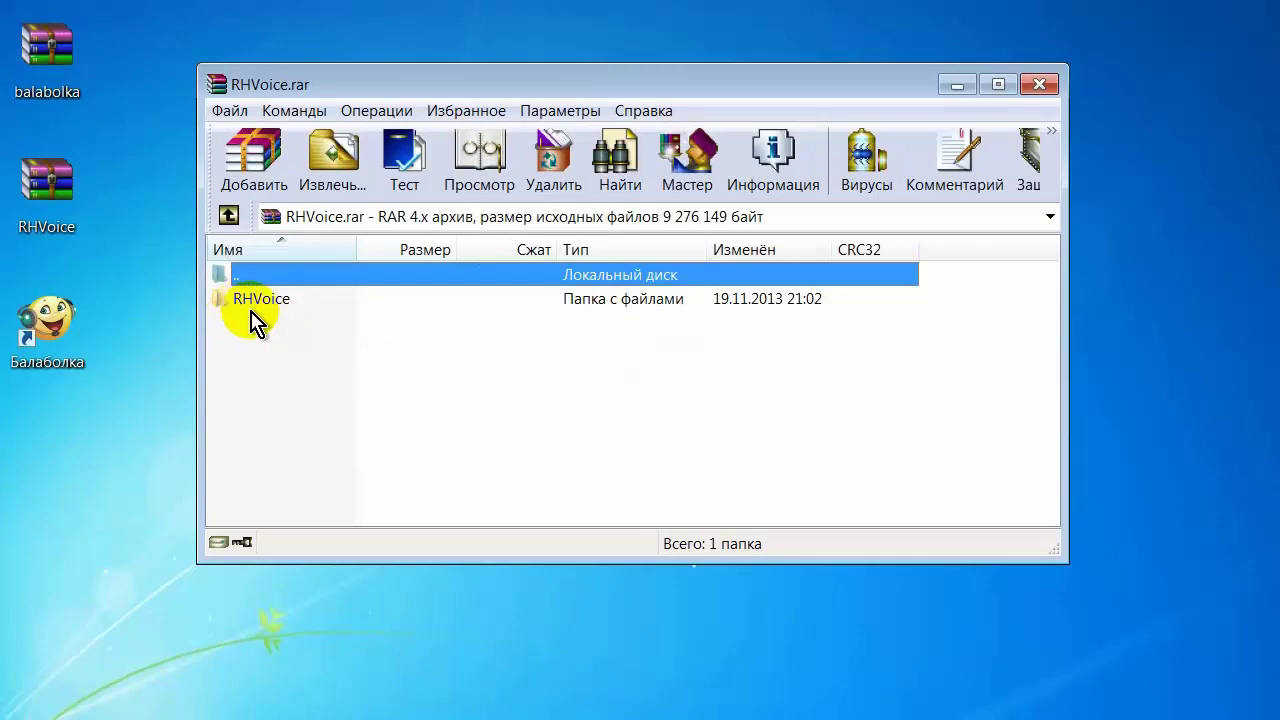
{"action": "right_click", "coordinate": [268, 311]}
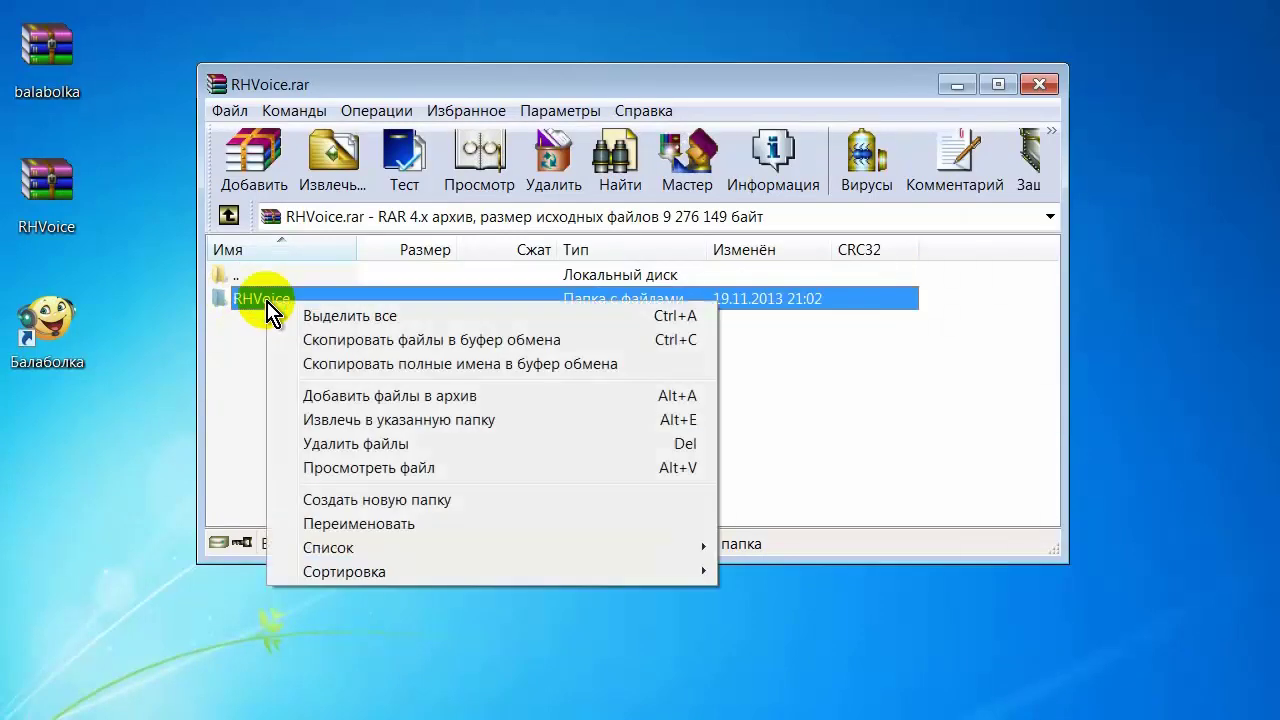
{"action": "left_click", "coordinate": [426, 420]}
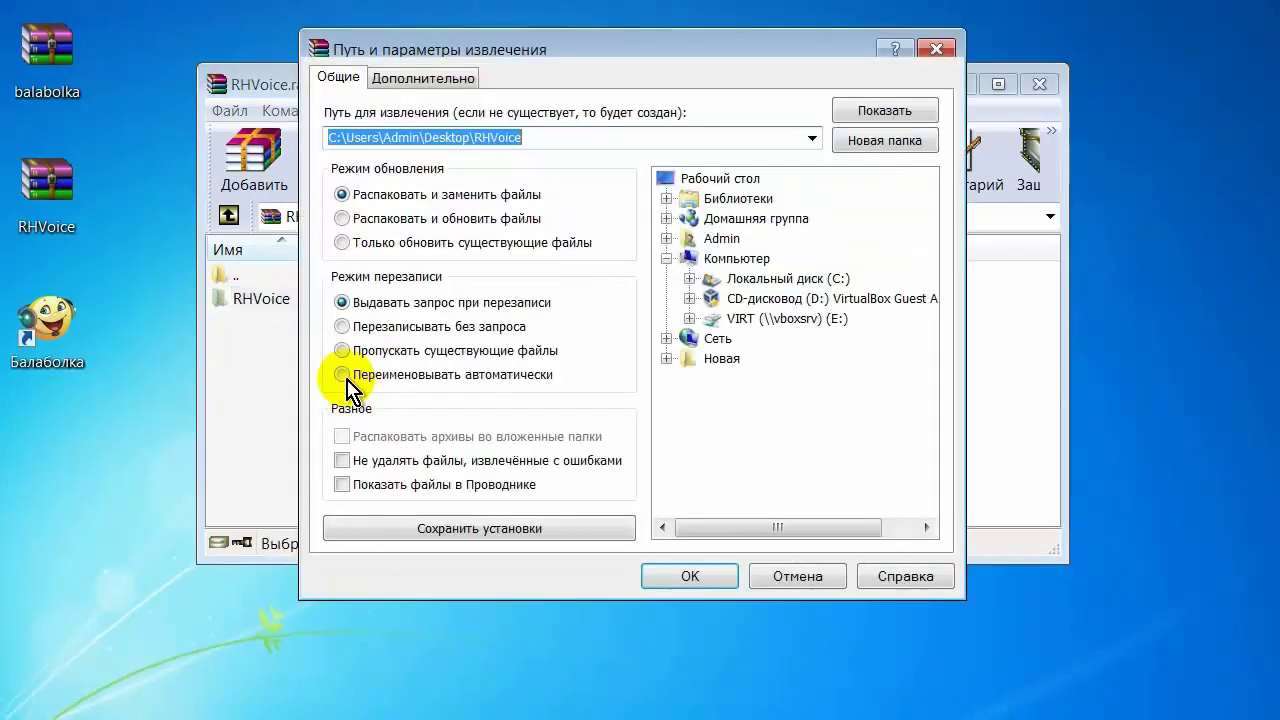
{"action": "left_click", "coordinate": [712, 177]}
{"action": "left_click", "coordinate": [700, 571]}
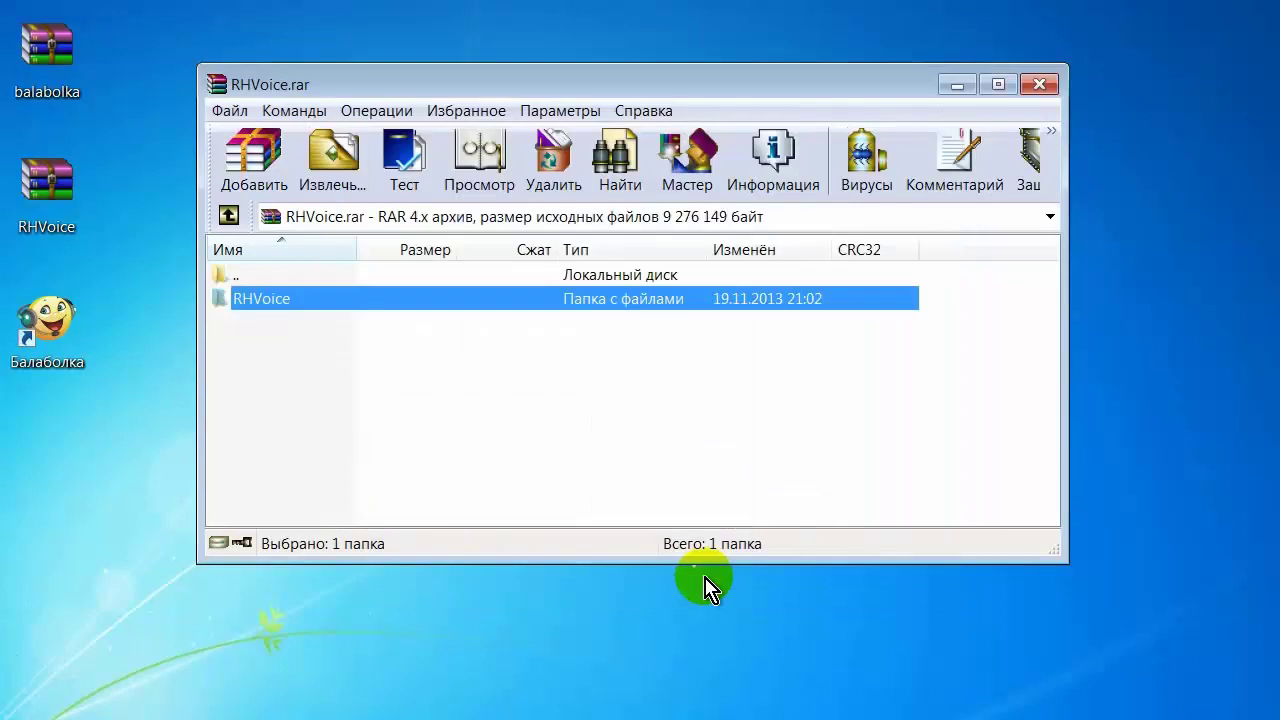
{"action": "left_click", "coordinate": [1039, 85]}
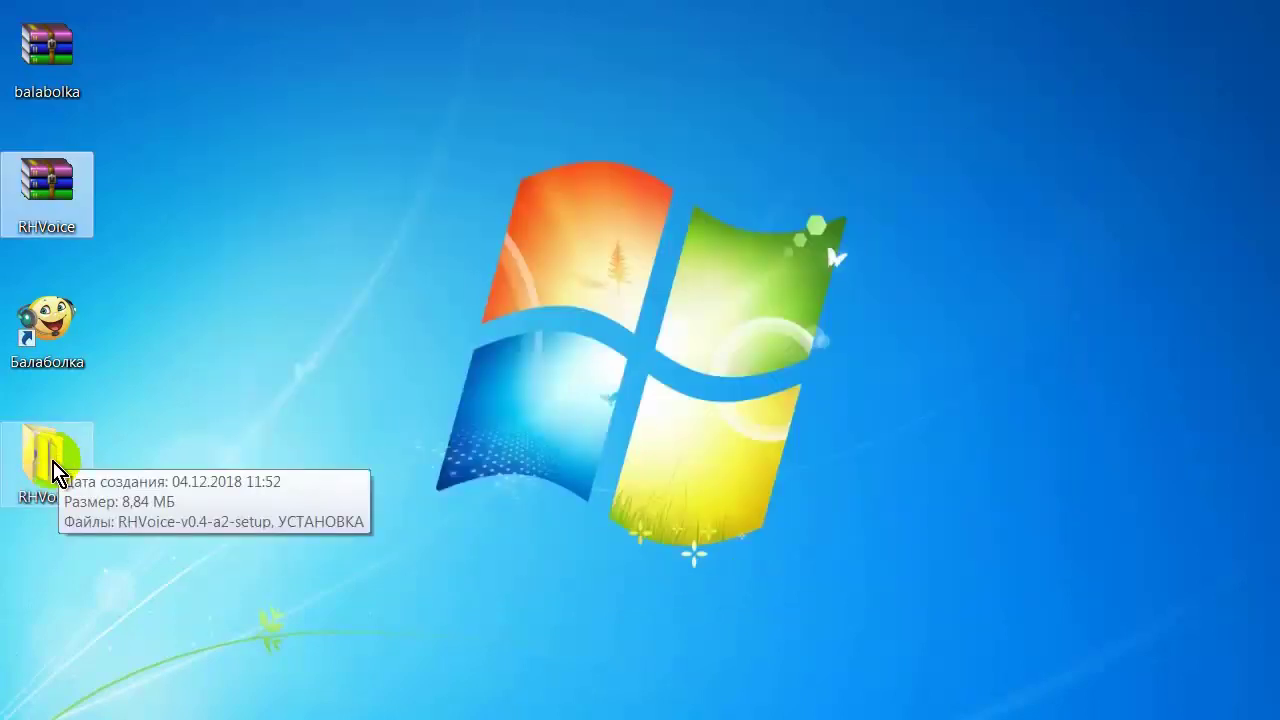
Step: Delete the balabolka and RHVoice archives from the desktop
{"action": "left_click_drag", "start_coordinate": [206, 271], "coordinate": [48, 38]}
{"action": "right_click", "coordinate": [51, 50]}
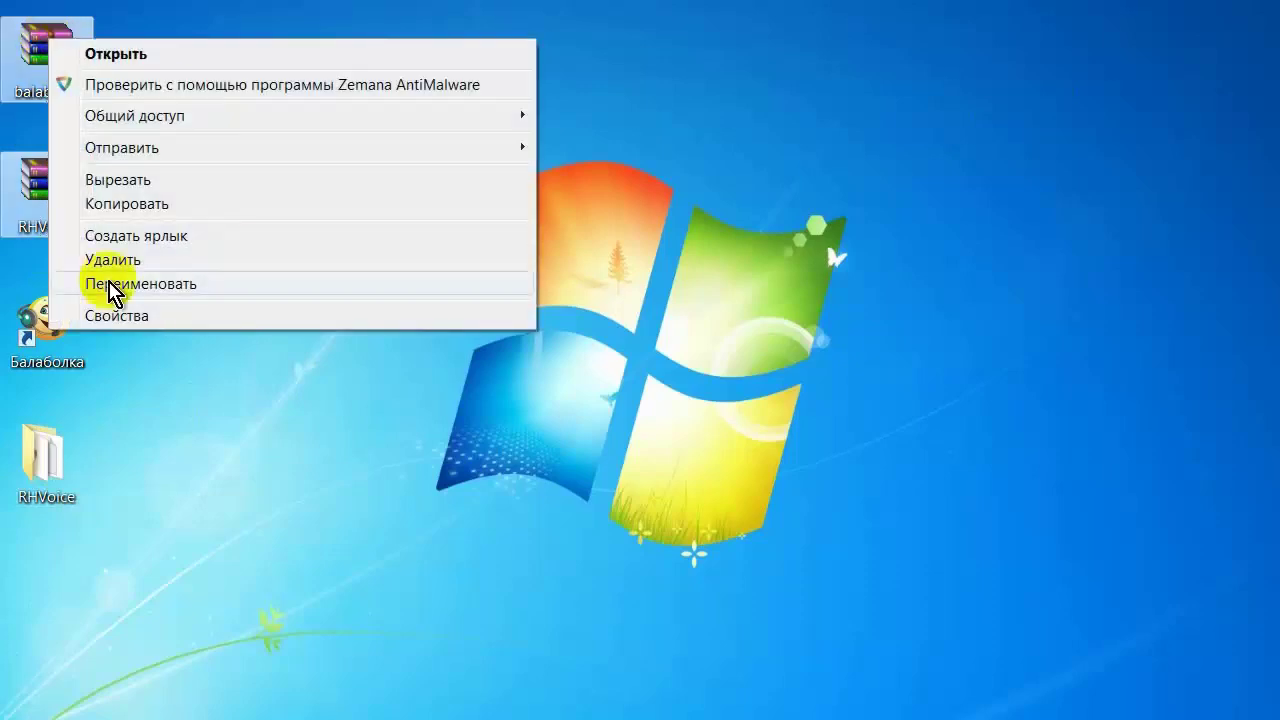
{"action": "left_click", "coordinate": [108, 262]}
{"action": "left_click", "coordinate": [729, 355]}
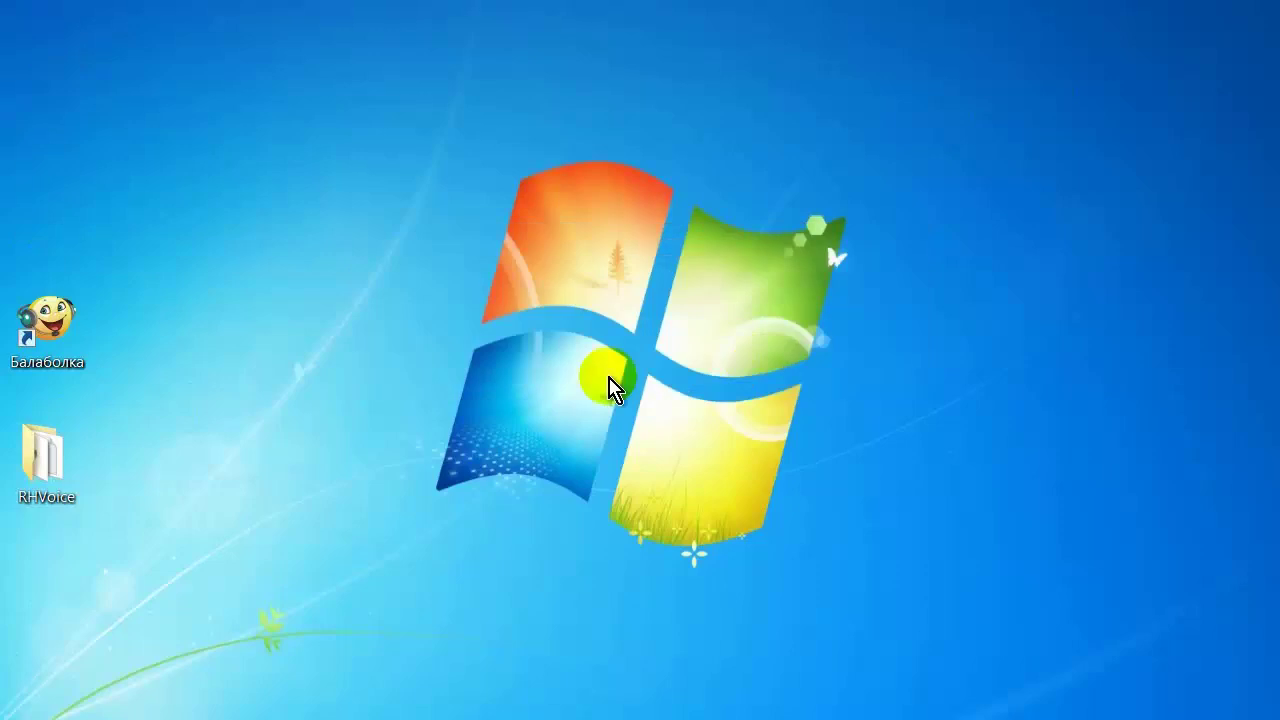
Step: Open the extracted RHVoice folder, read the installation instructions in the УСТАНОВКА text file and close it
{"action": "left_click", "coordinate": [40, 452]}
{"action": "double_click", "coordinate": [40, 455]}
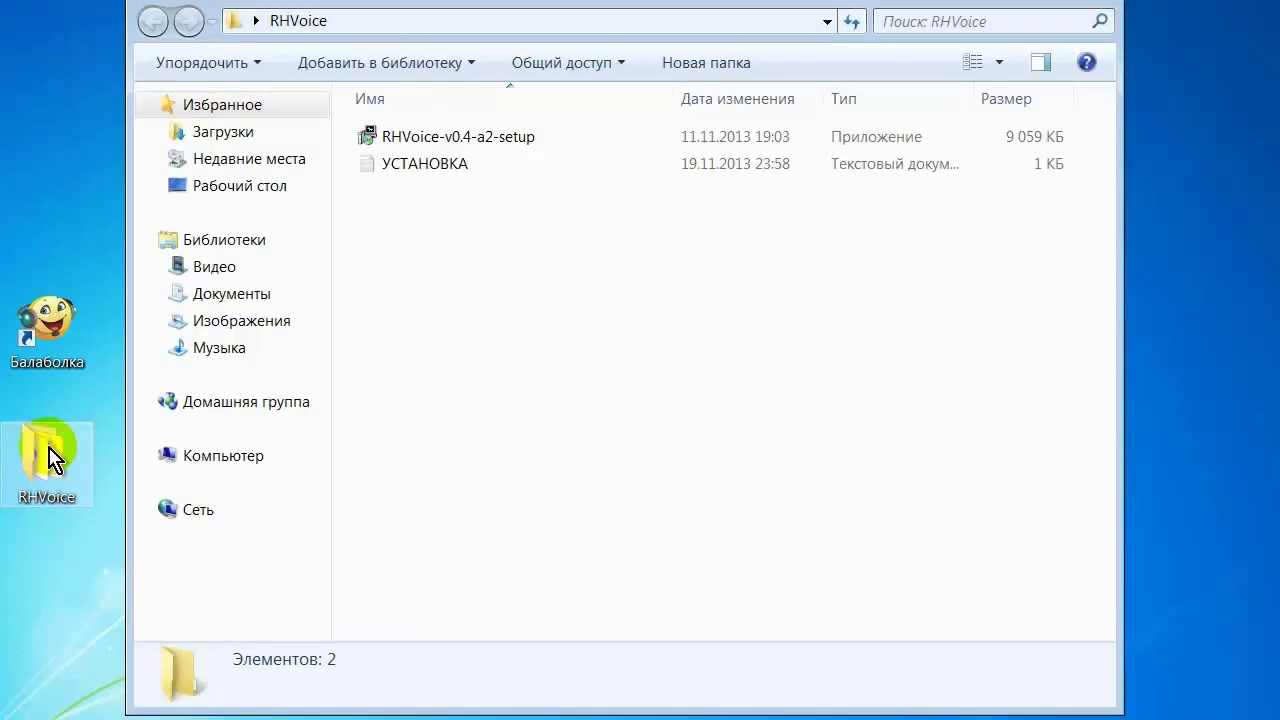
{"action": "double_click", "coordinate": [427, 165]}
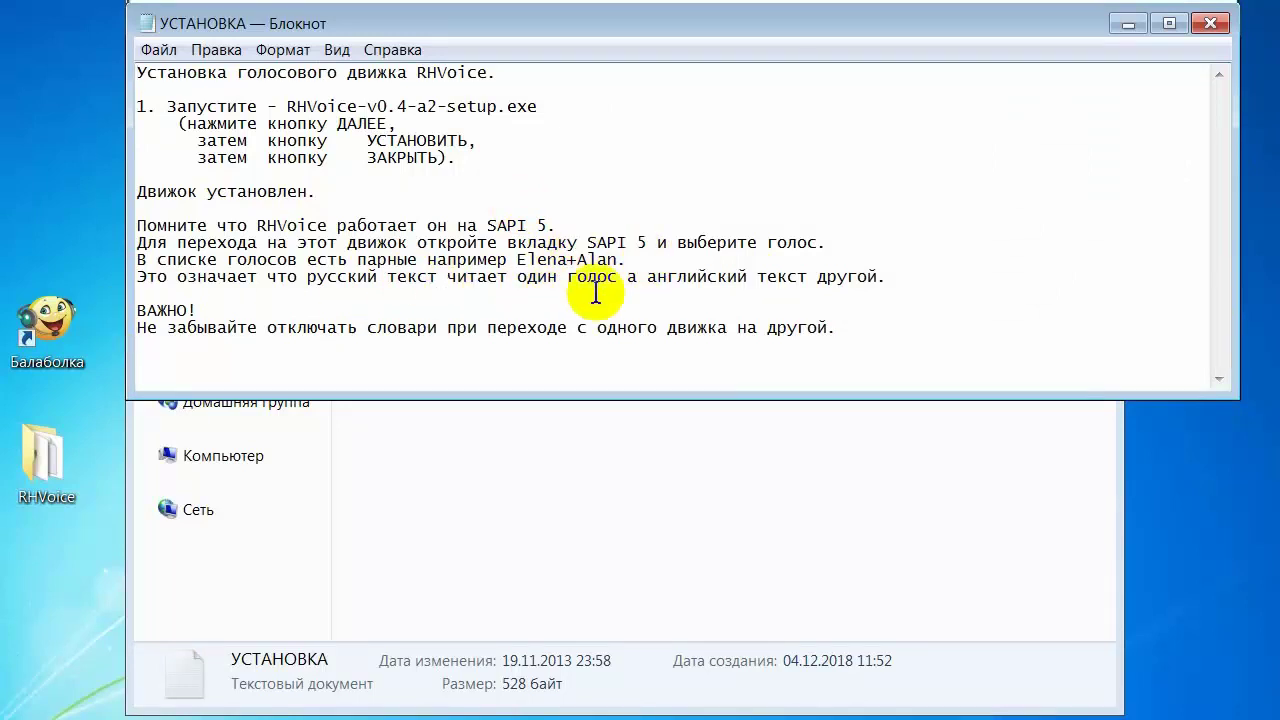
{"action": "left_click", "coordinate": [1210, 24]}
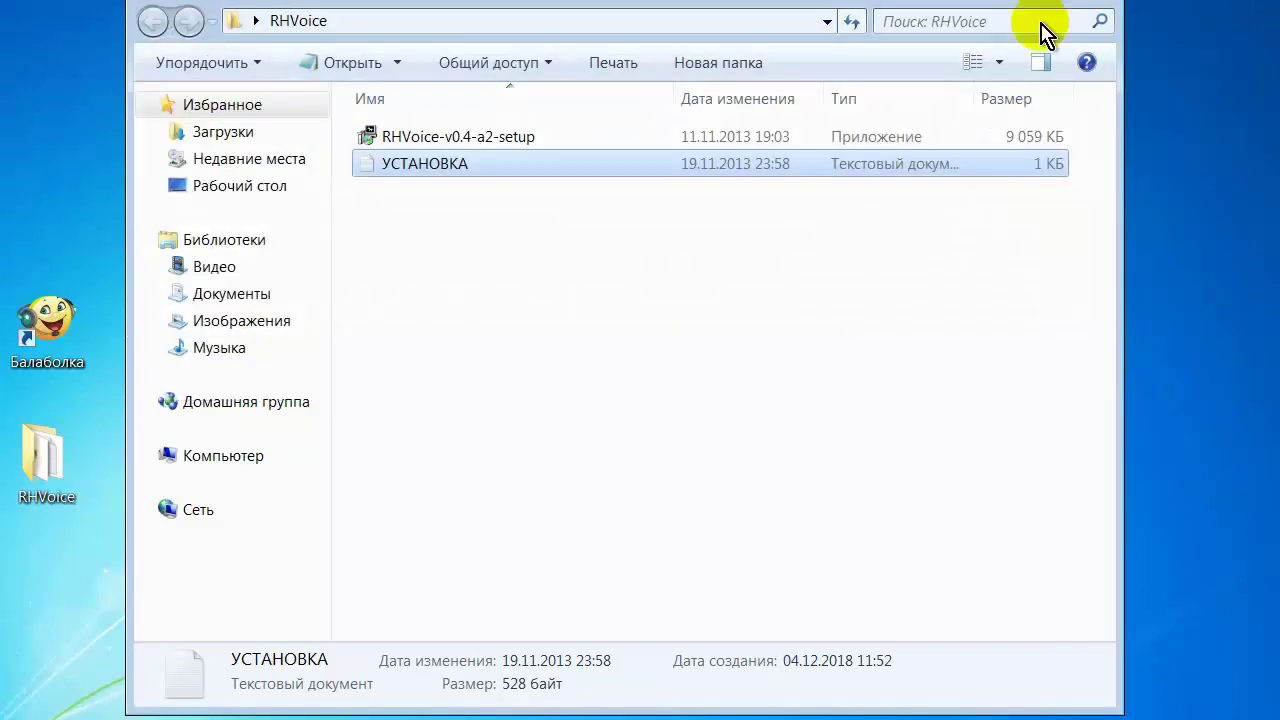
Step: Run RHVoice-v0.4-a2-setup and install the RHVoice speech engine
{"action": "double_click", "coordinate": [436, 140]}
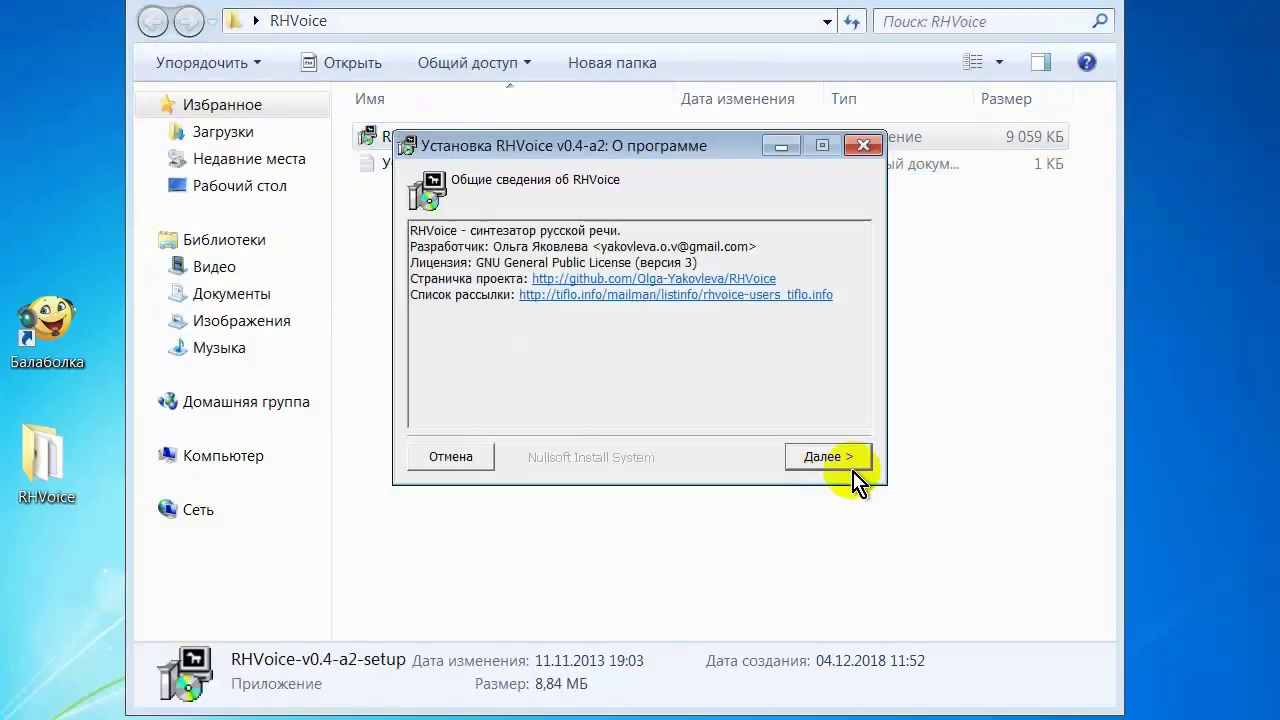
{"action": "left_click", "coordinate": [837, 461]}
{"action": "left_click", "coordinate": [837, 461]}
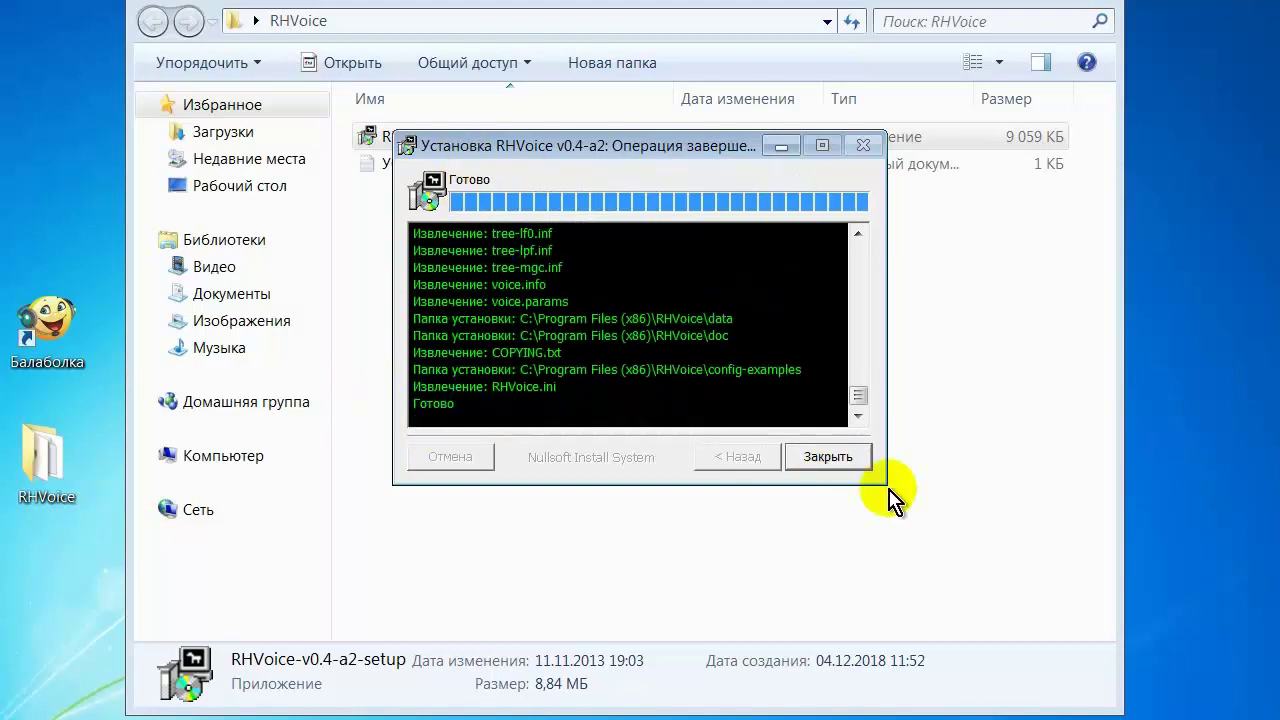
Step: Close the finished RHVoice installer, restart Балаболка by fully exiting and reopening it, and review its list of SAPI 5 voices
{"action": "left_click", "coordinate": [855, 466]}
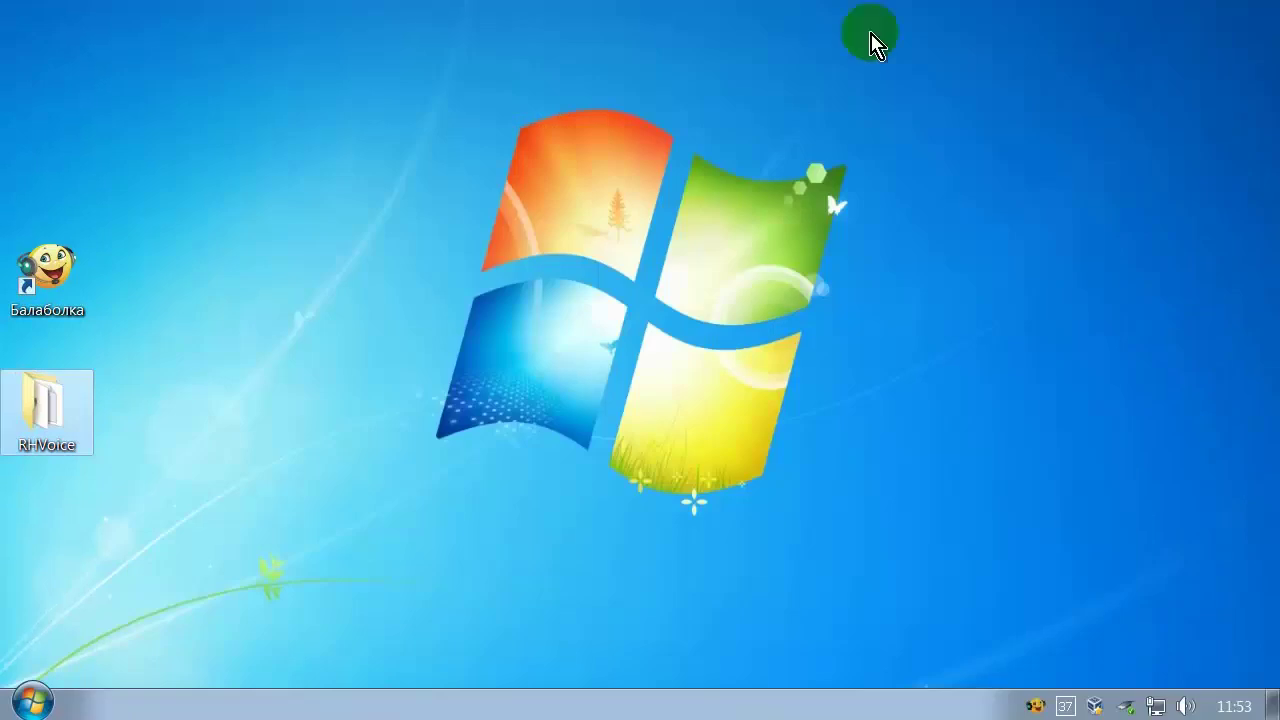
{"action": "right_click", "coordinate": [1037, 708]}
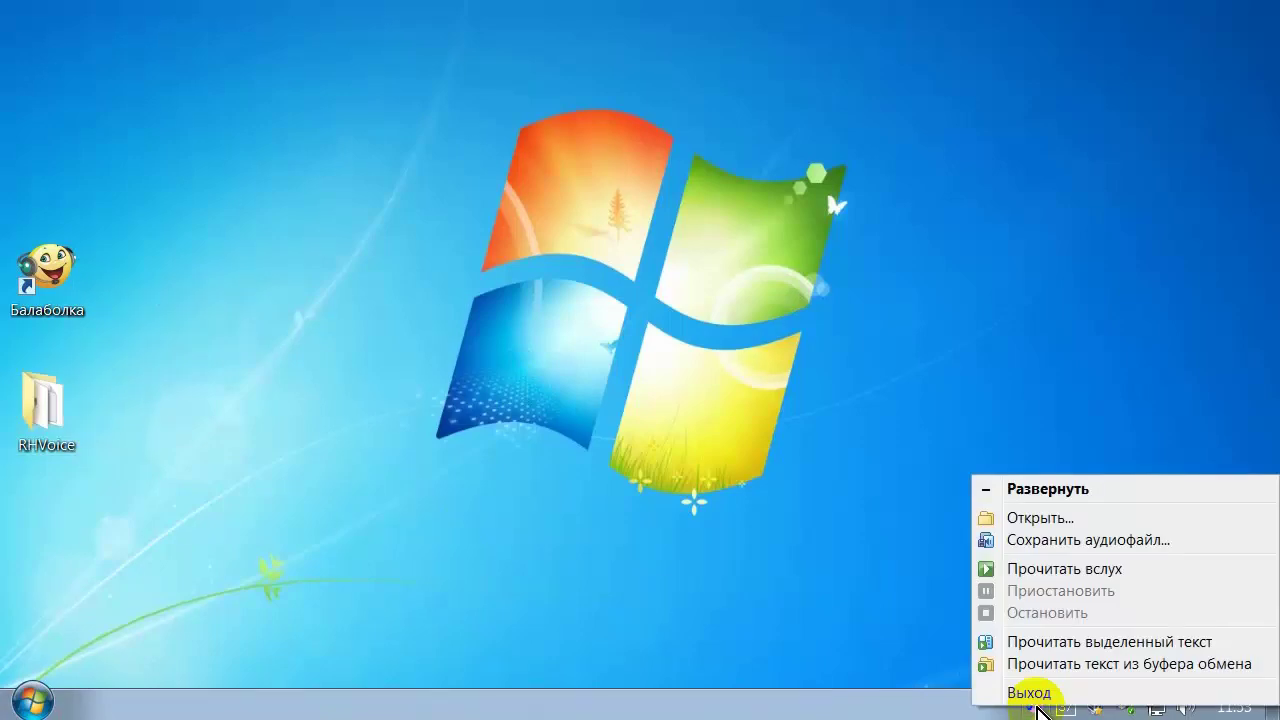
{"action": "left_click", "coordinate": [1036, 696]}
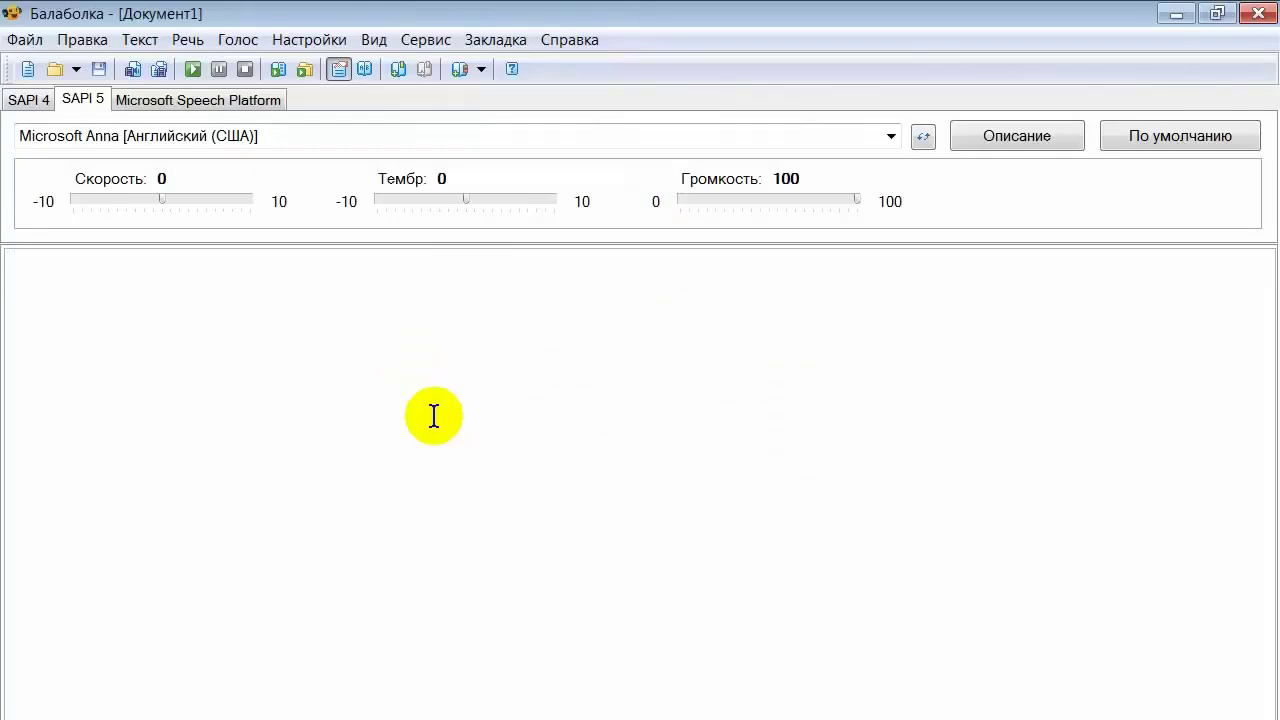
{"action": "left_click", "coordinate": [889, 137]}
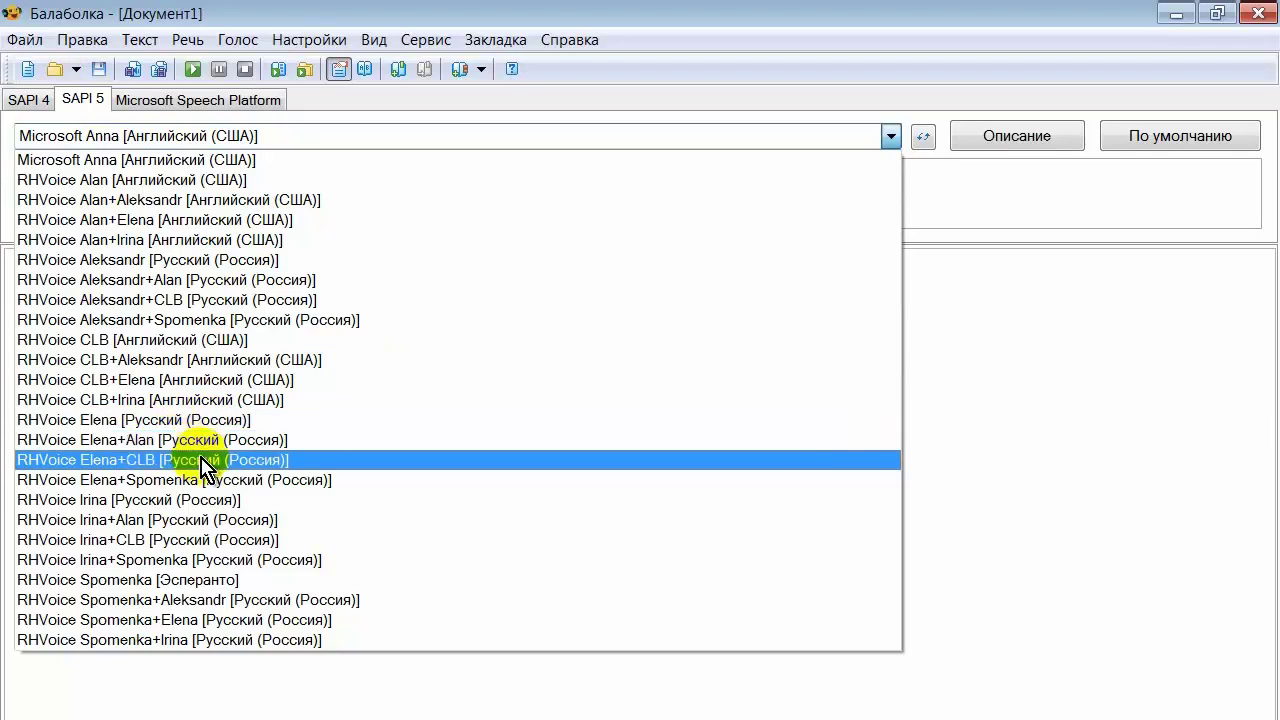
{"action": "key", "text": "Escape"}
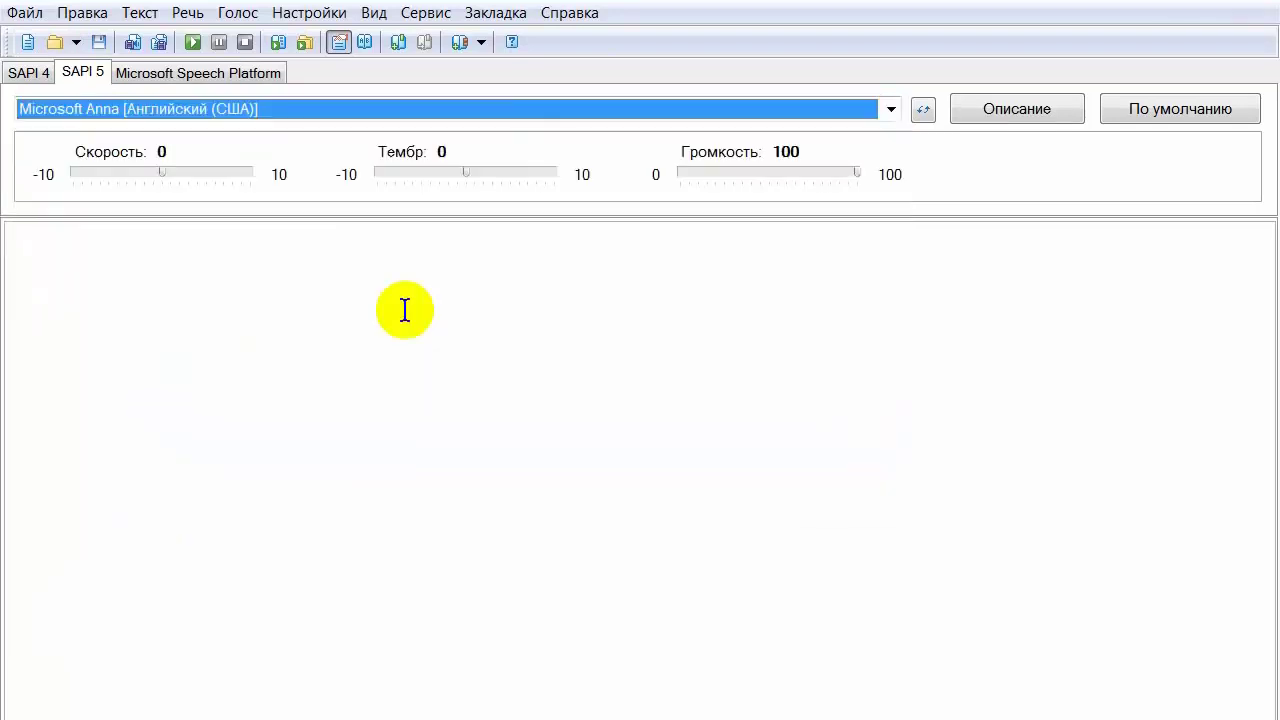
Step: Enter the paragraph beginning "Программа "Балаболка" предназначена для чтения вслух текстовых файлов" and choose the voice RHVoice Aleksandr [Русский (Россия)]
{"action": "left_click", "coordinate": [48, 246]}
{"action": "type", "text": "Программа \"Балаболка\" предназначена для чтения вслух текстовых файлов. Для воспроизведения звуков человеческого голоса могут использоваться любые речевые синтезаторы, установленные на компьютере. Воспроизведение речи можно контролировать при помощи стандартных кнопок, подобных тем, что присутствуют в любой мультимедийной программе"}
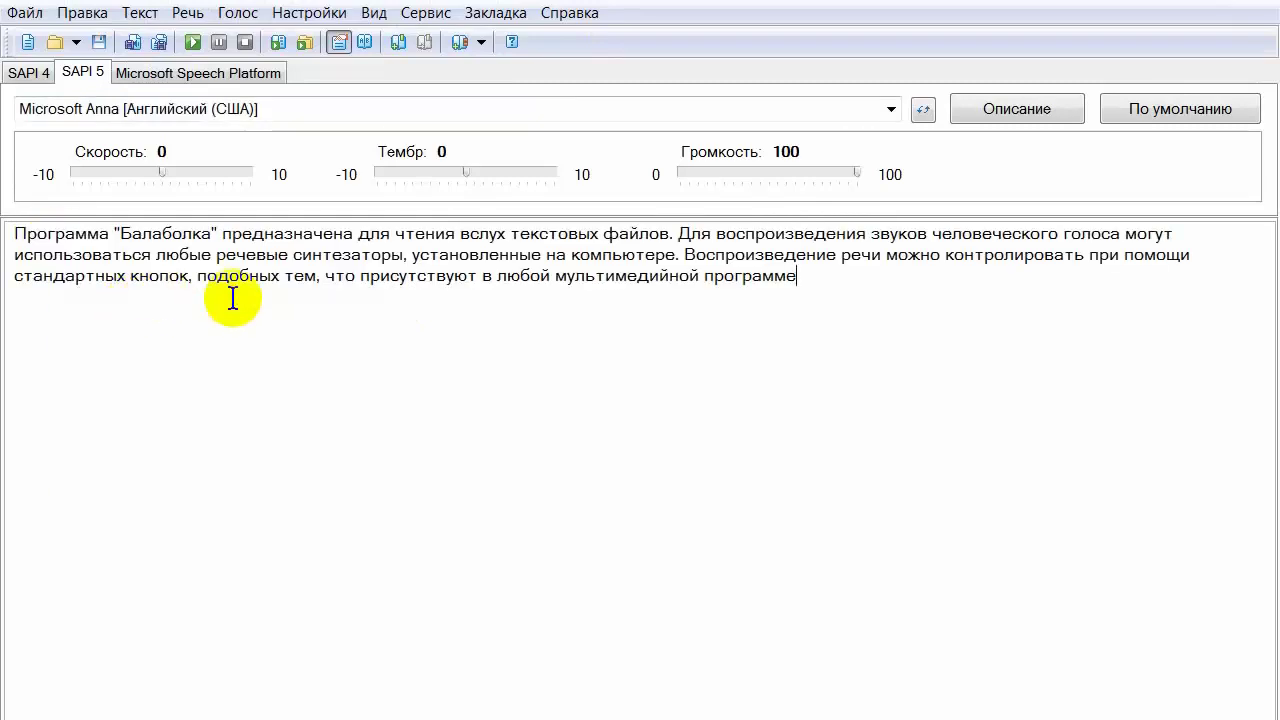
{"action": "type", "text": "."}
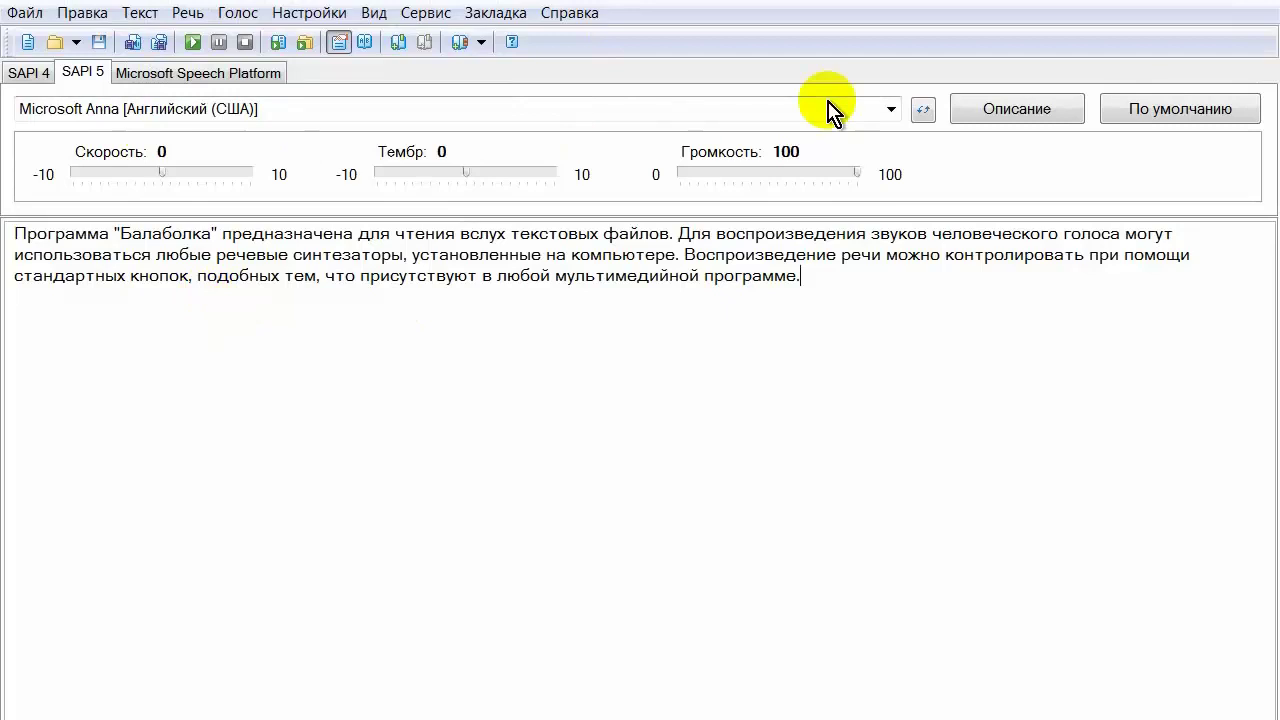
{"action": "left_click", "coordinate": [457, 108]}
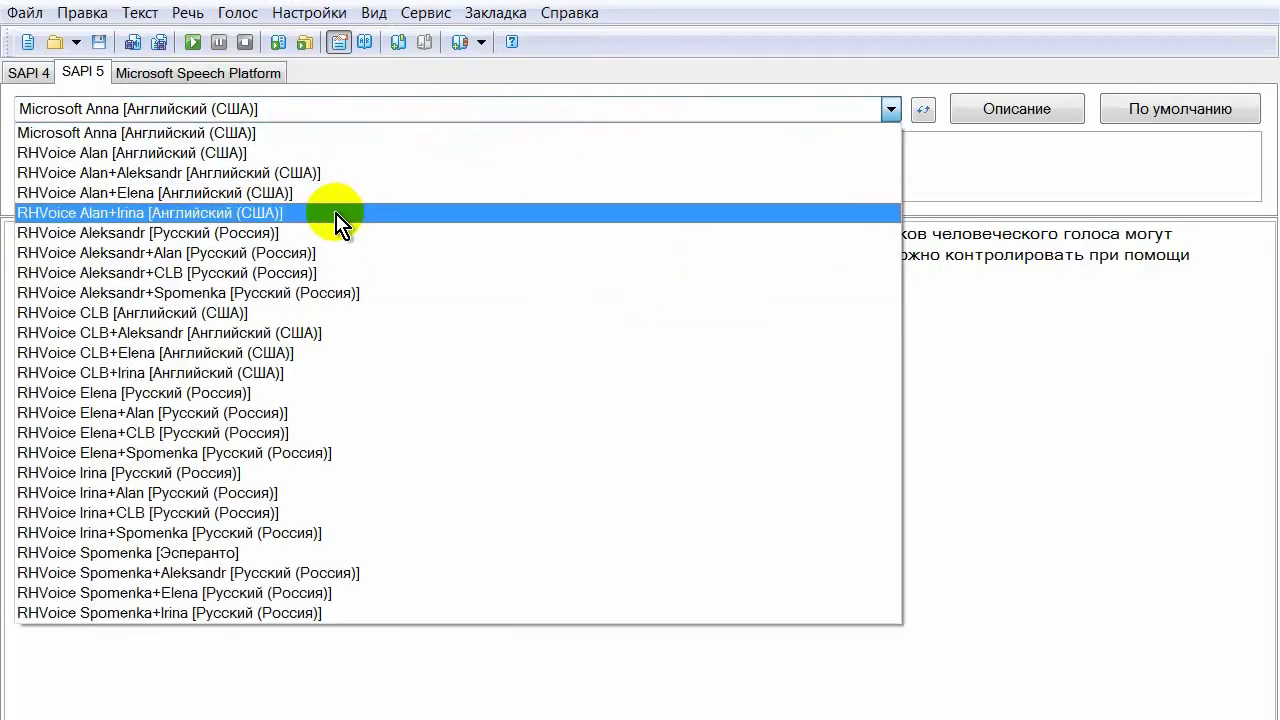
{"action": "left_click", "coordinate": [197, 235]}
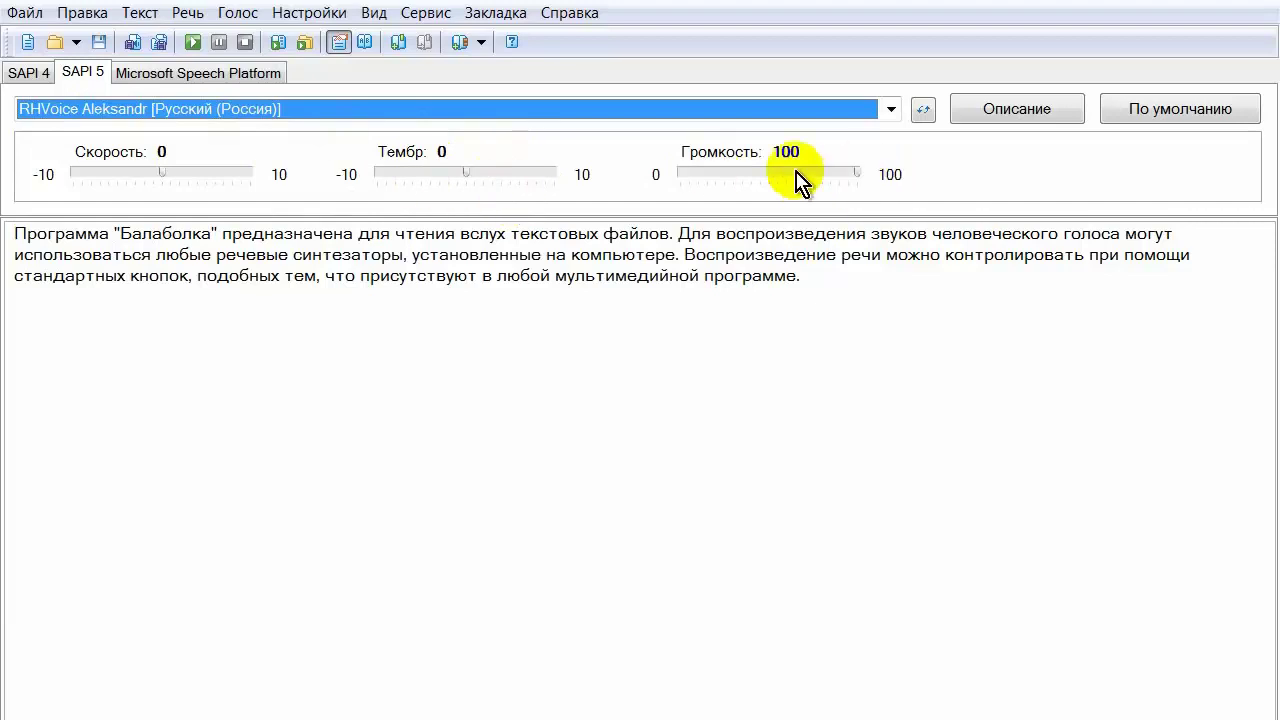
Step: In the general settings, turn off the integration of Балаболка into the Explorer context menu
{"action": "left_click", "coordinate": [314, 14]}
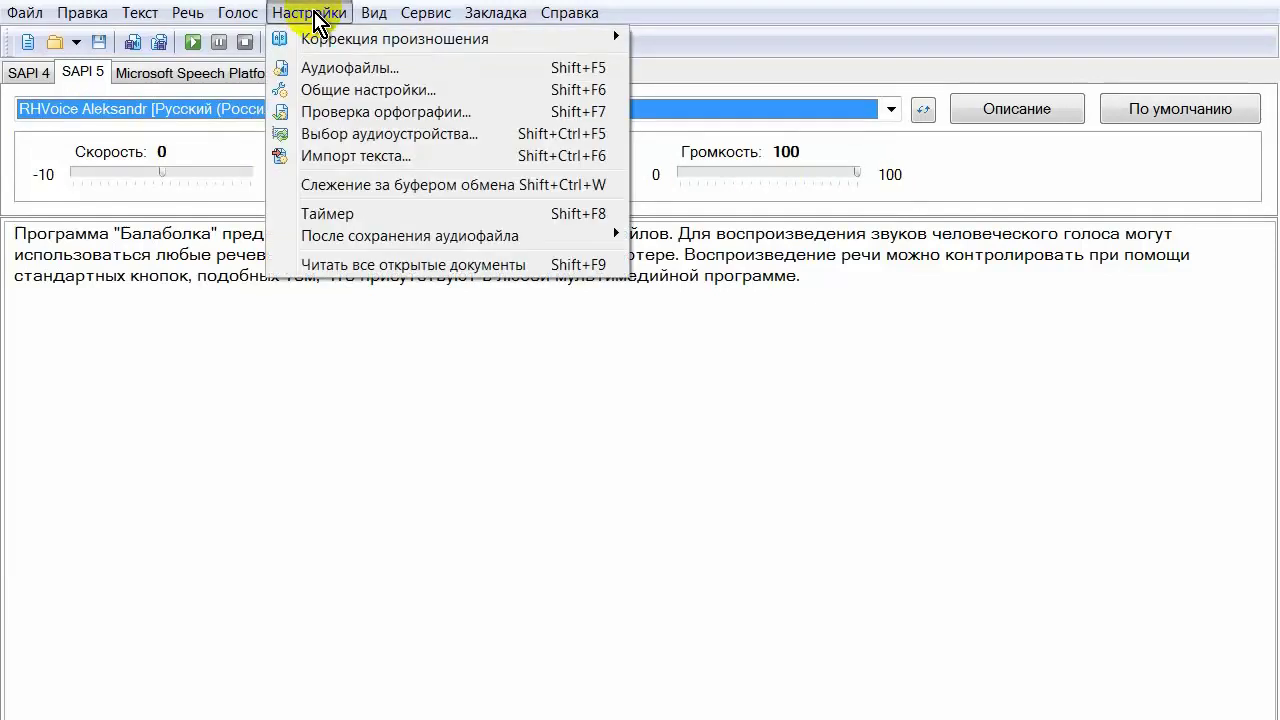
{"action": "left_click", "coordinate": [369, 89]}
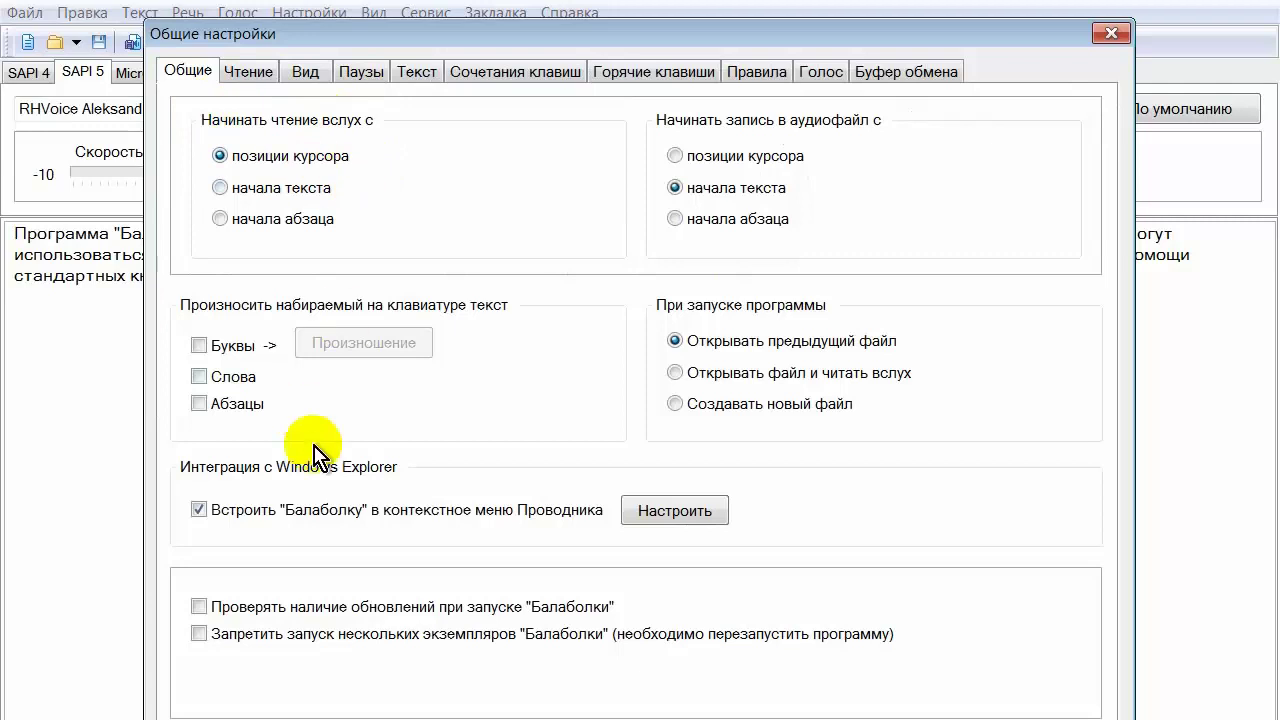
{"action": "left_click", "coordinate": [200, 510]}
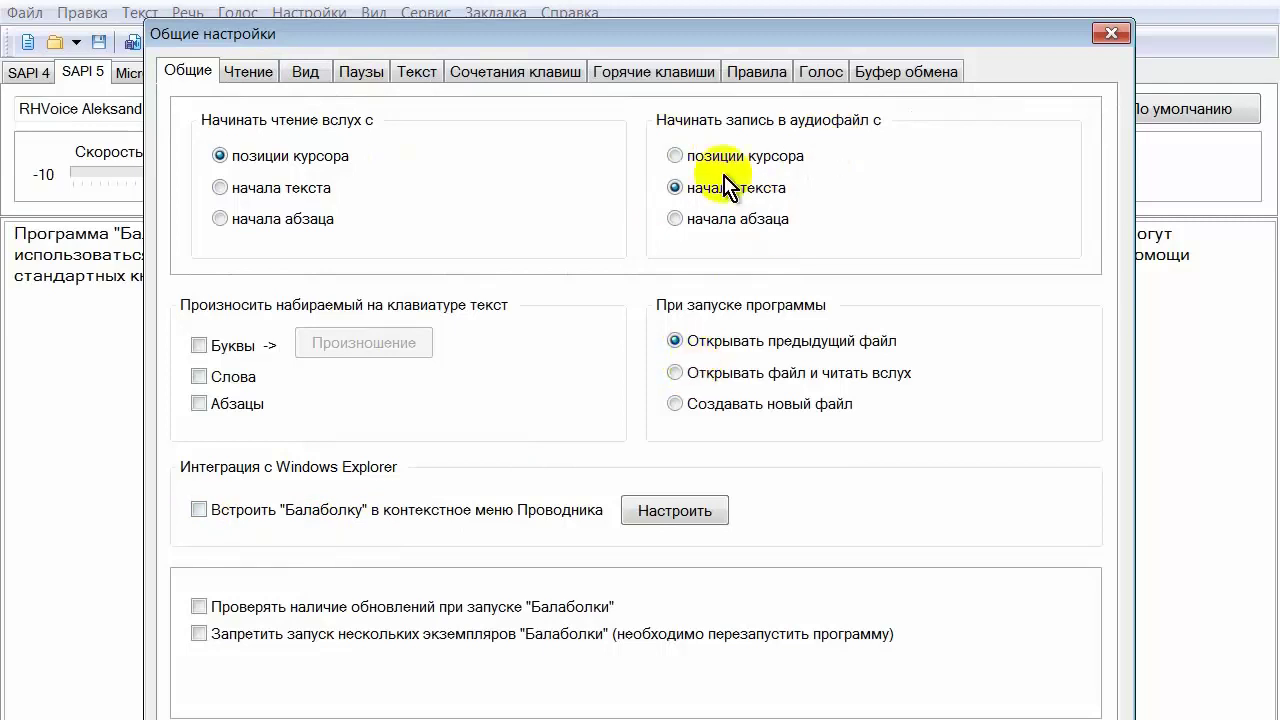
Step: Look over the reading and appearance settings and set the pause length between paragraphs to 300 milliseconds
{"action": "left_click", "coordinate": [252, 73]}
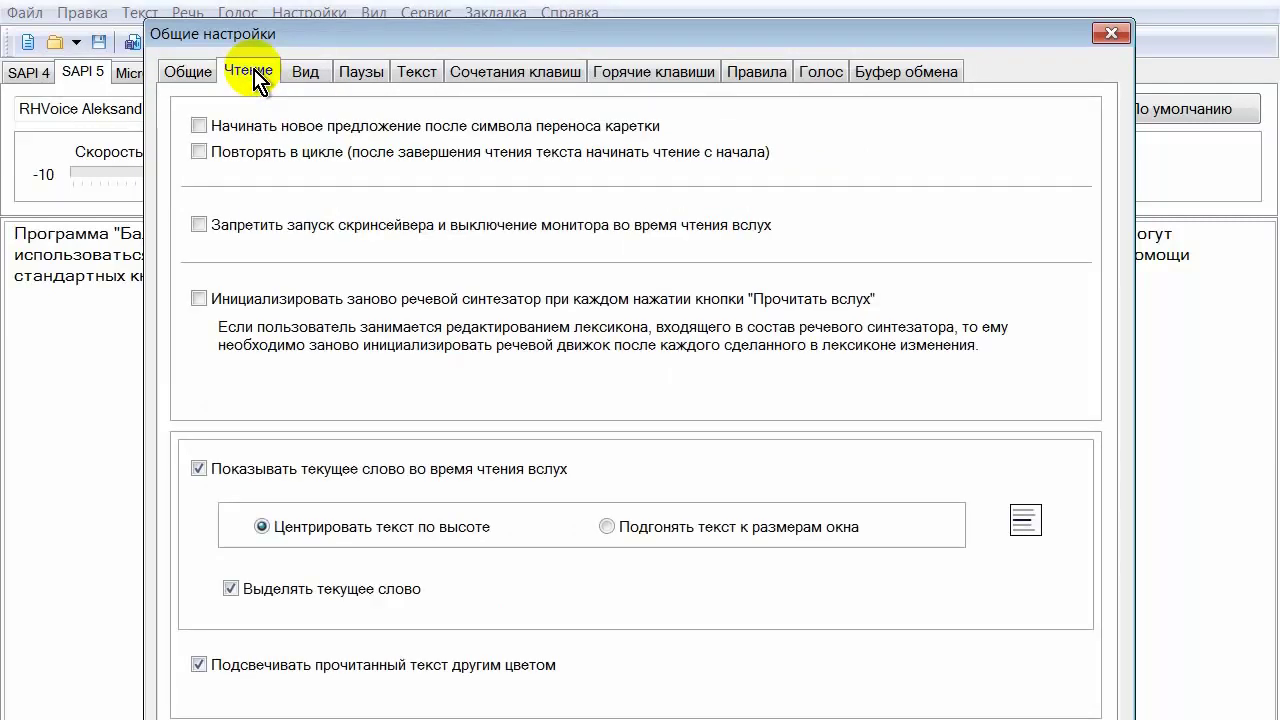
{"action": "left_click", "coordinate": [306, 72]}
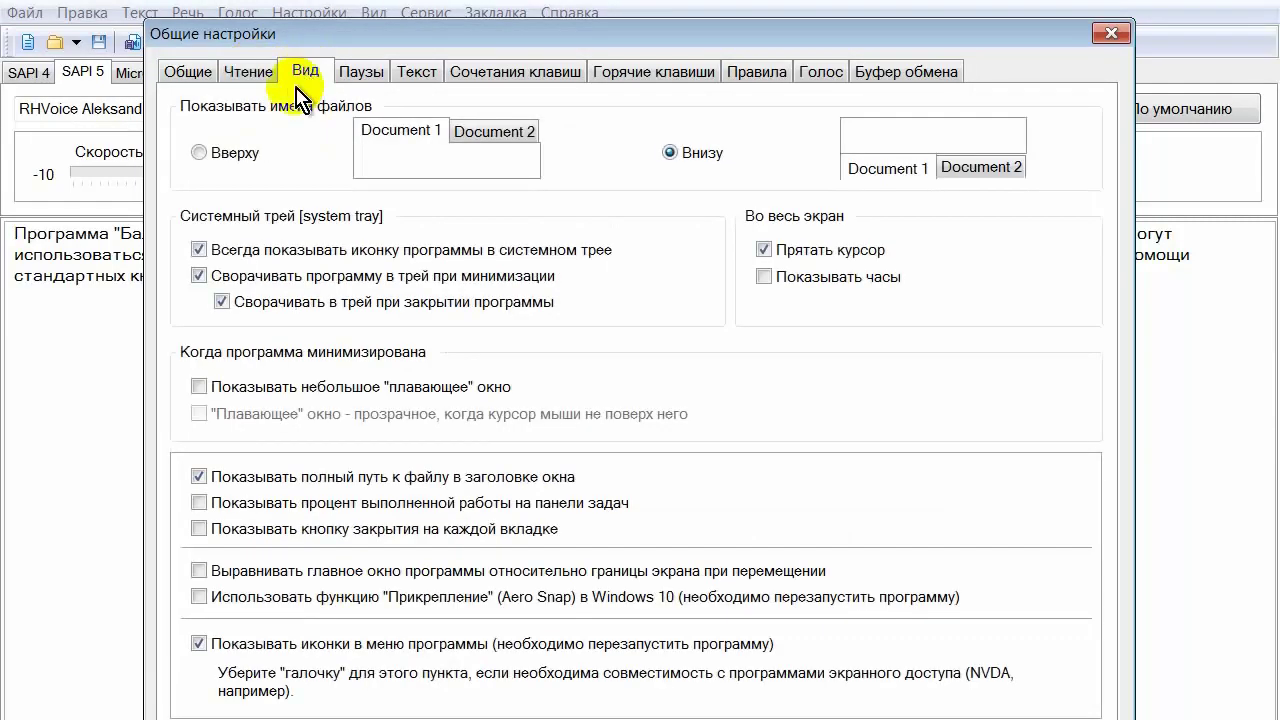
{"action": "left_click", "coordinate": [363, 72]}
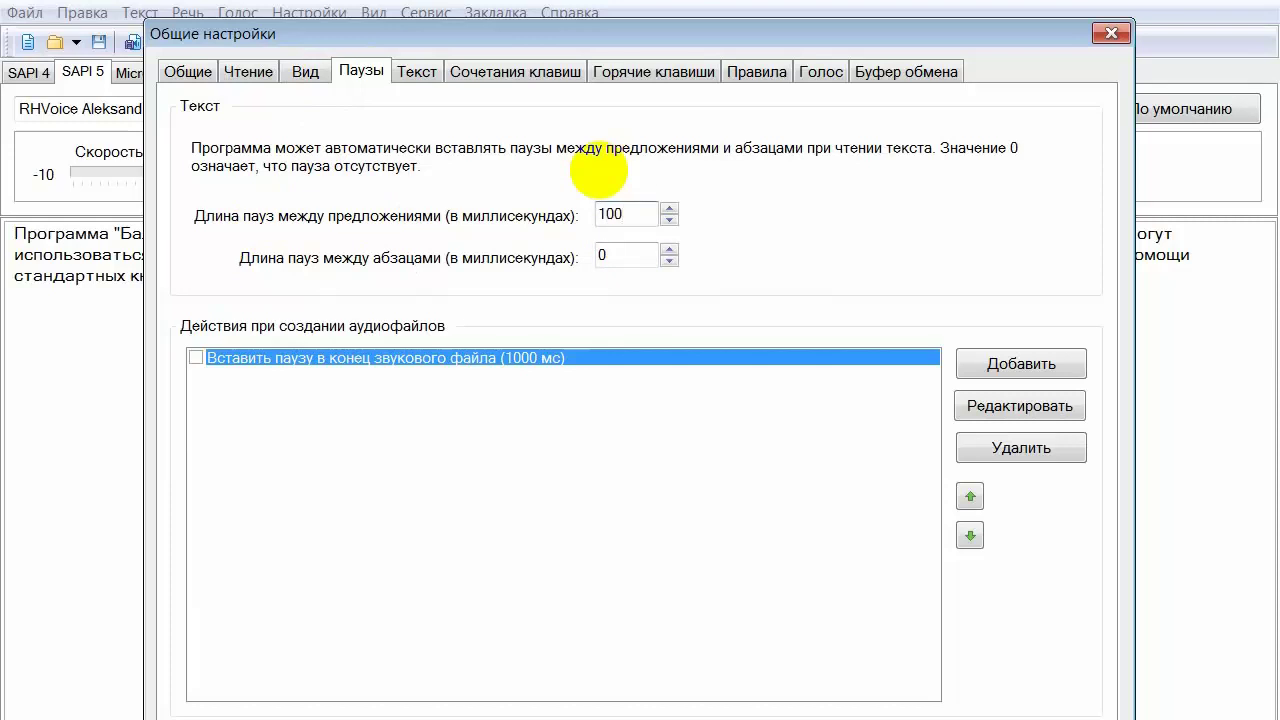
{"action": "double_click", "coordinate": [608, 256]}
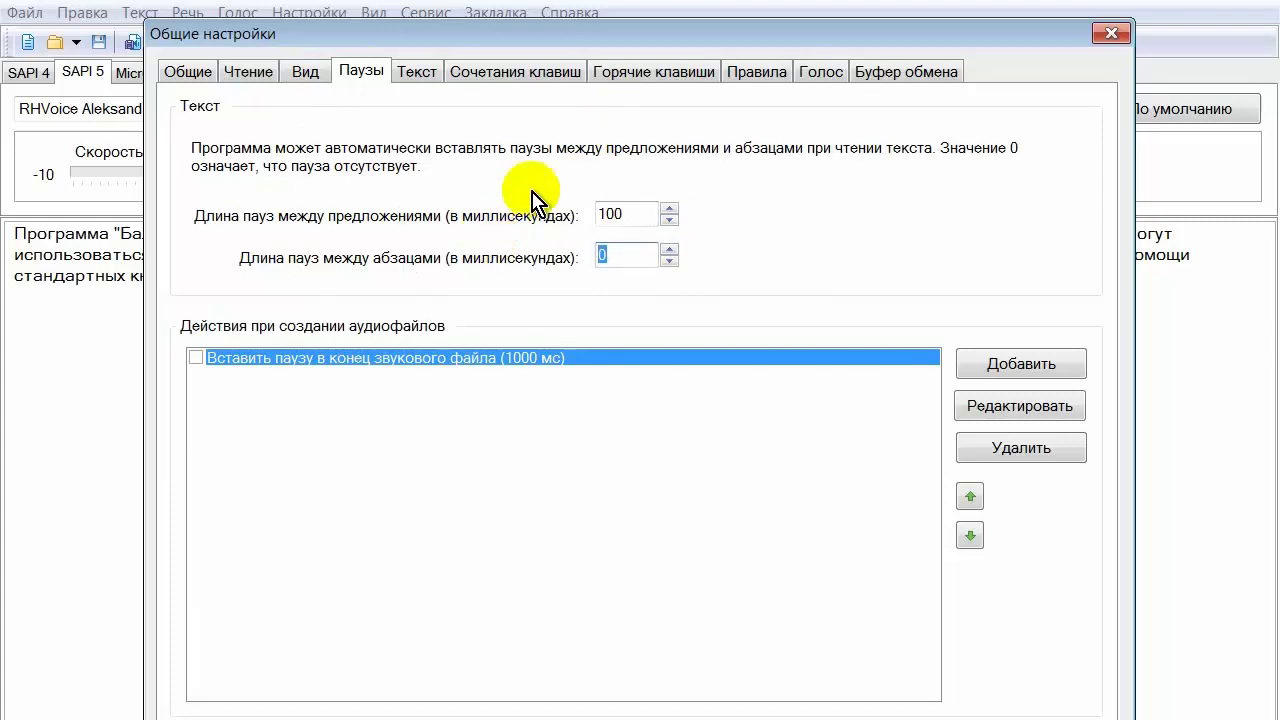
{"action": "type", "text": "300"}
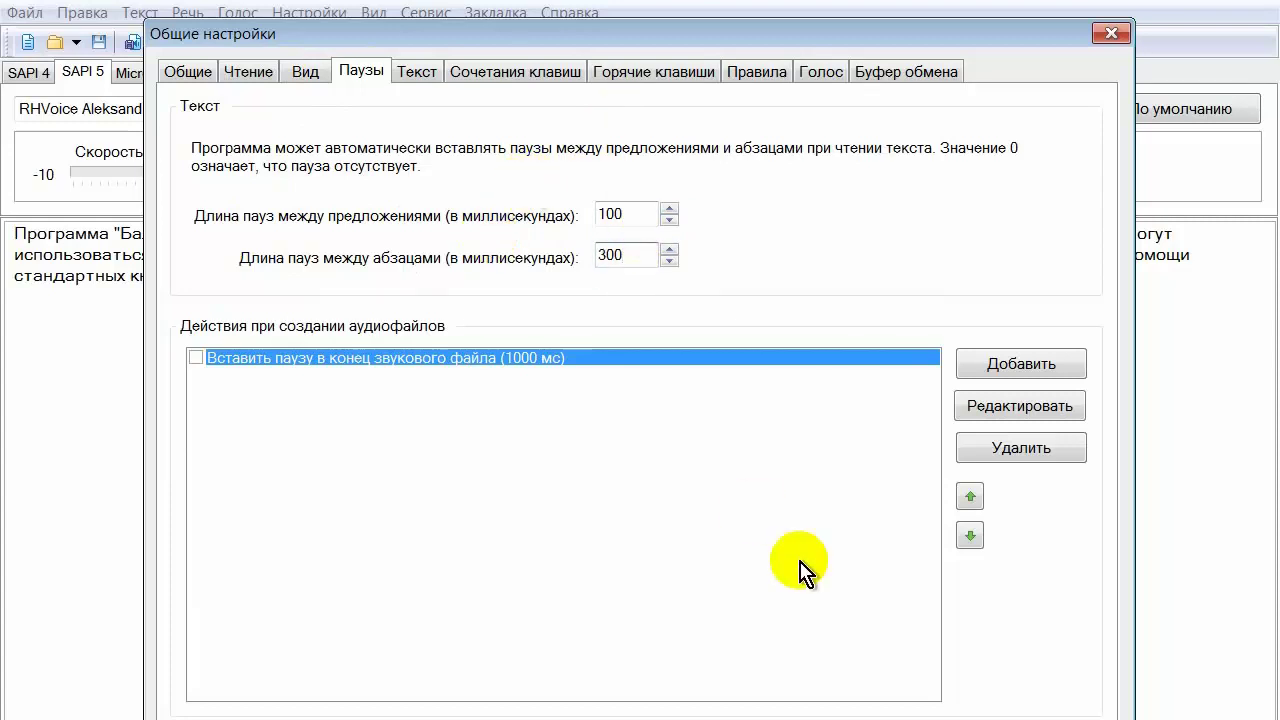
Step: Review the text, key combination, hotkey, rules, voice and clipboard settings, and close the general settings
{"action": "left_click", "coordinate": [416, 72]}
{"action": "left_click", "coordinate": [515, 72]}
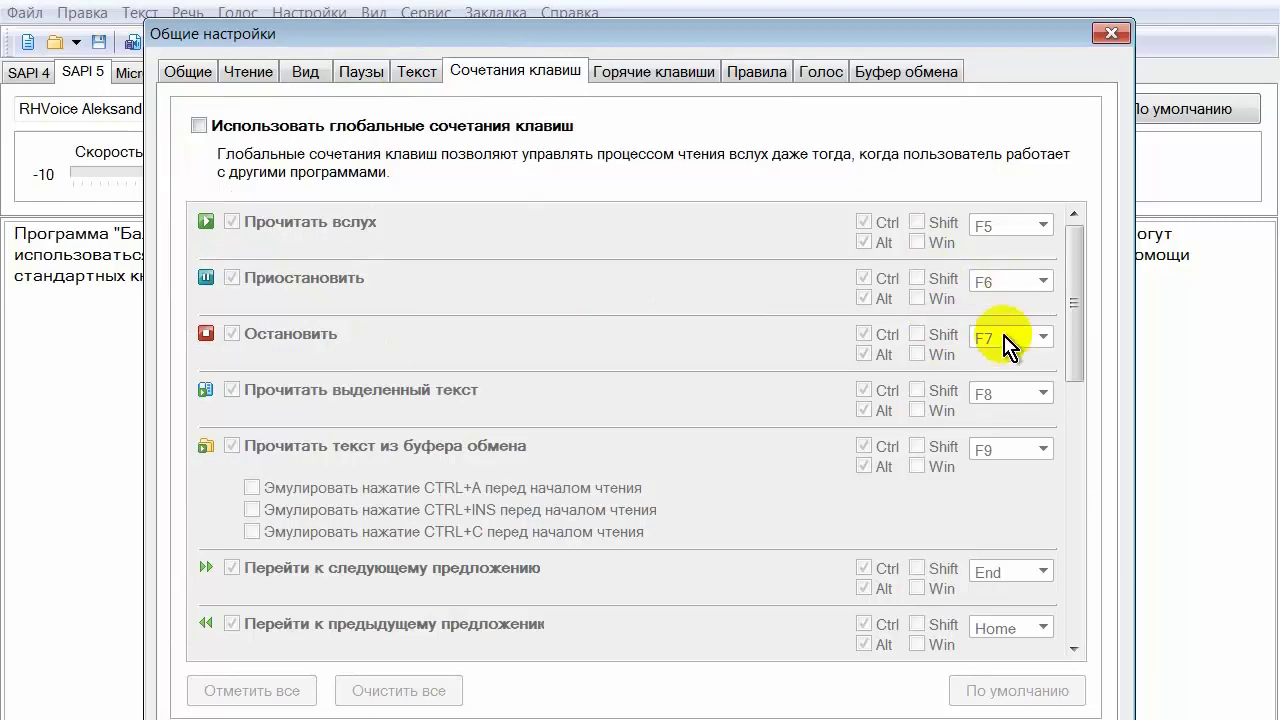
{"action": "left_click", "coordinate": [657, 90]}
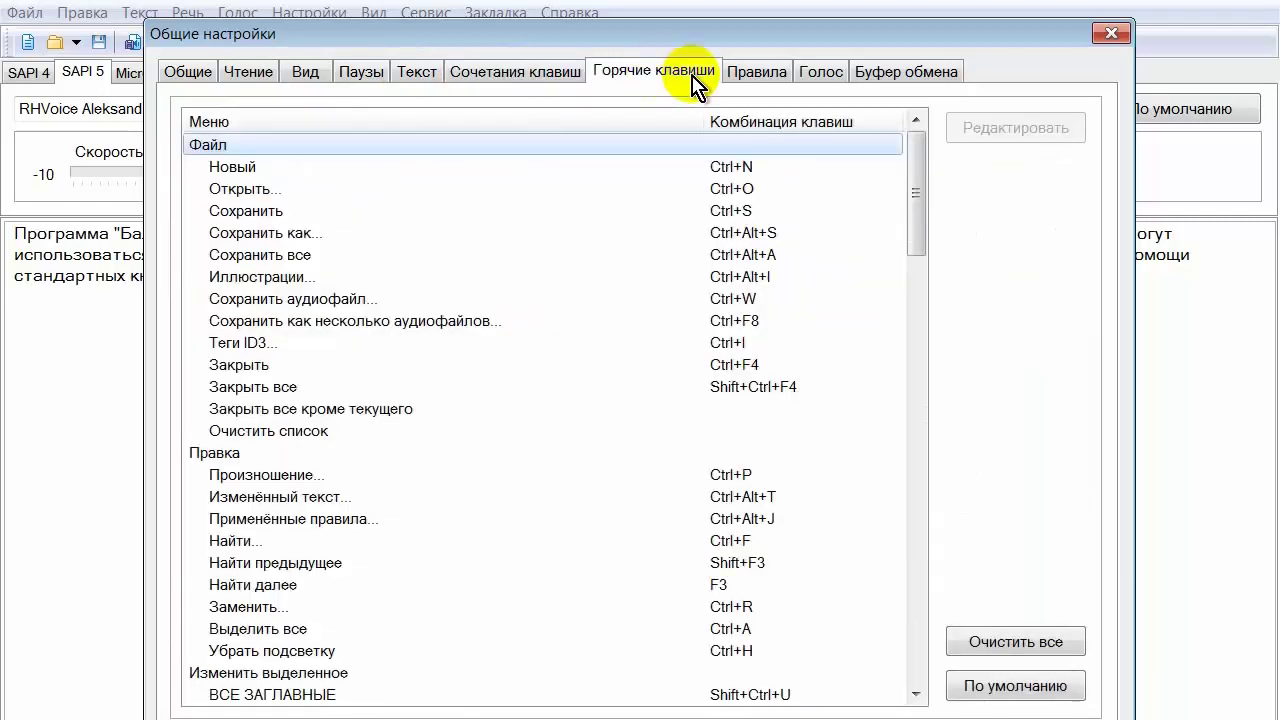
{"action": "left_click", "coordinate": [764, 88]}
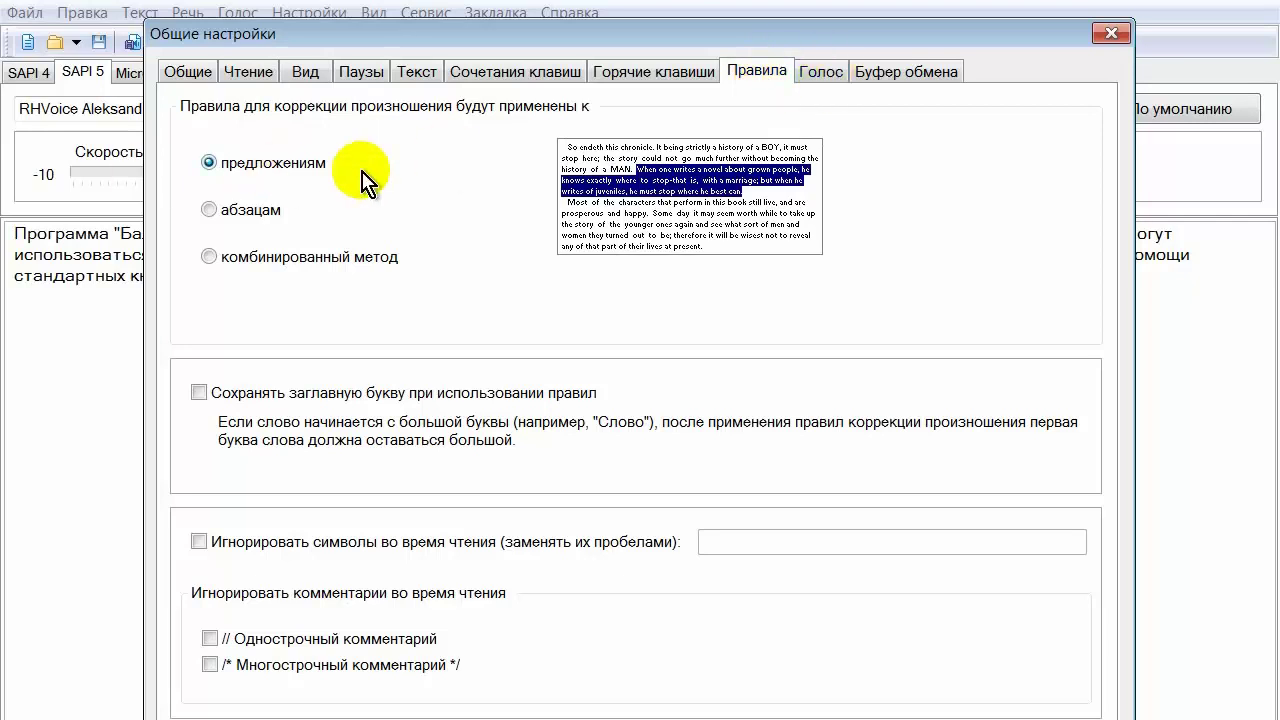
{"action": "left_click", "coordinate": [821, 72]}
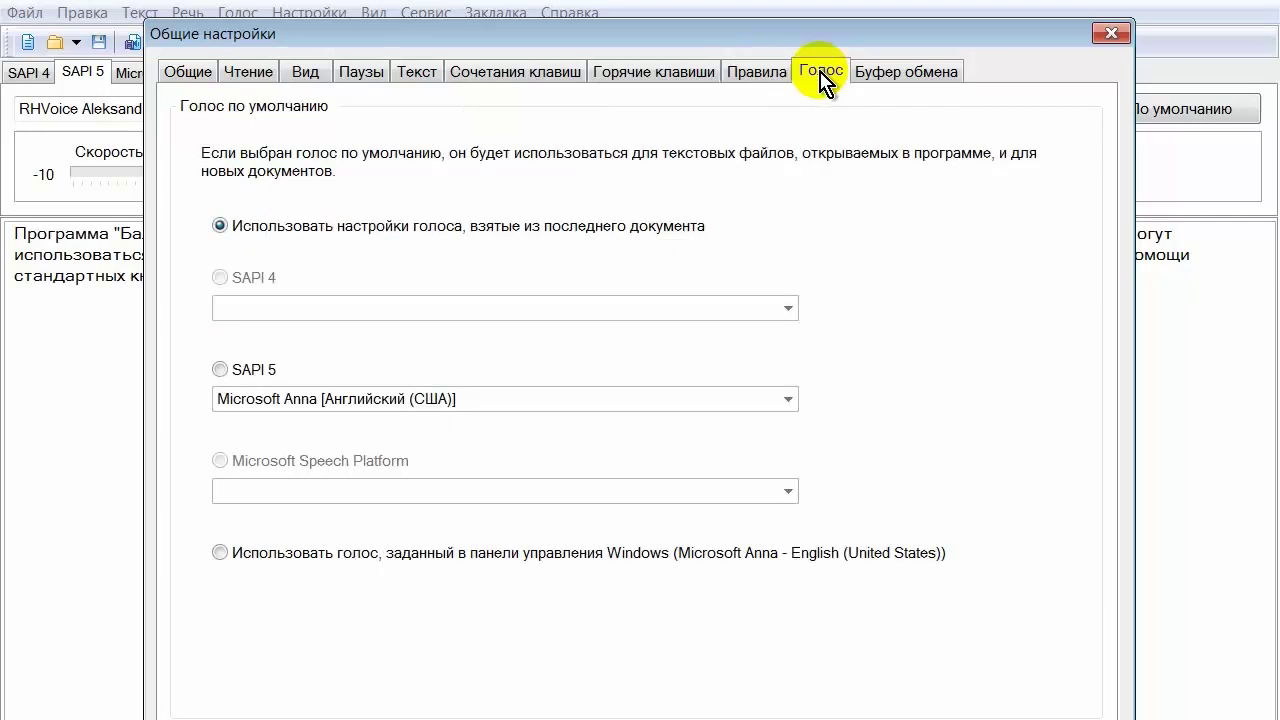
{"action": "left_click", "coordinate": [911, 78]}
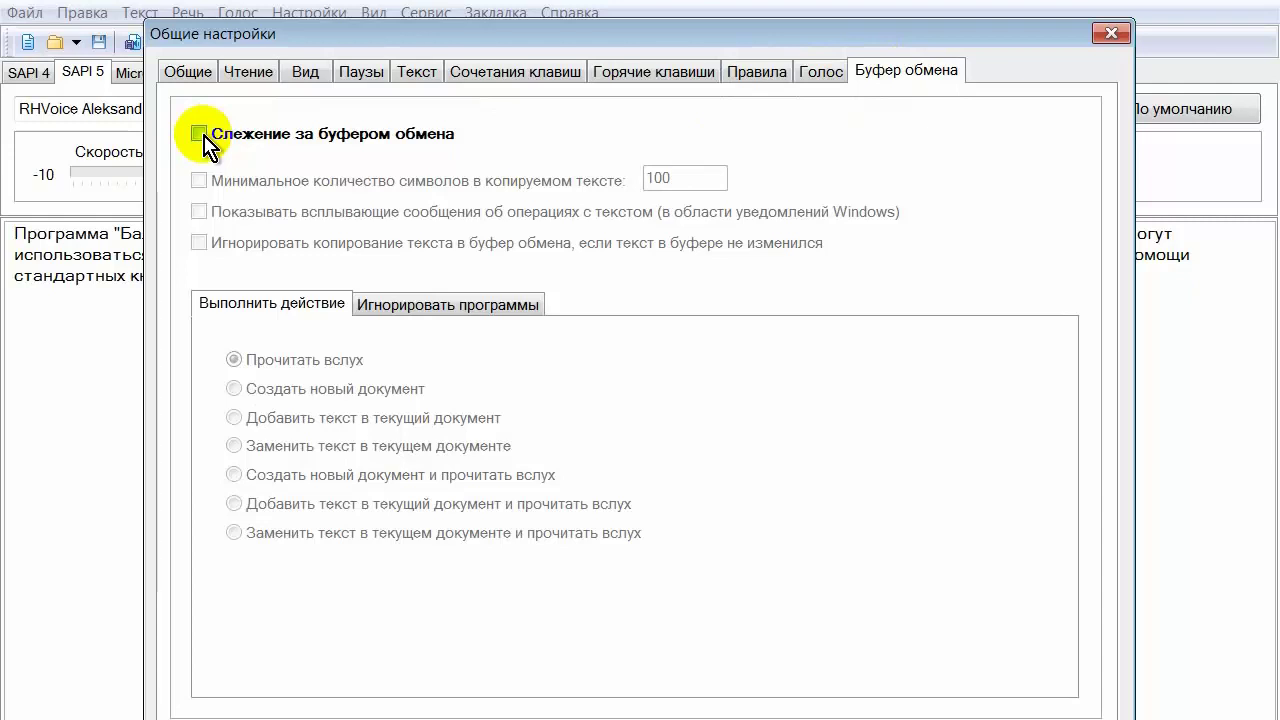
{"action": "key", "text": "Escape"}
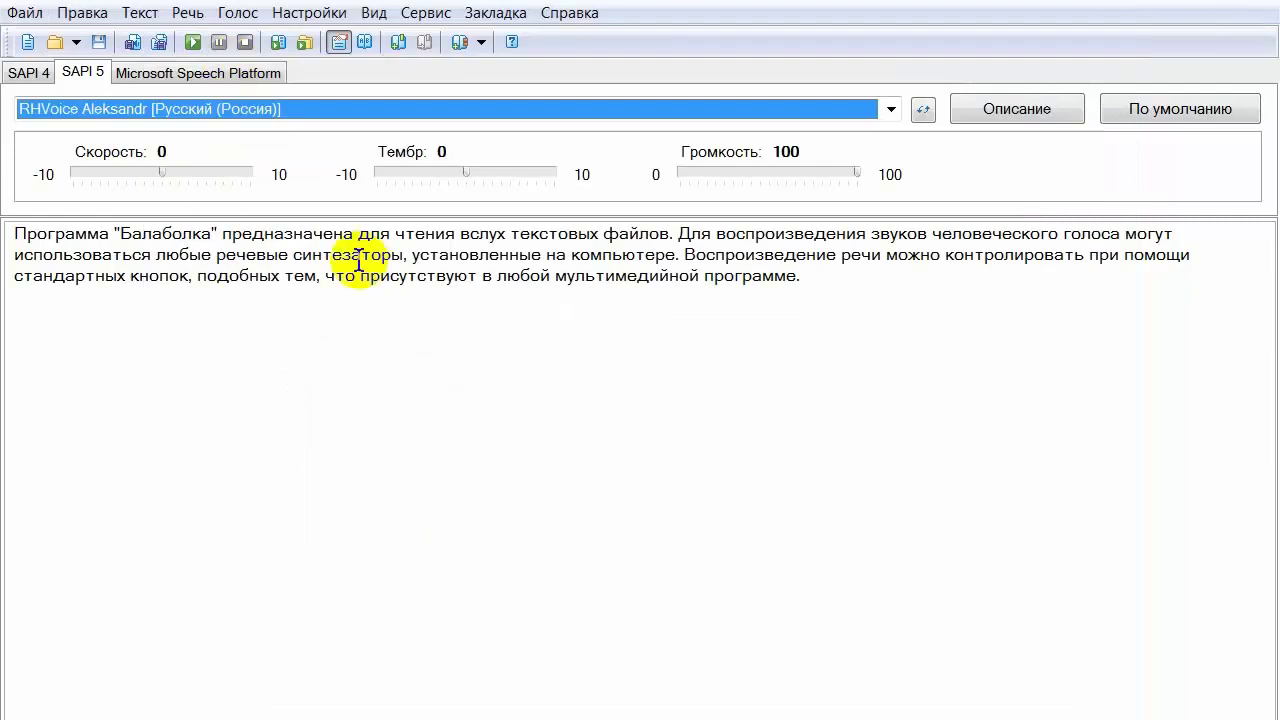
Step: Increase the font size of the document text by two increments
{"action": "left_click", "coordinate": [386, 16]}
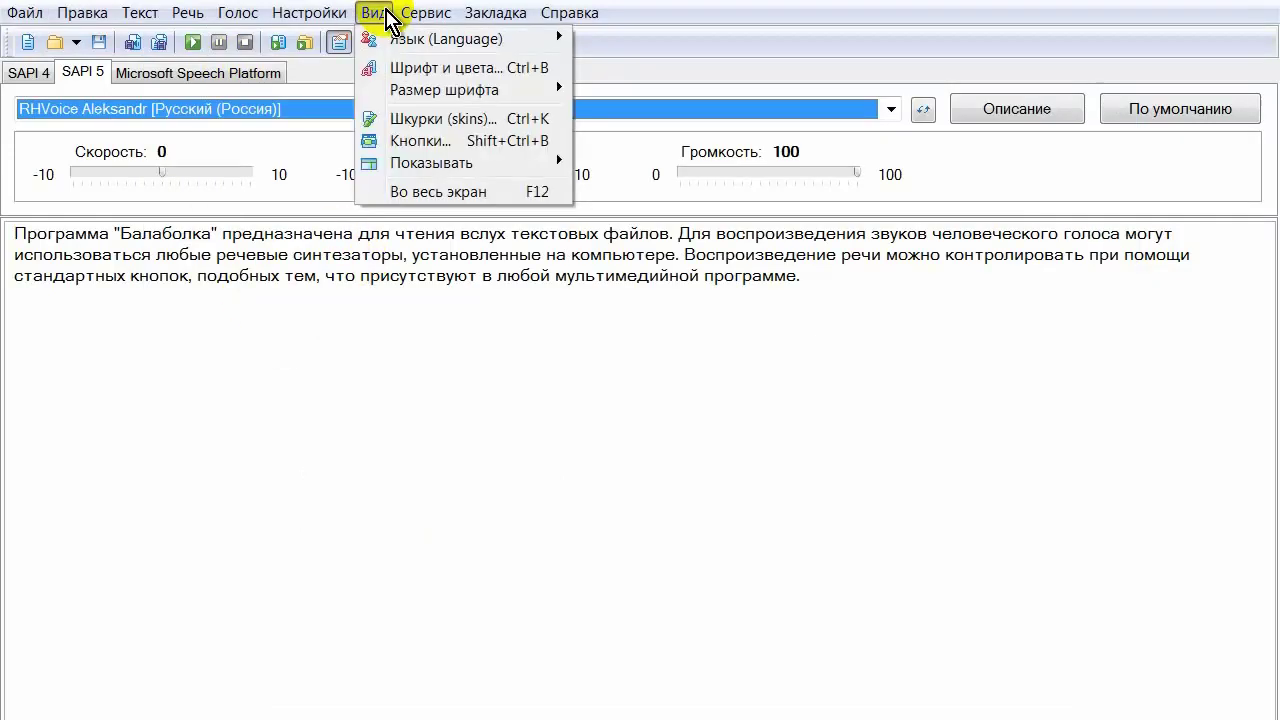
{"action": "mouse_move", "coordinate": [443, 92]}
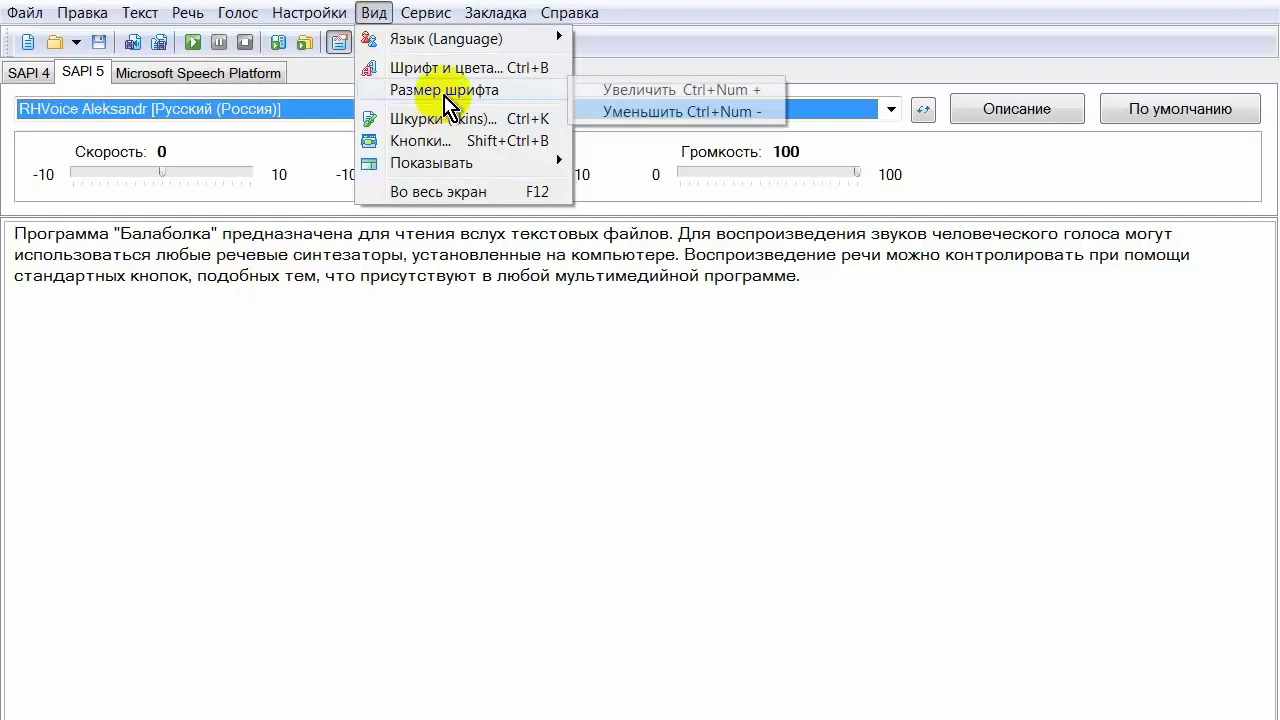
{"action": "left_click", "coordinate": [668, 92]}
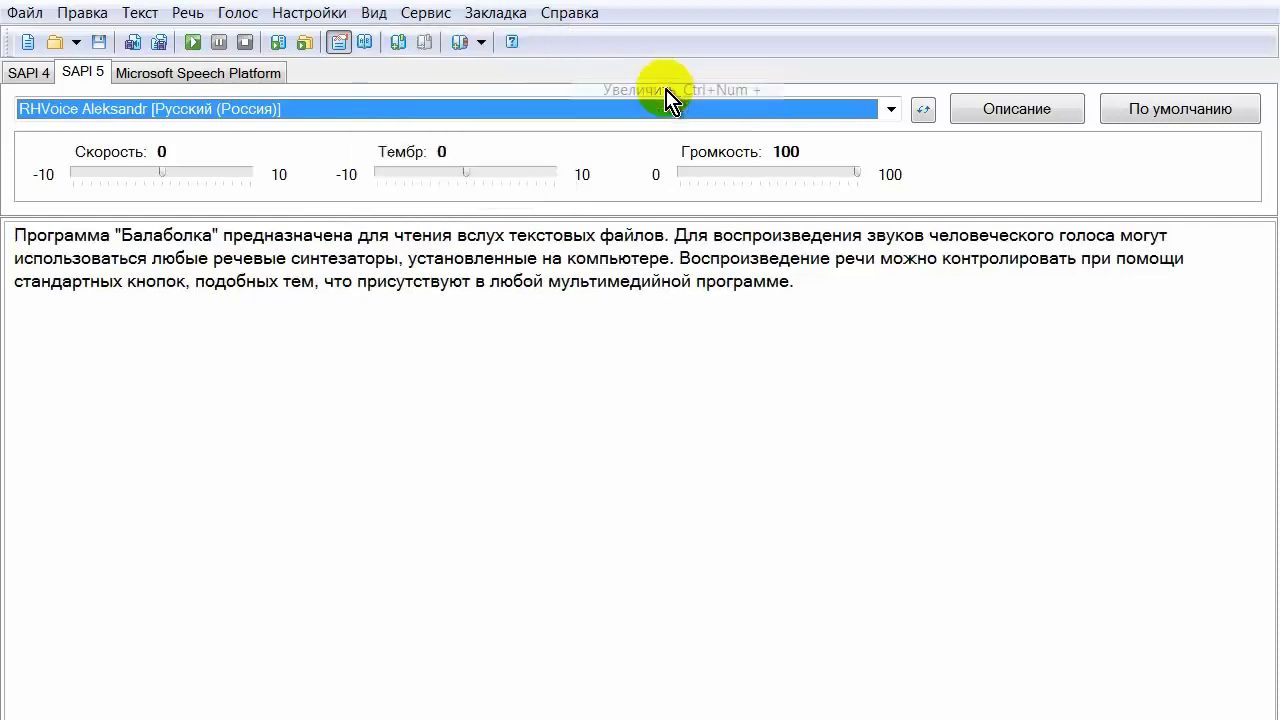
{"action": "left_click", "coordinate": [373, 13]}
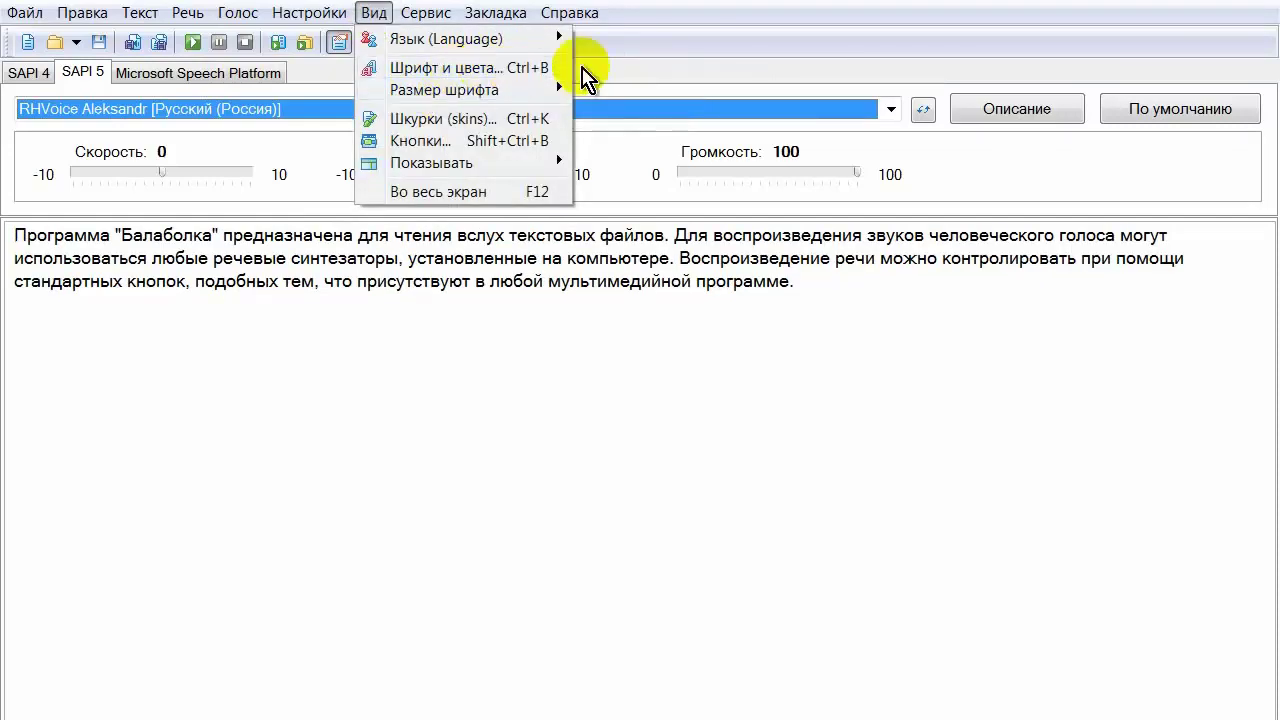
{"action": "mouse_move", "coordinate": [535, 90]}
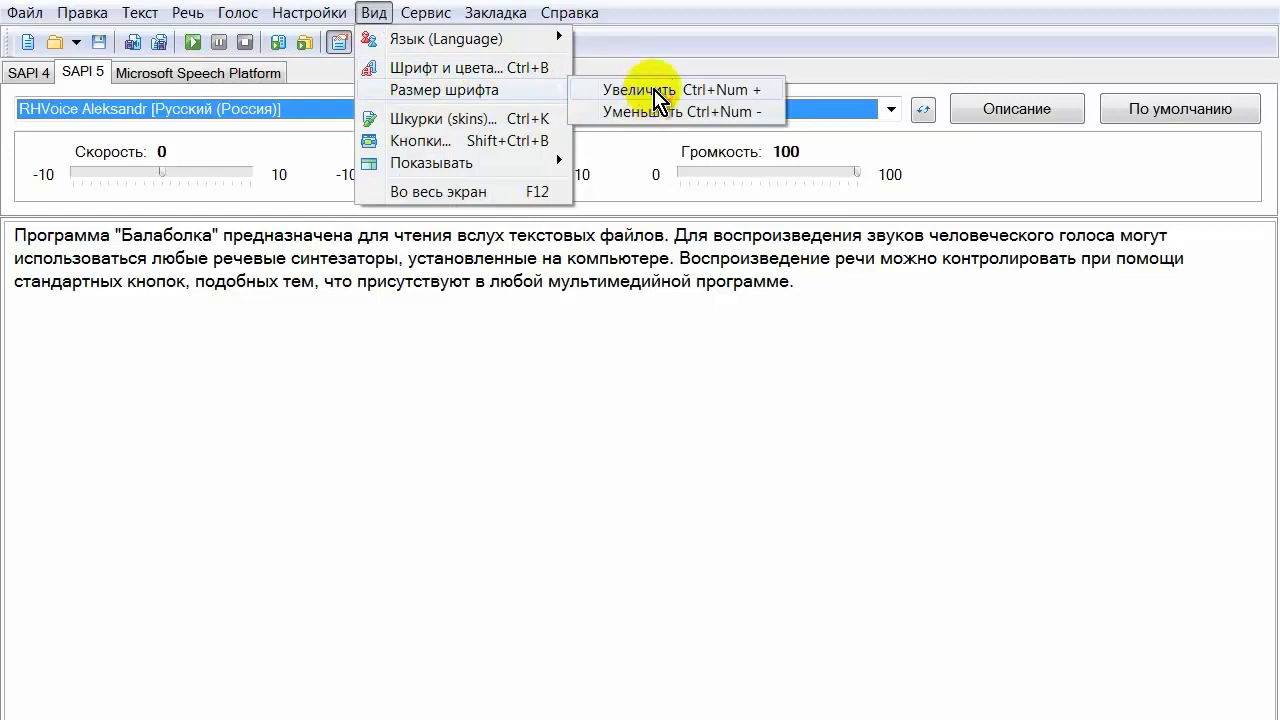
{"action": "left_click", "coordinate": [655, 92]}
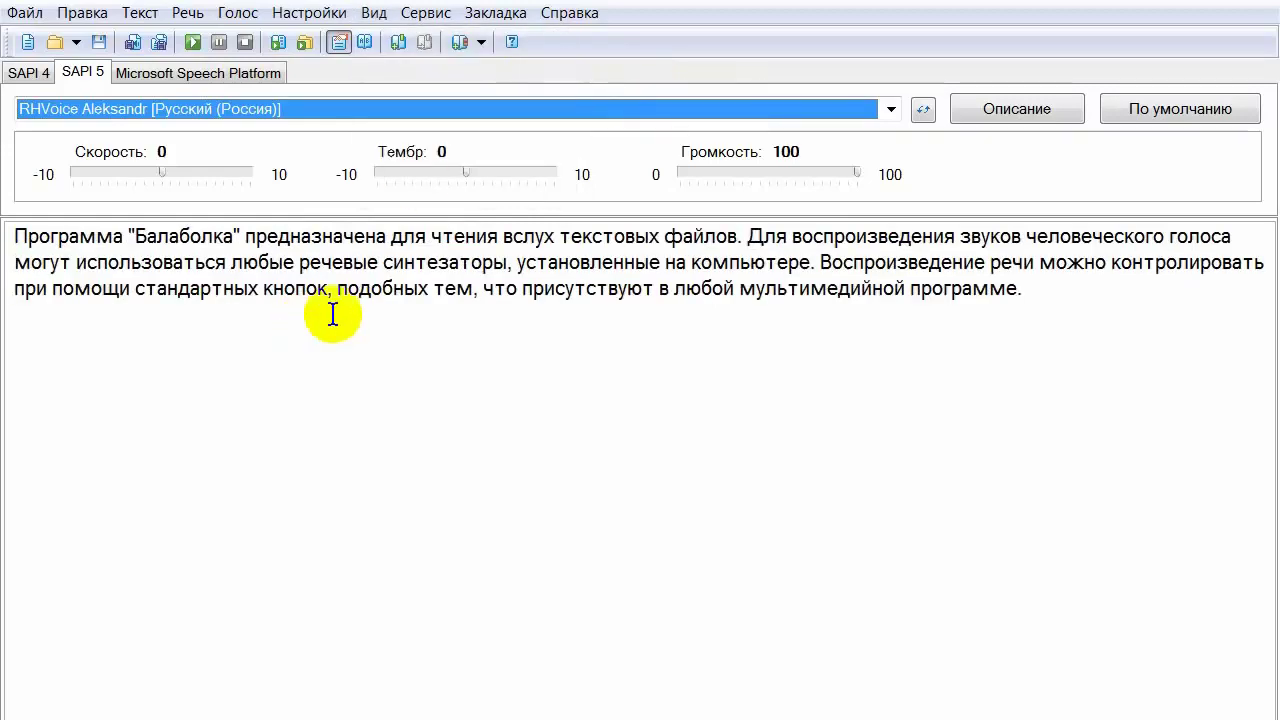
Step: Read the paragraph aloud from its beginning with the selected voice and stop the playback partway through
{"action": "left_click", "coordinate": [17, 236]}
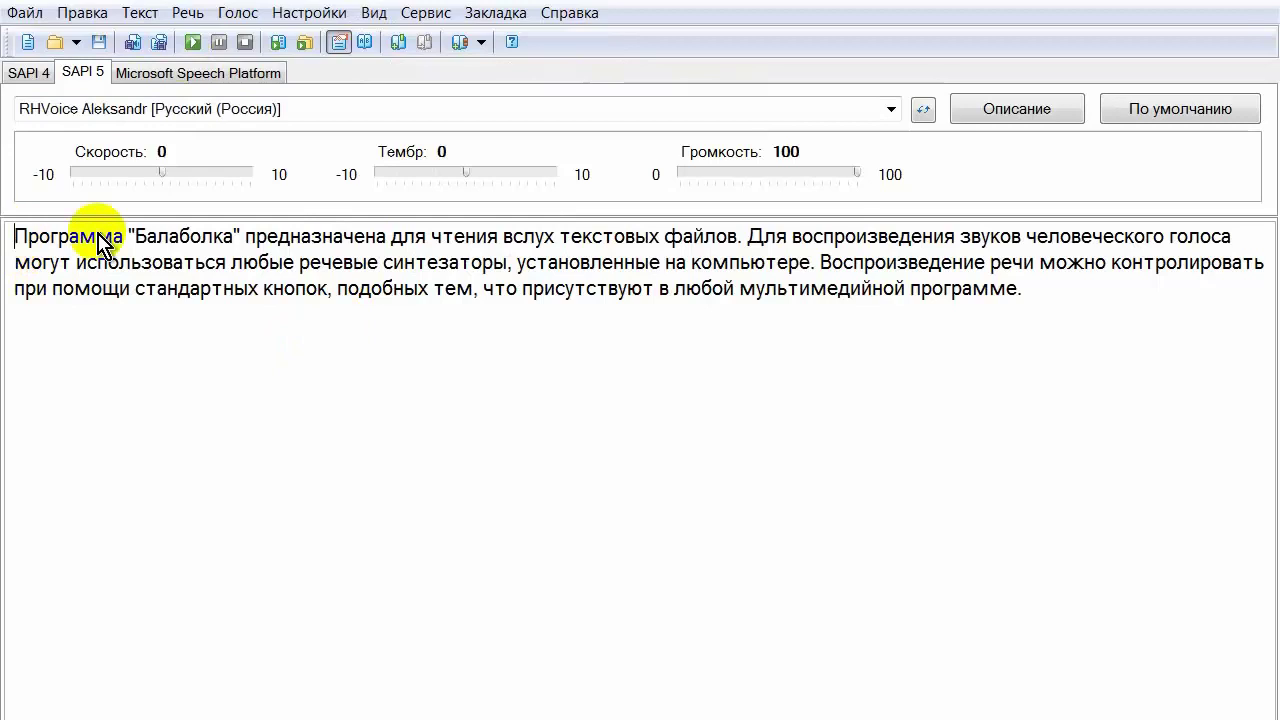
{"action": "left_click", "coordinate": [193, 45]}
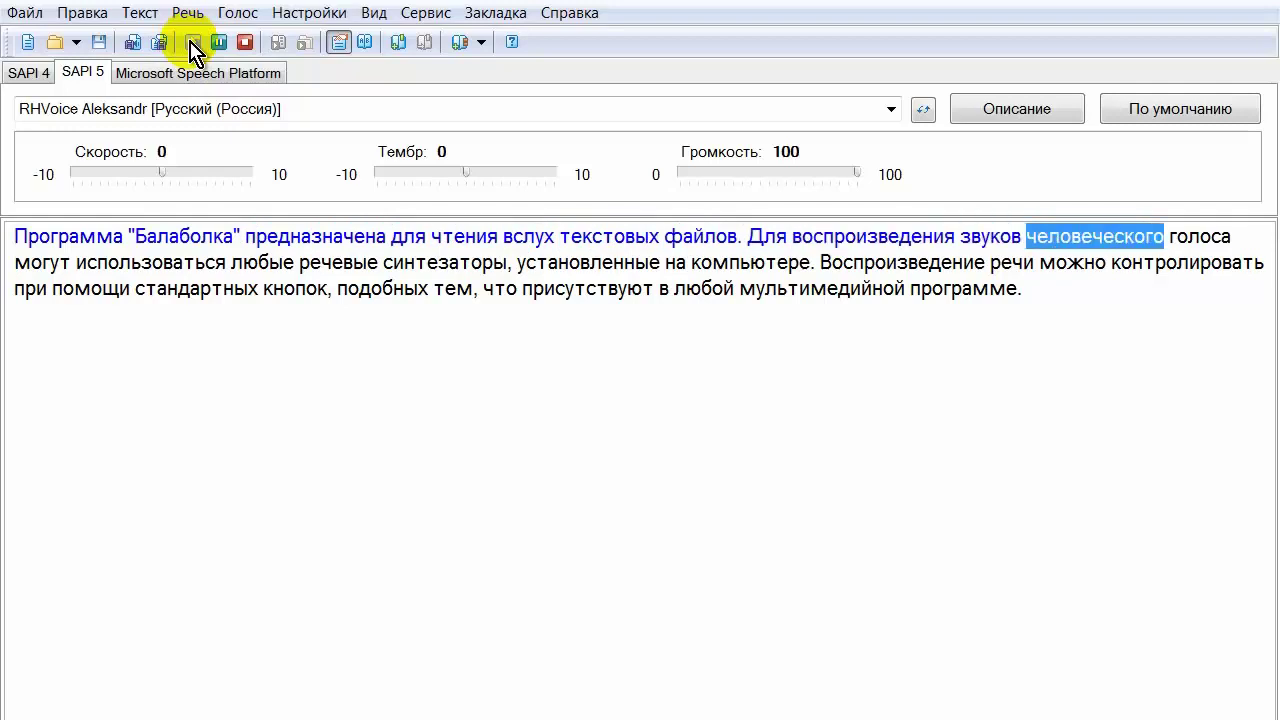
{"action": "left_click", "coordinate": [247, 46]}
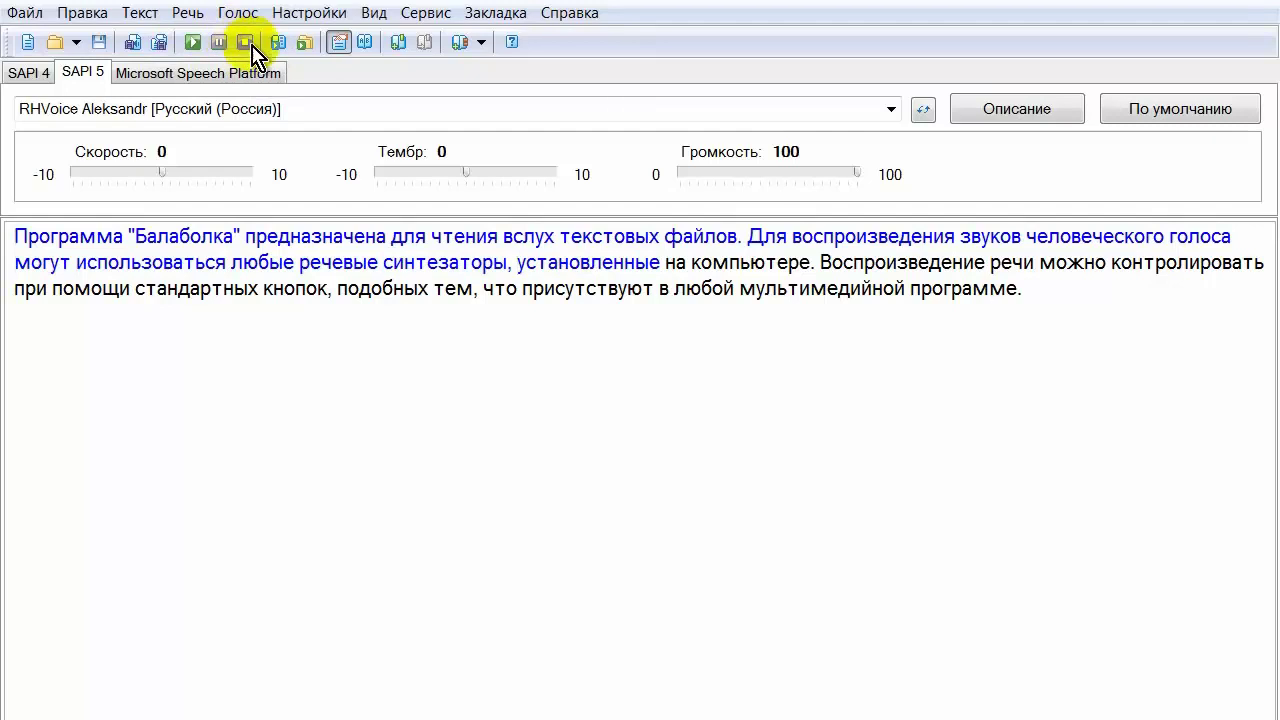
Step: Set the speech speed to 4 and read the text aloud again
{"action": "left_click", "coordinate": [163, 176]}
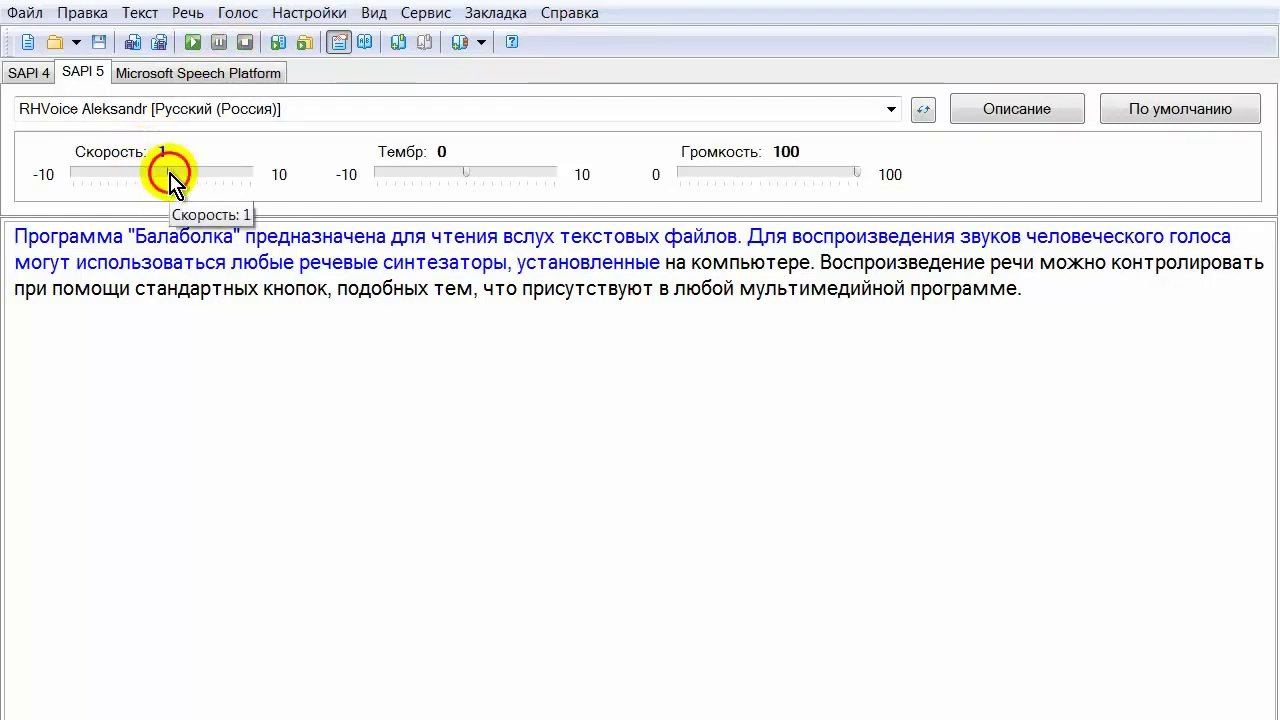
{"action": "mouse_move", "coordinate": [170, 180]}
{"action": "left_mouse_down"}
{"action": "mouse_move", "coordinate": [172, 232]}
{"action": "mouse_move", "coordinate": [181, 190]}
{"action": "left_mouse_up"}
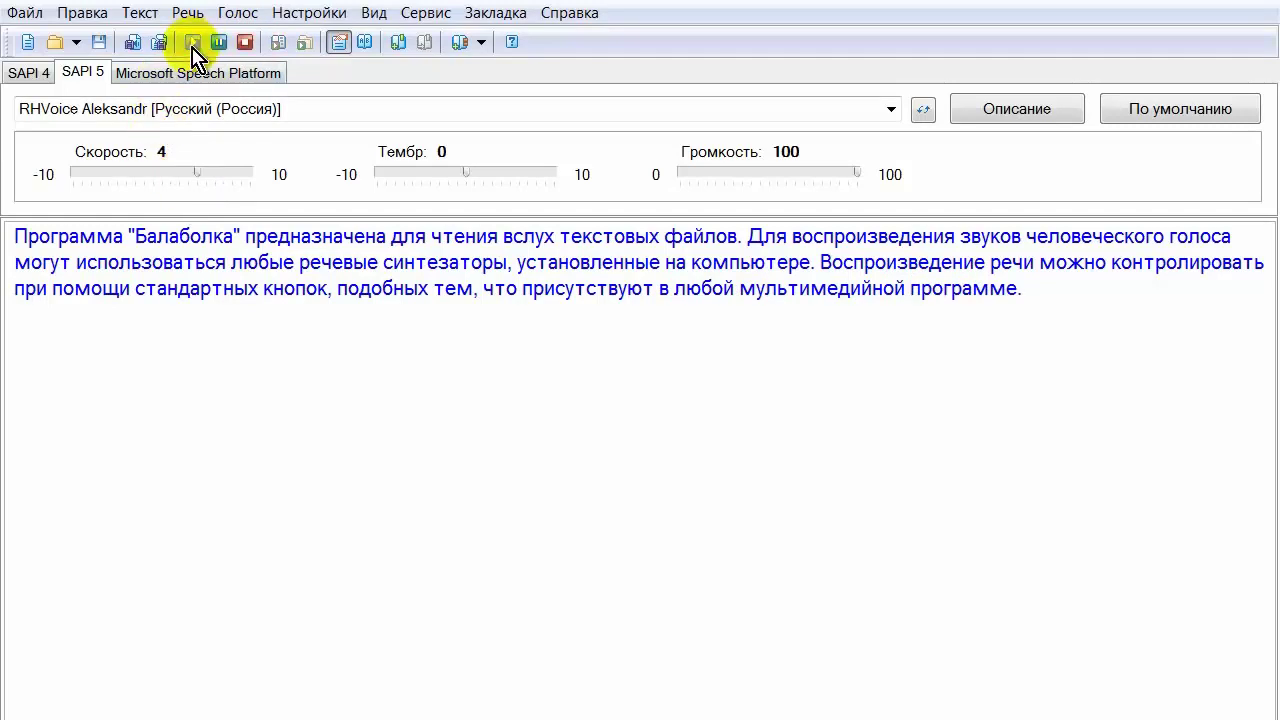
{"action": "left_click", "coordinate": [193, 42]}
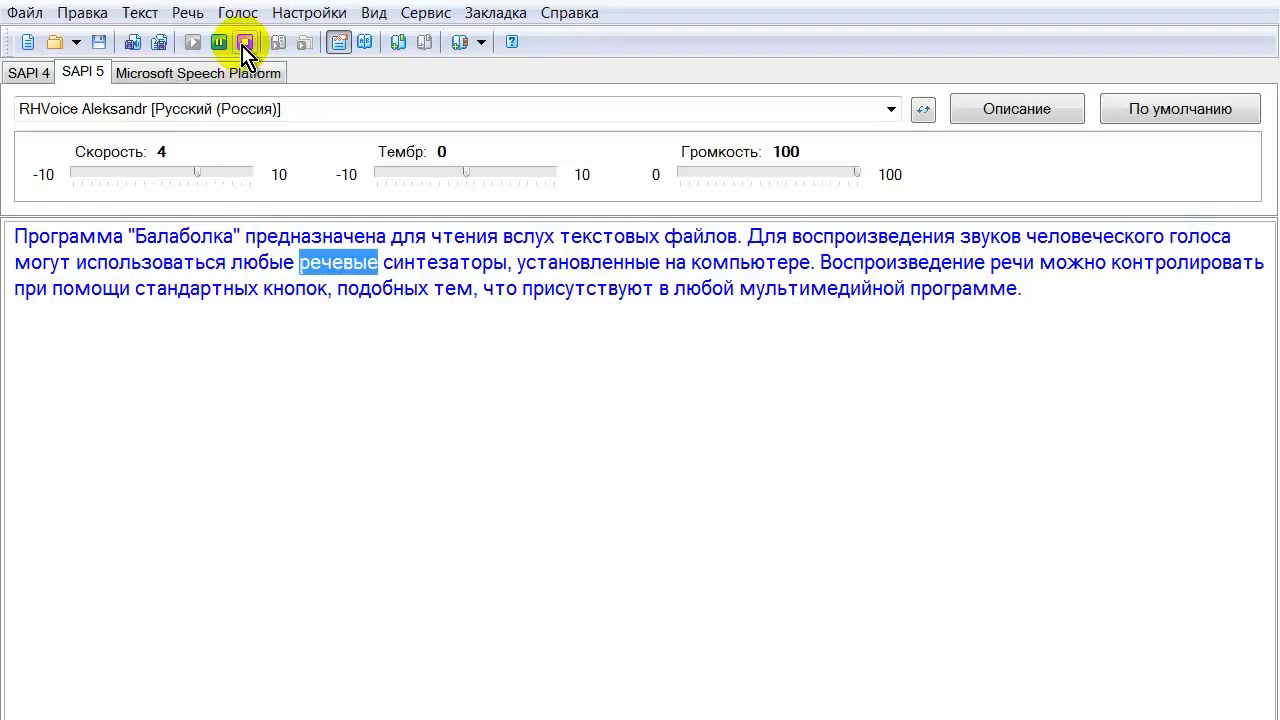
Step: Stop the playback, set the speech speed to 3 and listen to the text again briefly
{"action": "left_click", "coordinate": [243, 45]}
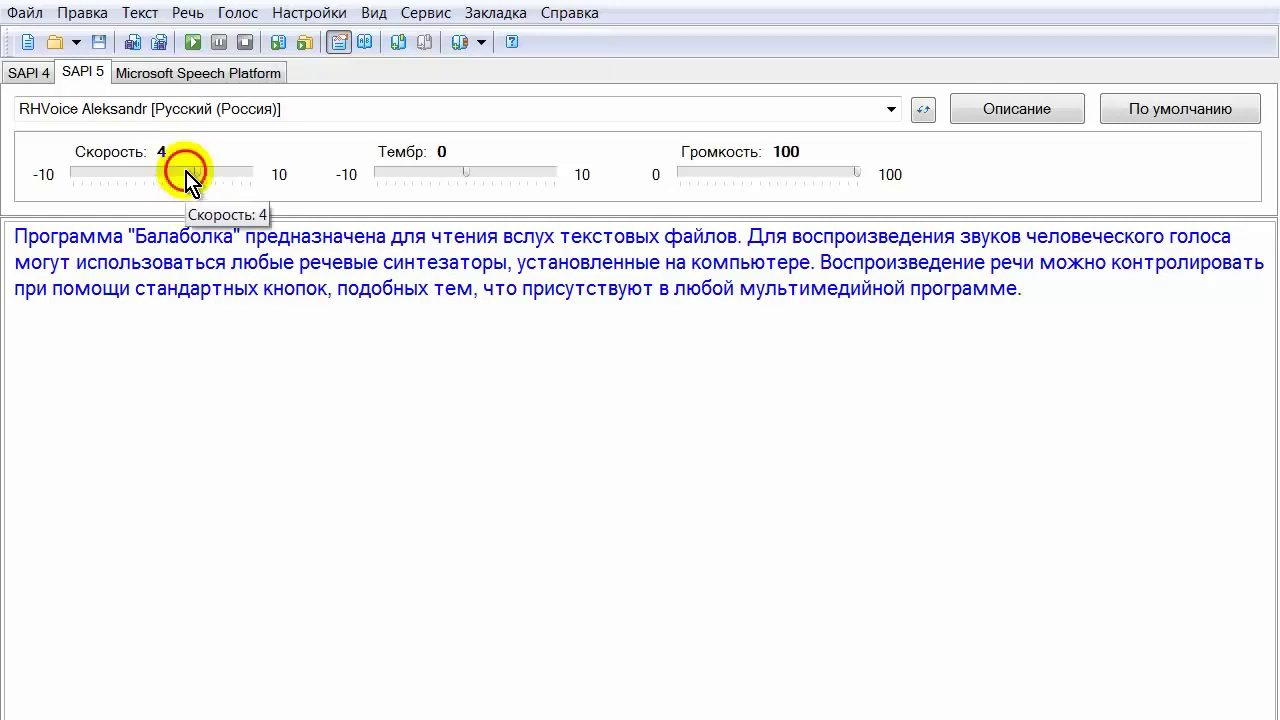
{"action": "left_click", "coordinate": [185, 174]}
{"action": "left_click", "coordinate": [193, 43]}
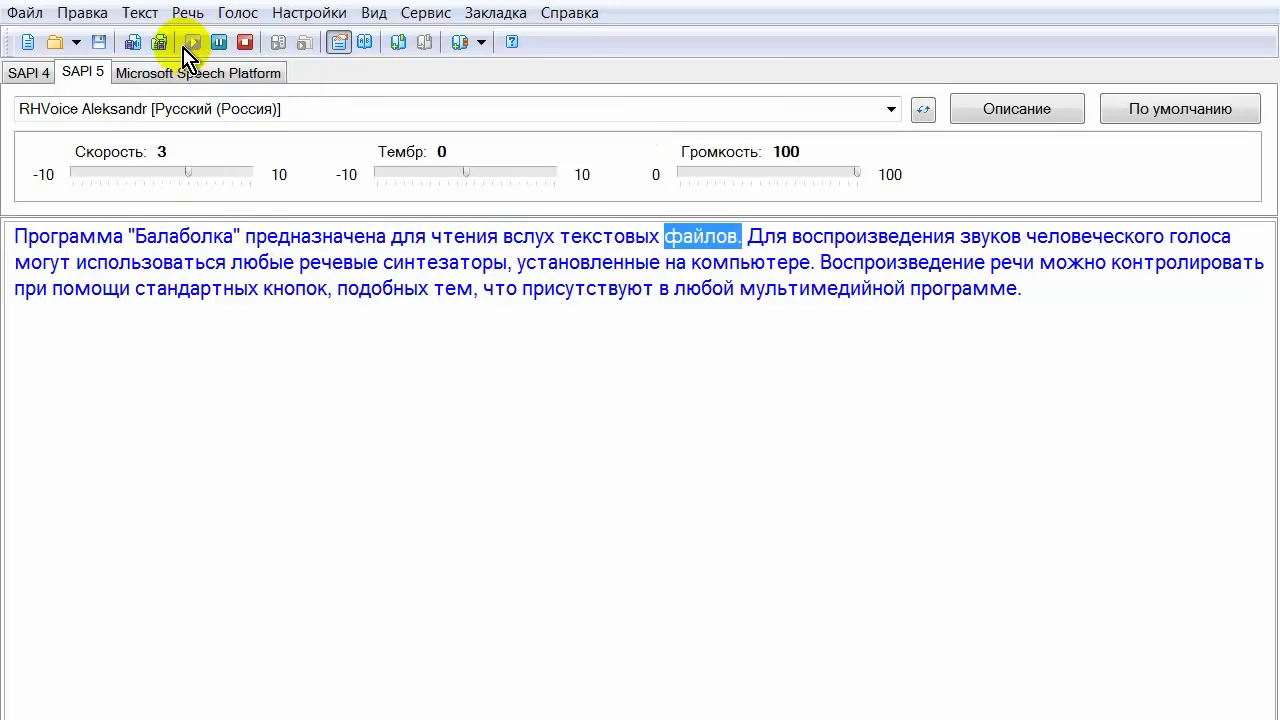
{"action": "left_click", "coordinate": [245, 43]}
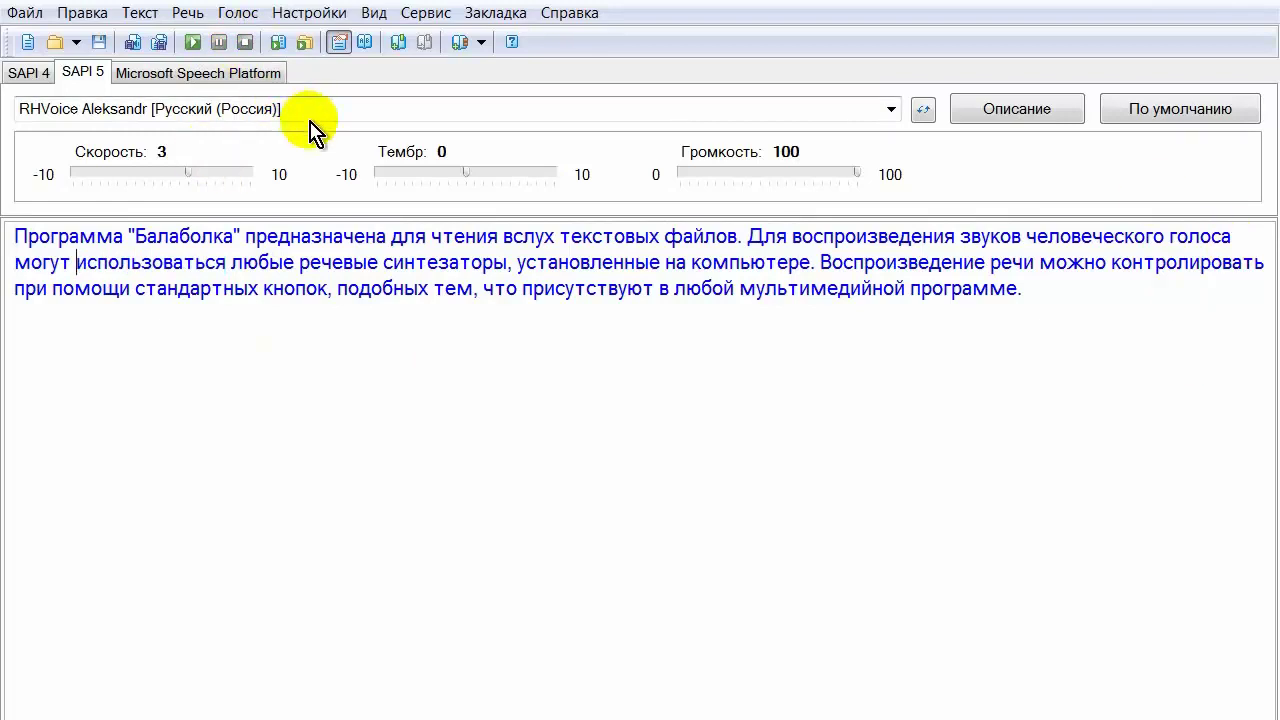
Step: Try the RHVoice Elena voice, switch to RHVoice Irina+Alan and listen to part of the text with it
{"action": "left_click", "coordinate": [880, 110]}
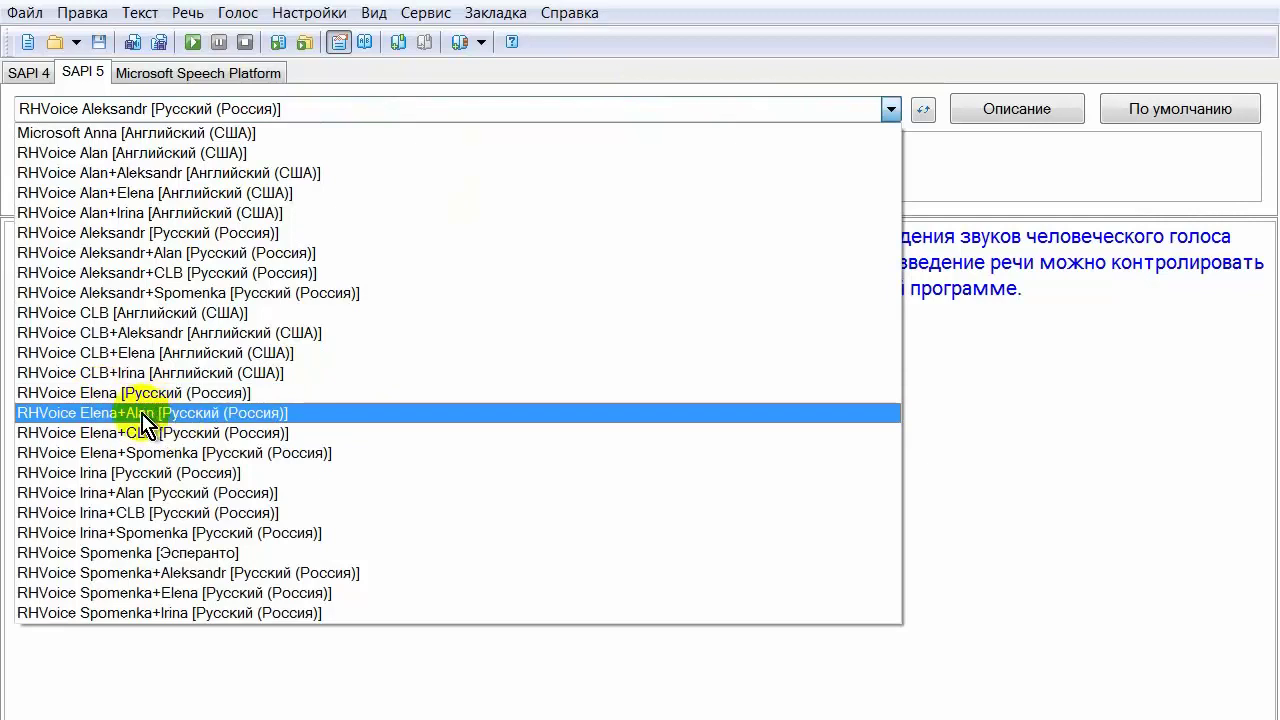
{"action": "left_click", "coordinate": [104, 393]}
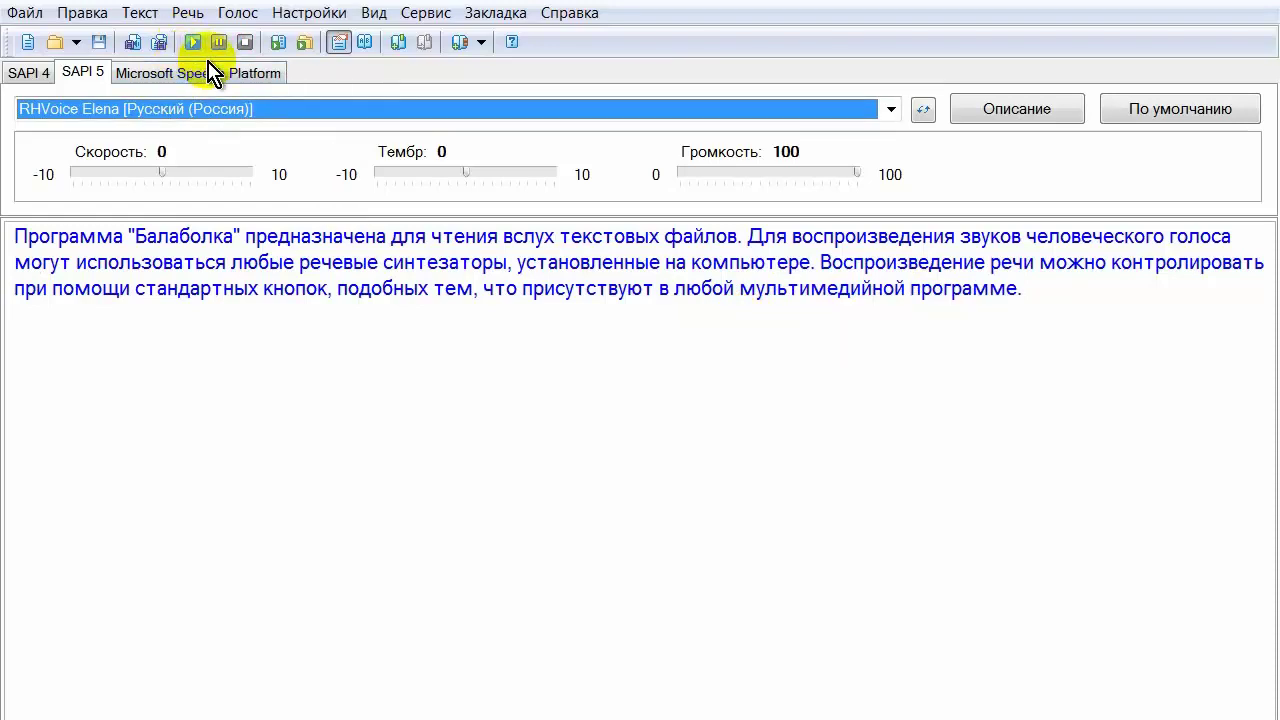
{"action": "left_click", "coordinate": [806, 120]}
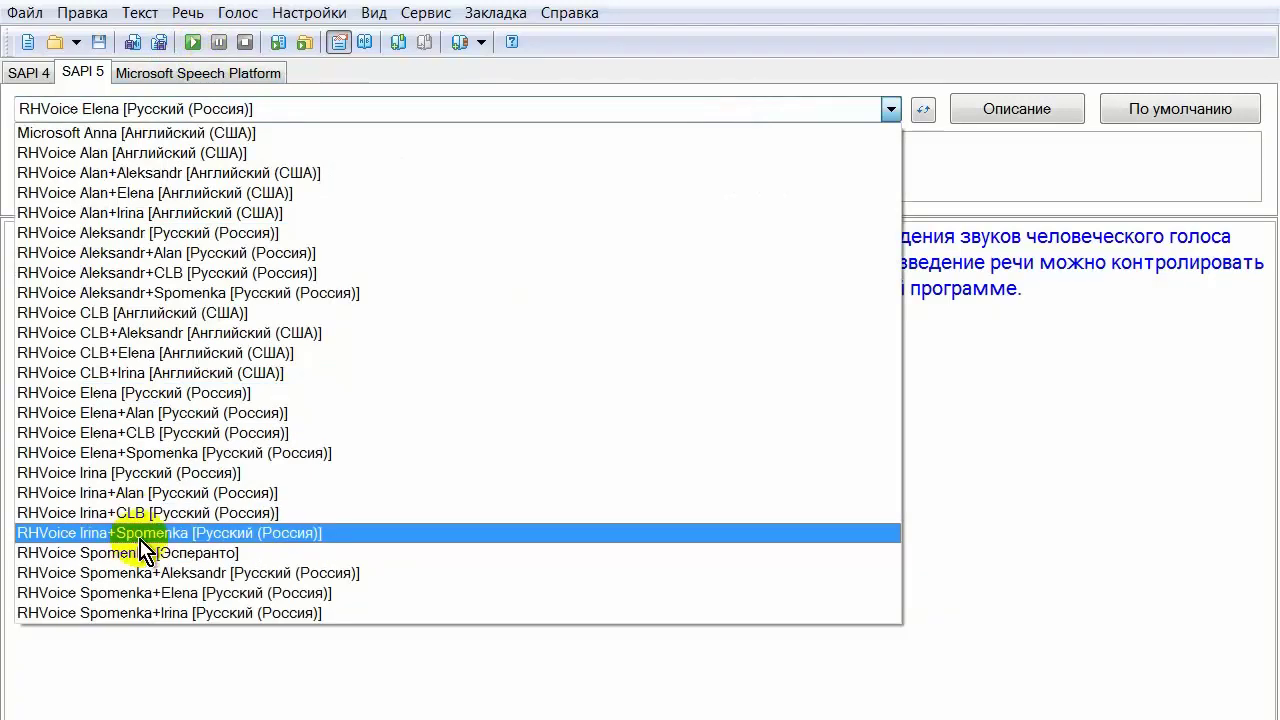
{"action": "left_click", "coordinate": [174, 493]}
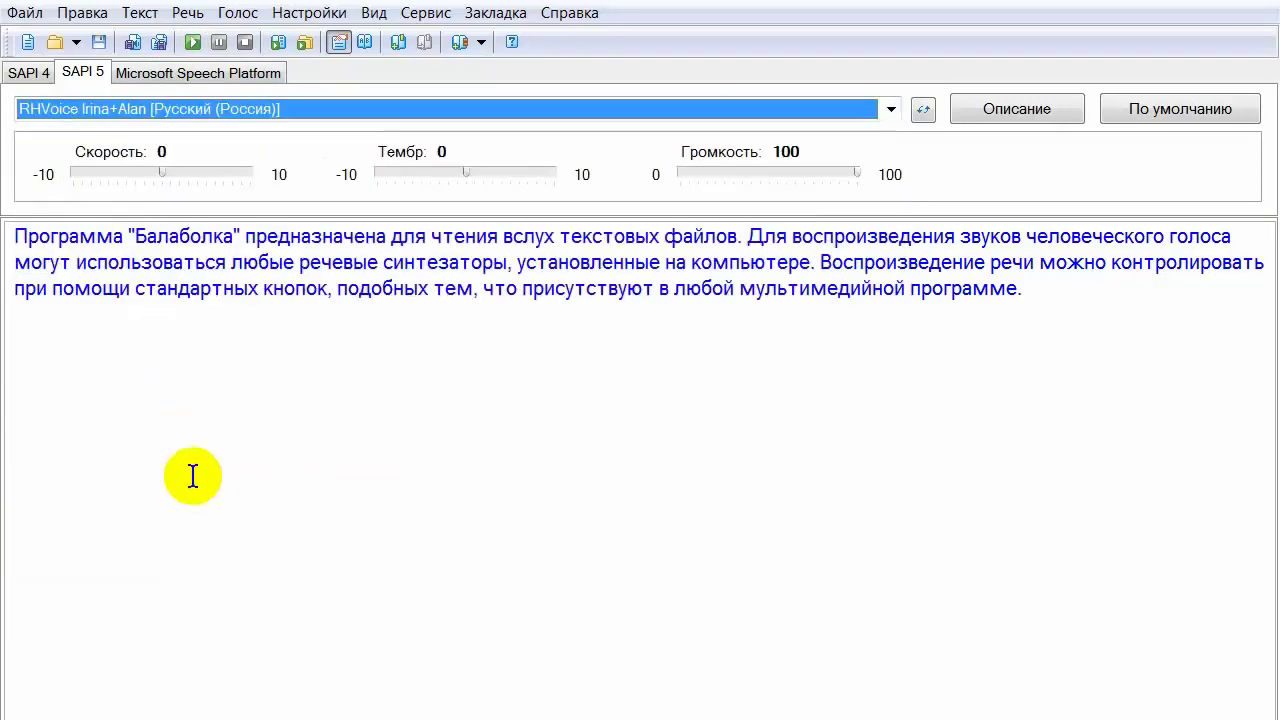
{"action": "left_click", "coordinate": [192, 43]}
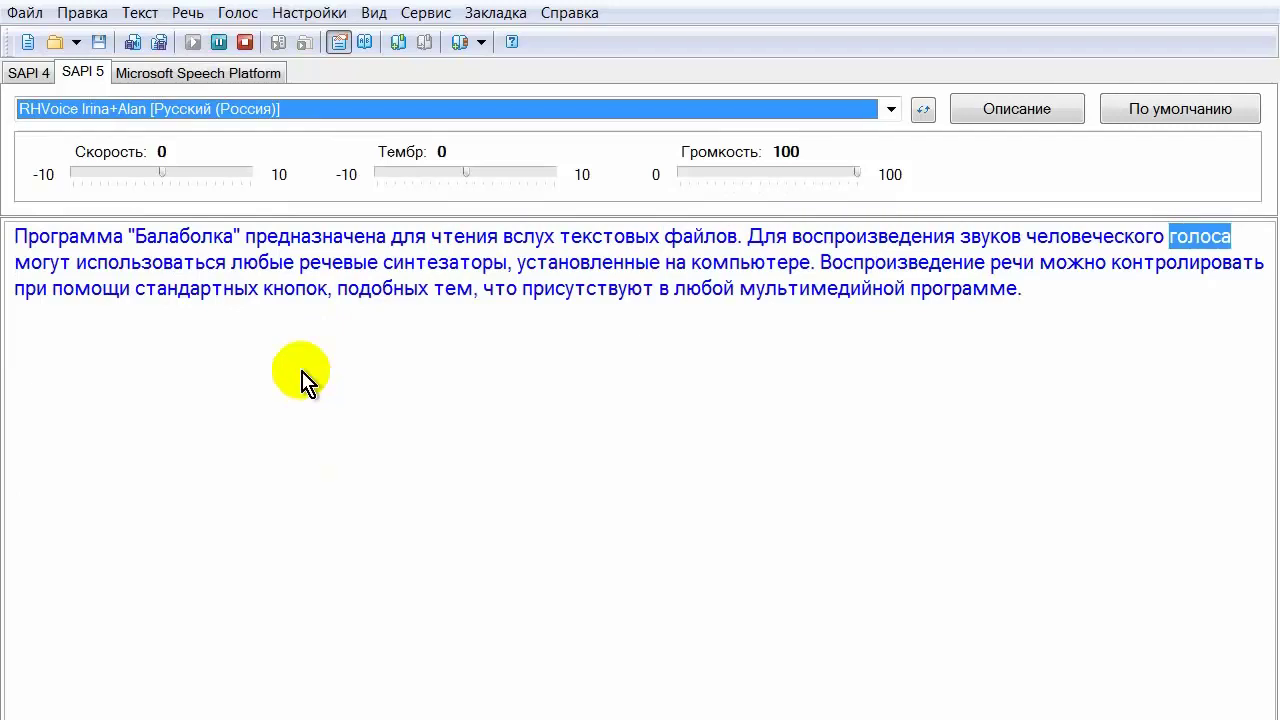
{"action": "left_click", "coordinate": [245, 42]}
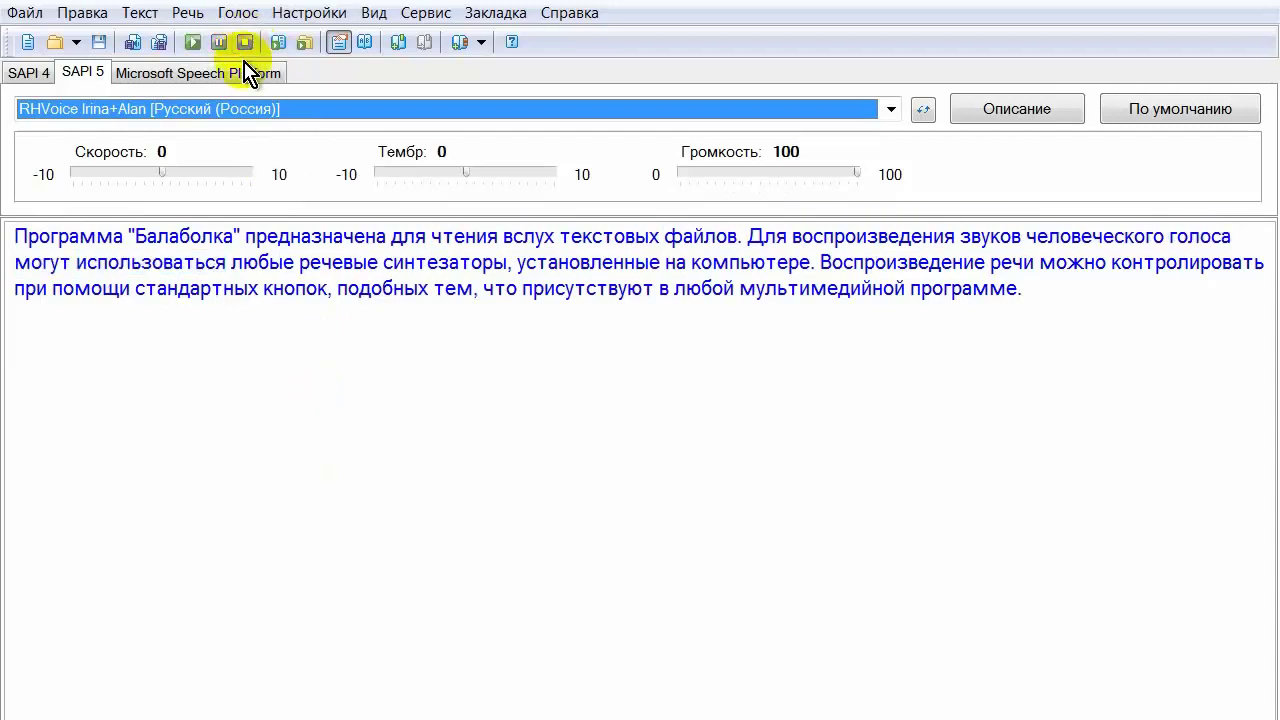
Step: Set the speech speed to 2 for the current voice and select the whole paragraph
{"action": "left_click", "coordinate": [178, 174]}
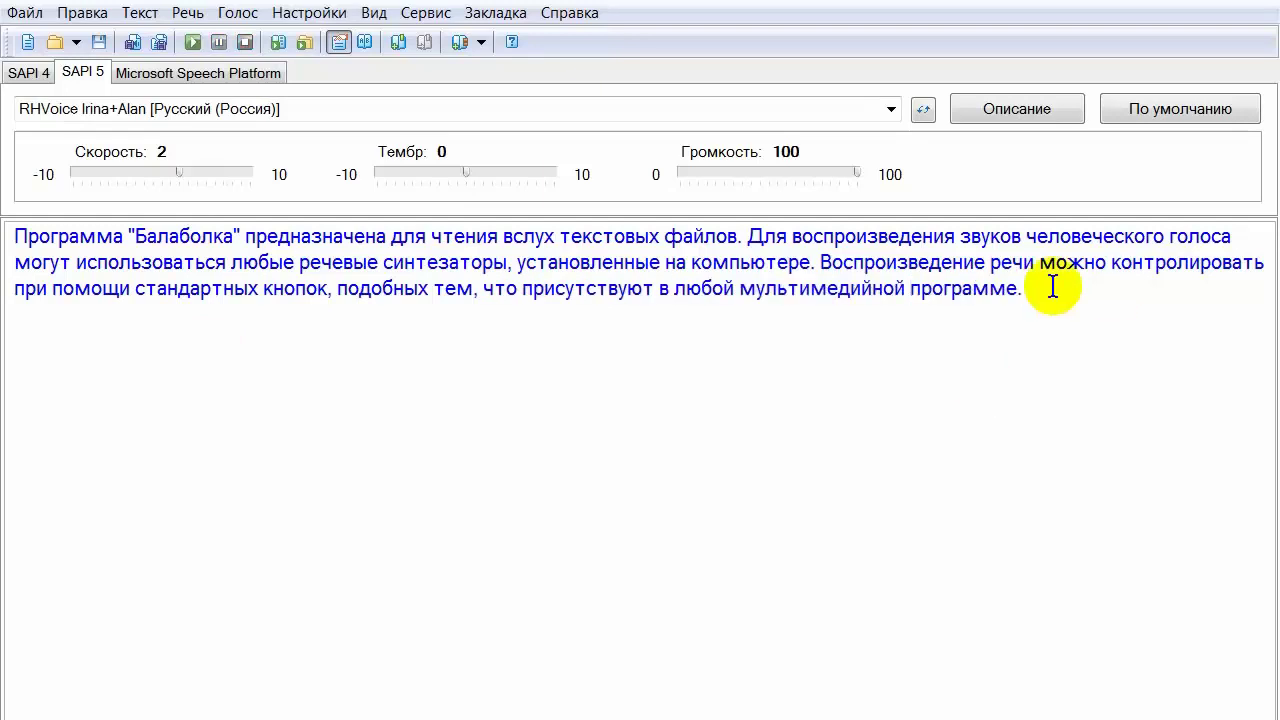
{"action": "left_click_drag", "start_coordinate": [1048, 291], "coordinate": [30, 230]}
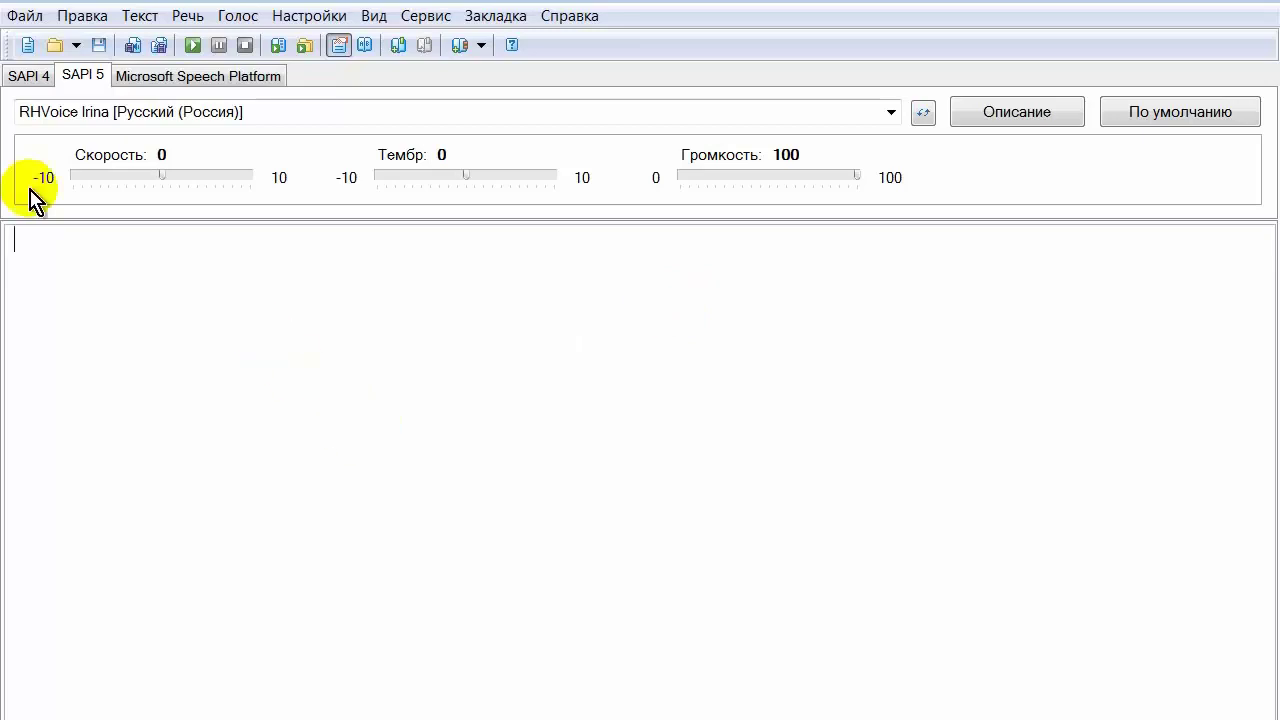
Step: Open the book file Vern_J_Tainstvennyiyi_OstrovI.a6.pdf from the desktop
{"action": "left_click", "coordinate": [54, 46]}
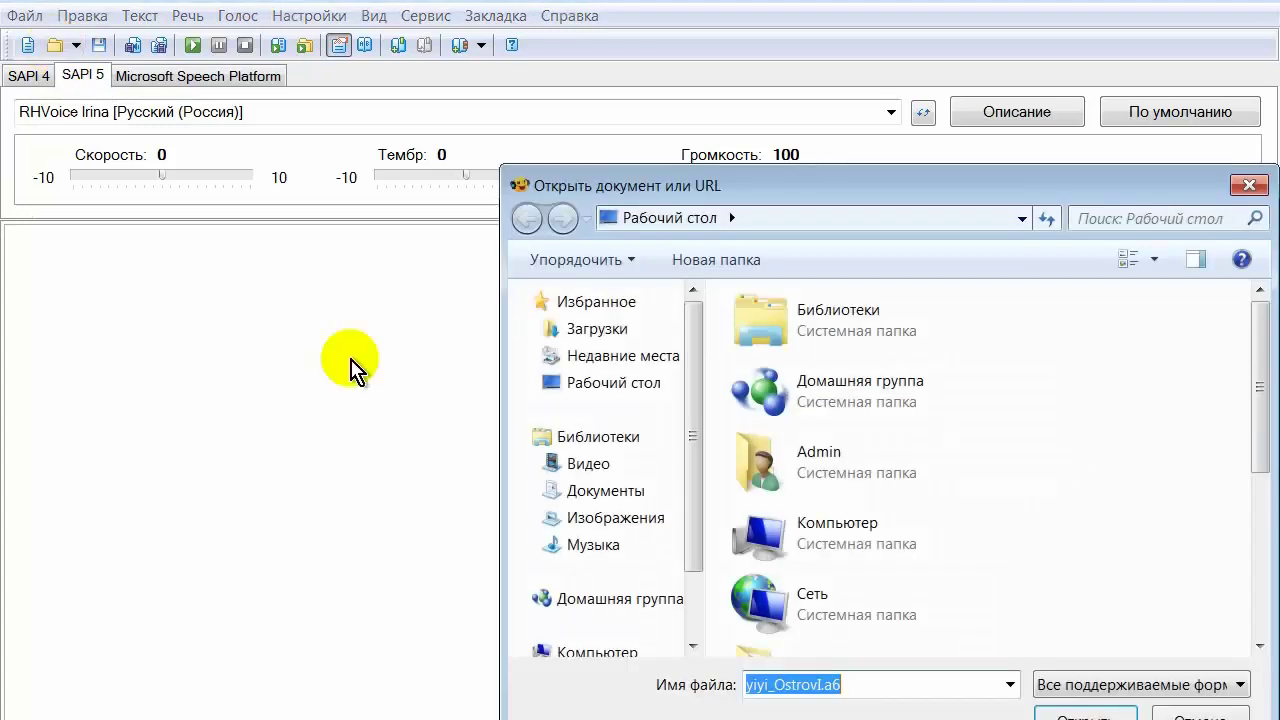
{"action": "scroll", "coordinate": [812, 600], "scroll_direction": "down", "scroll_amount": 5}
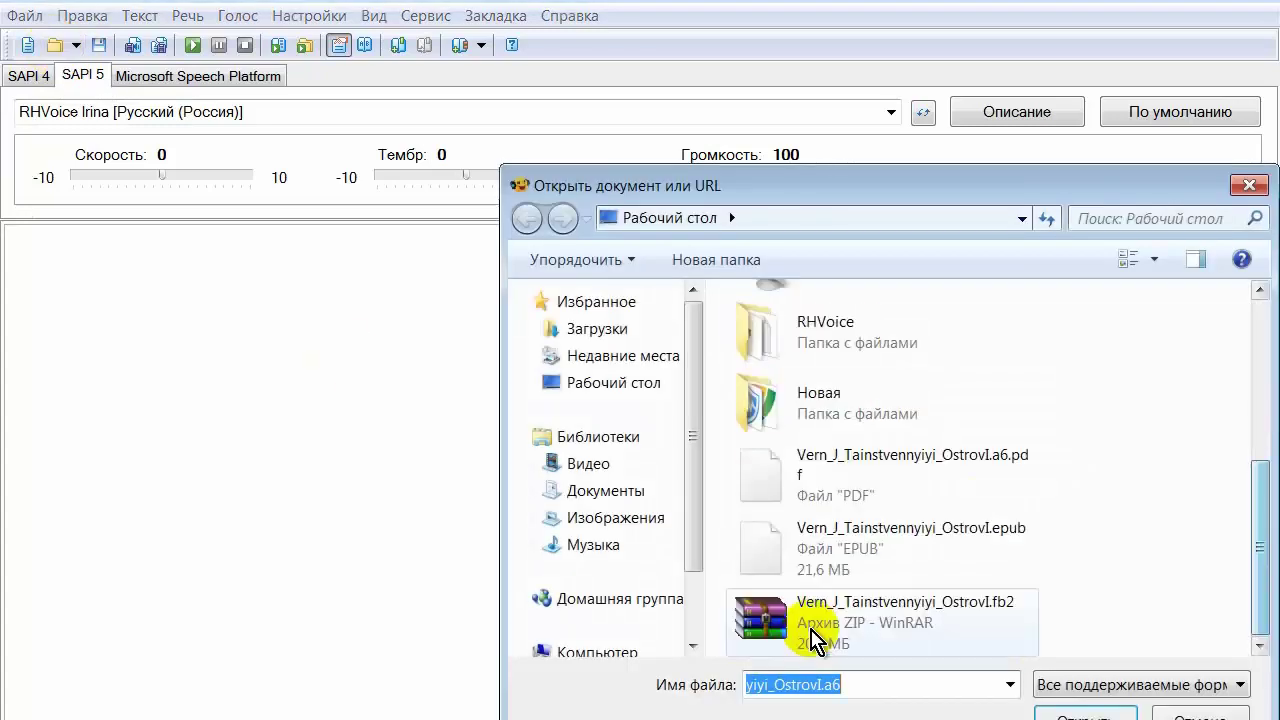
{"action": "left_click", "coordinate": [790, 478]}
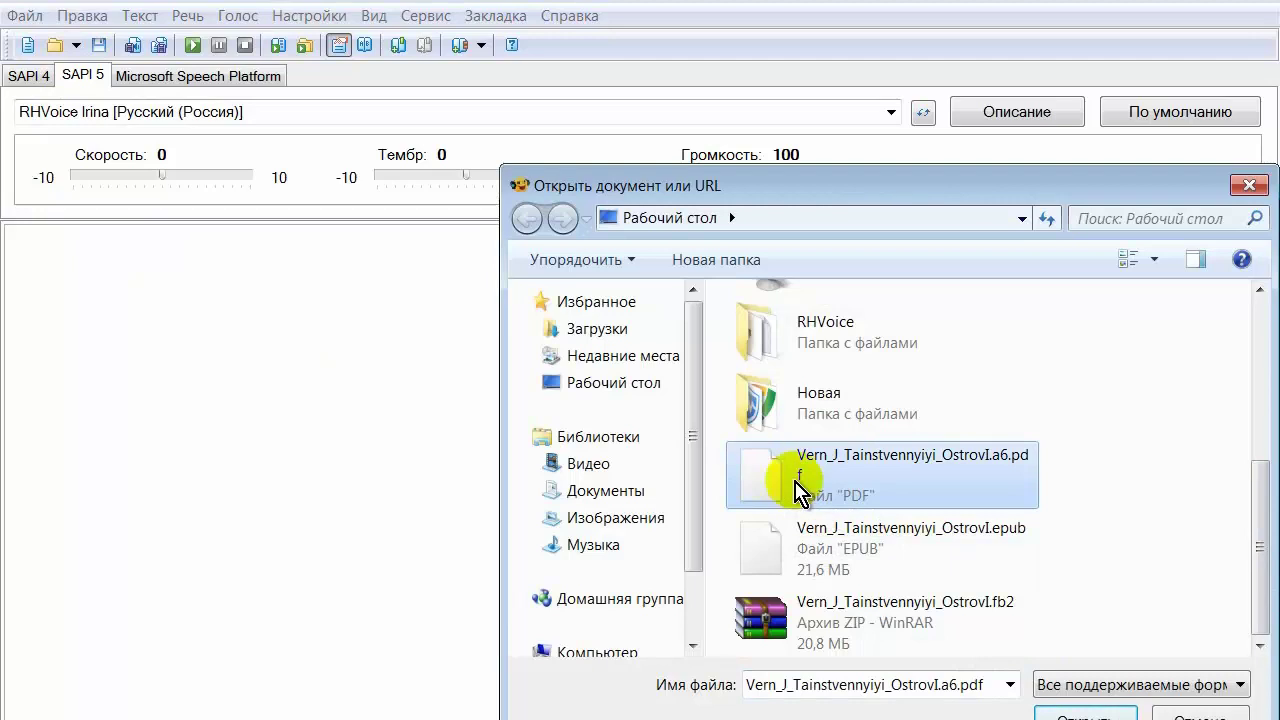
{"action": "double_click", "coordinate": [762, 474]}
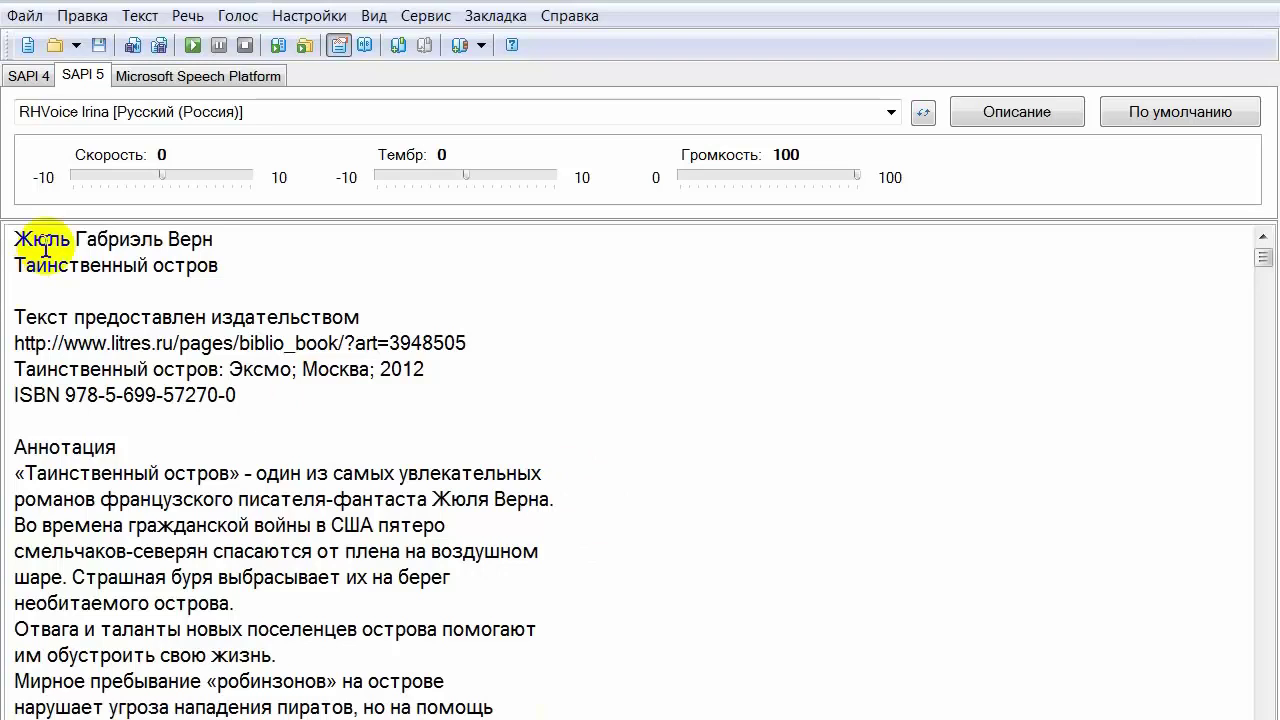
Step: Read the PDF book aloud, raise the speech speed to 2, resume reading and stop within the annotation
{"action": "key", "text": "F5"}
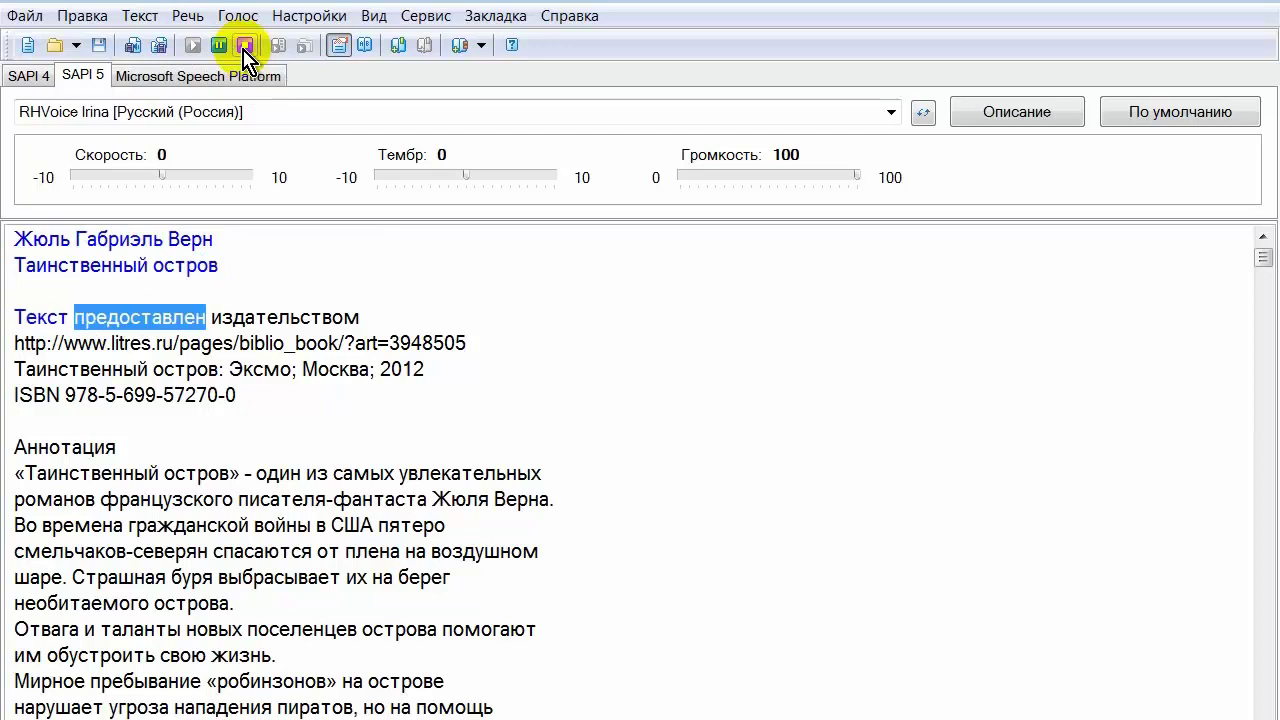
{"action": "left_click", "coordinate": [245, 45]}
{"action": "key", "text": "ctrl+Right"}
{"action": "key", "text": "ctrl+Right"}
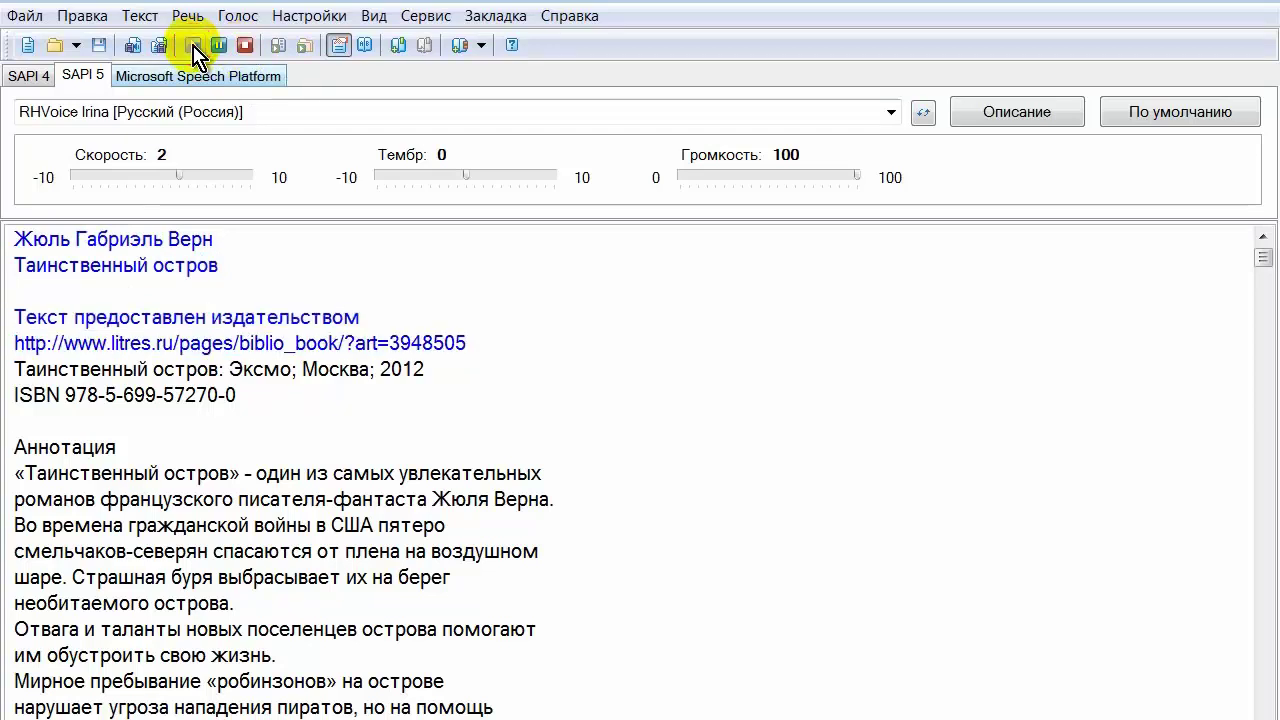
{"action": "left_click", "coordinate": [193, 45]}
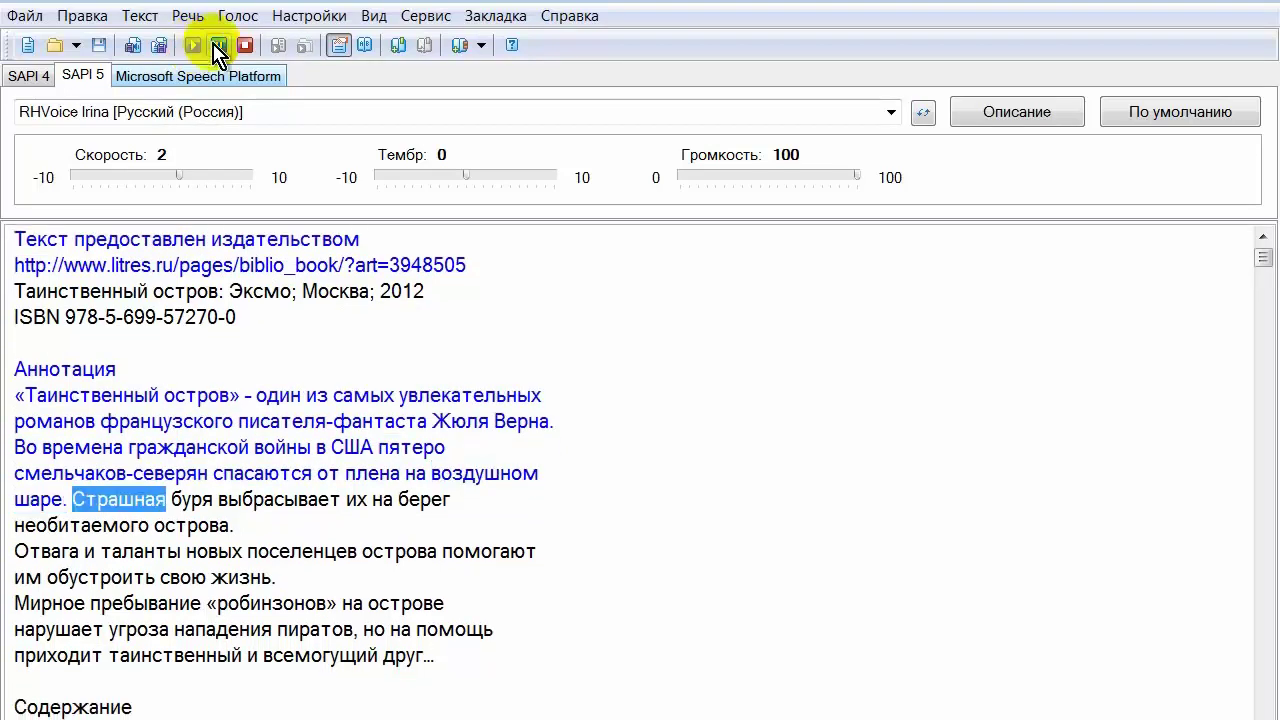
{"action": "left_click", "coordinate": [244, 45]}
Step: Open the Vern_J_Tainstvennyiyi_OstrovI.fb2 archive from the desktop and read its opening lines aloud briefly
{"action": "left_click", "coordinate": [55, 45]}
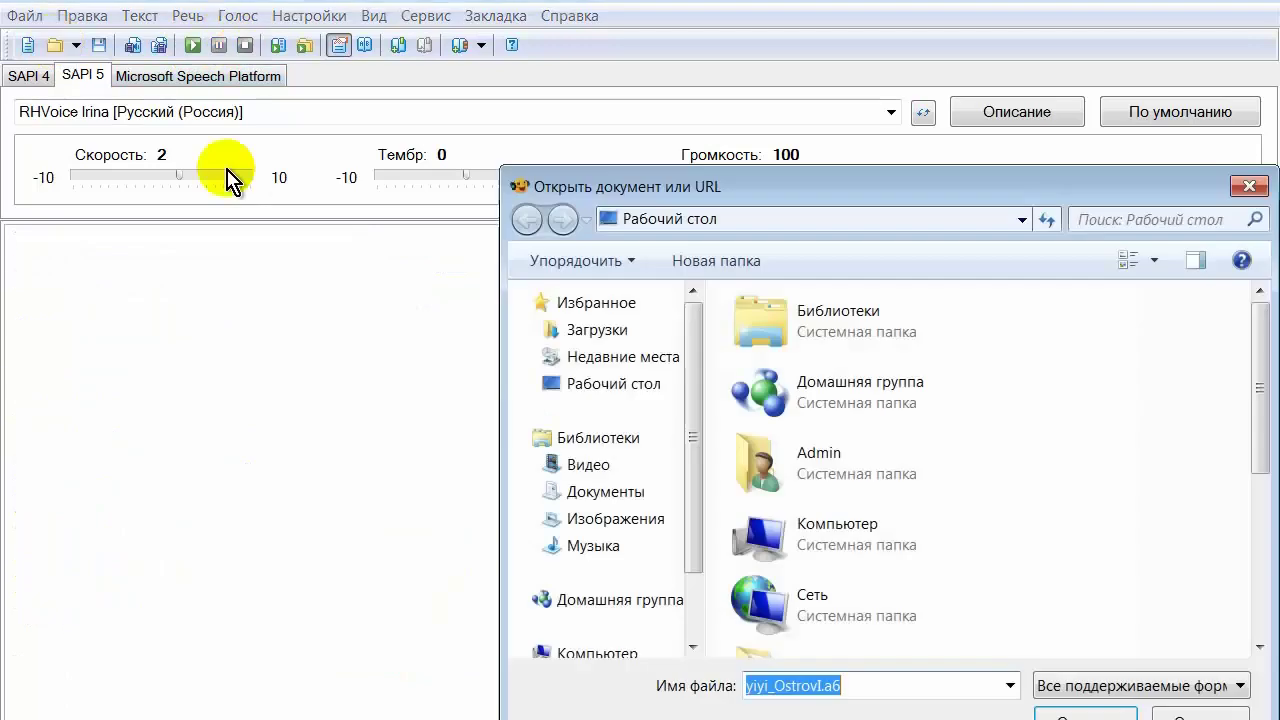
{"action": "left_click_drag", "start_coordinate": [1257, 363], "coordinate": [1257, 525]}
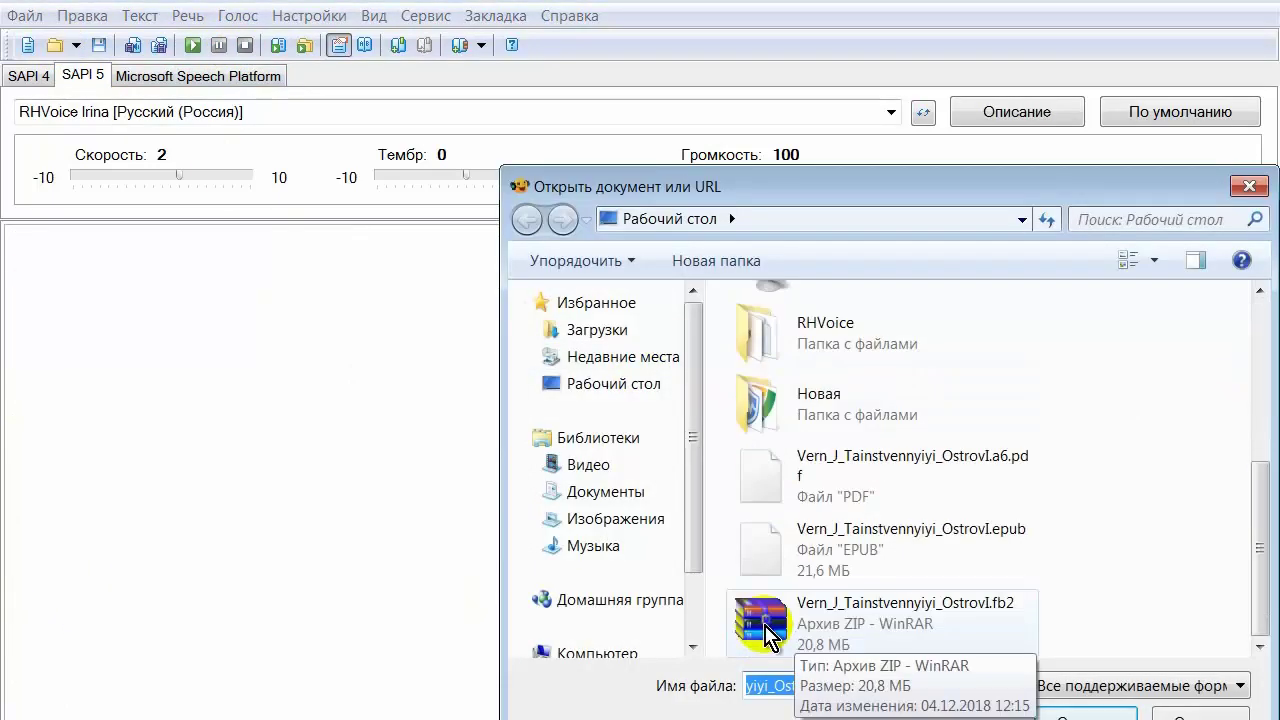
{"action": "left_click", "coordinate": [1070, 714]}
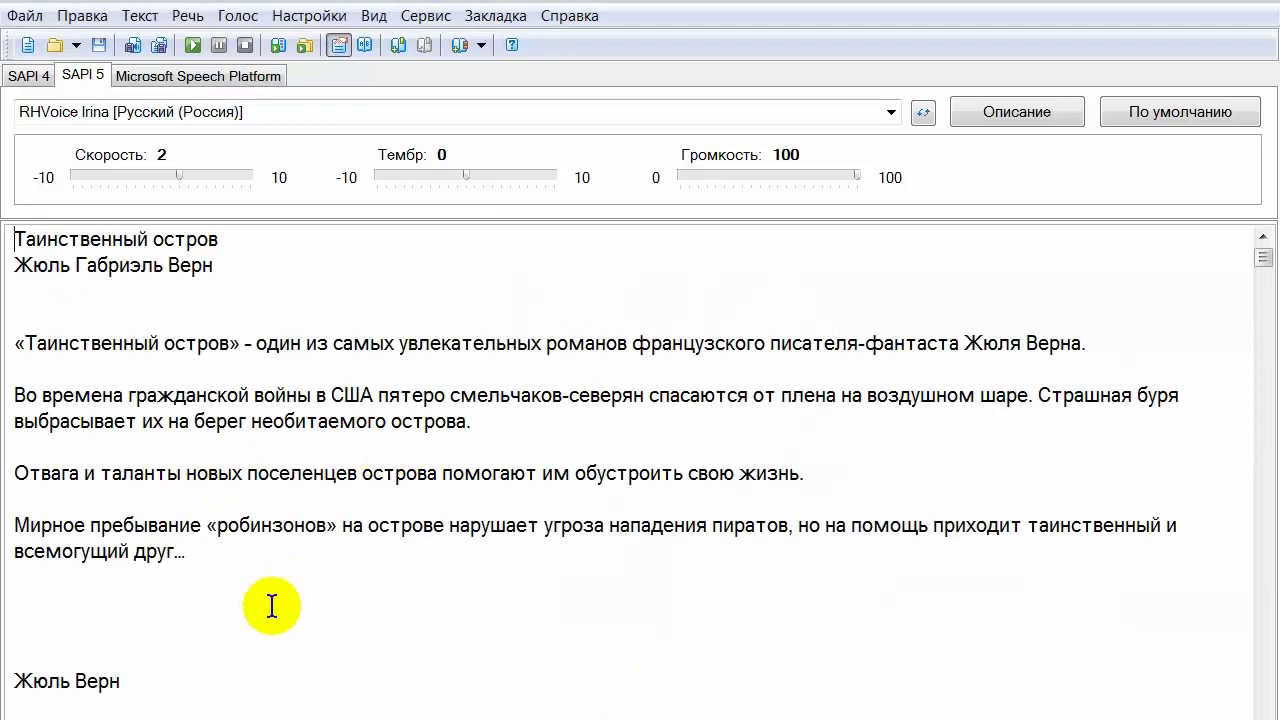
{"action": "left_click", "coordinate": [193, 45]}
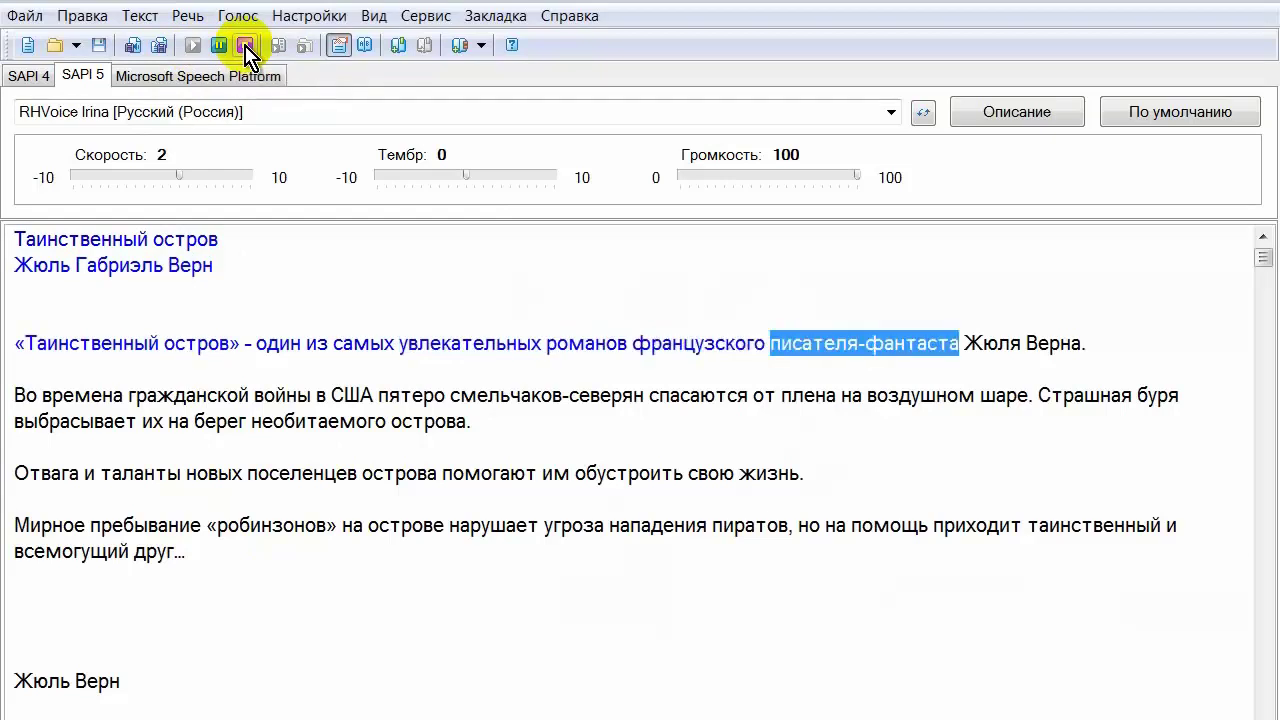
{"action": "left_click", "coordinate": [247, 47]}
Step: Open the book file Vern_J_Tainstvennyiyi_OstrovI.epub from the desktop
{"action": "key", "text": "ctrl+o"}
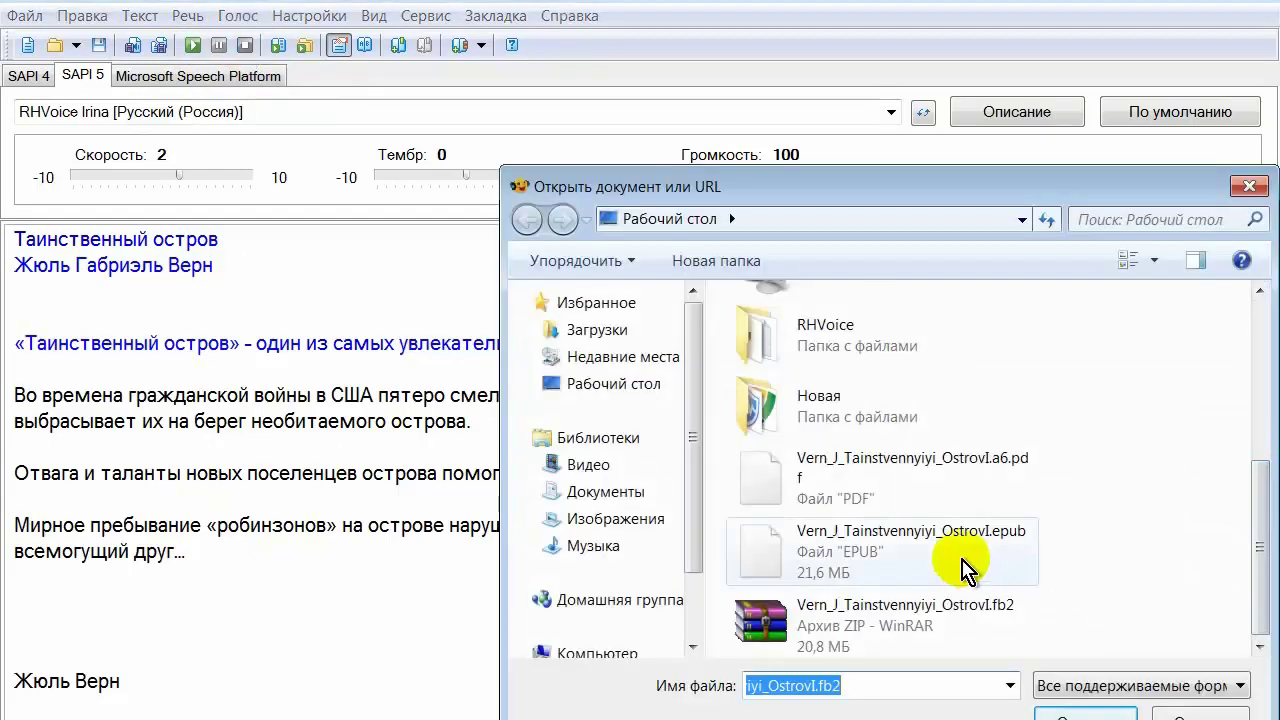
{"action": "left_click", "coordinate": [848, 545]}
{"action": "left_click", "coordinate": [1098, 714]}
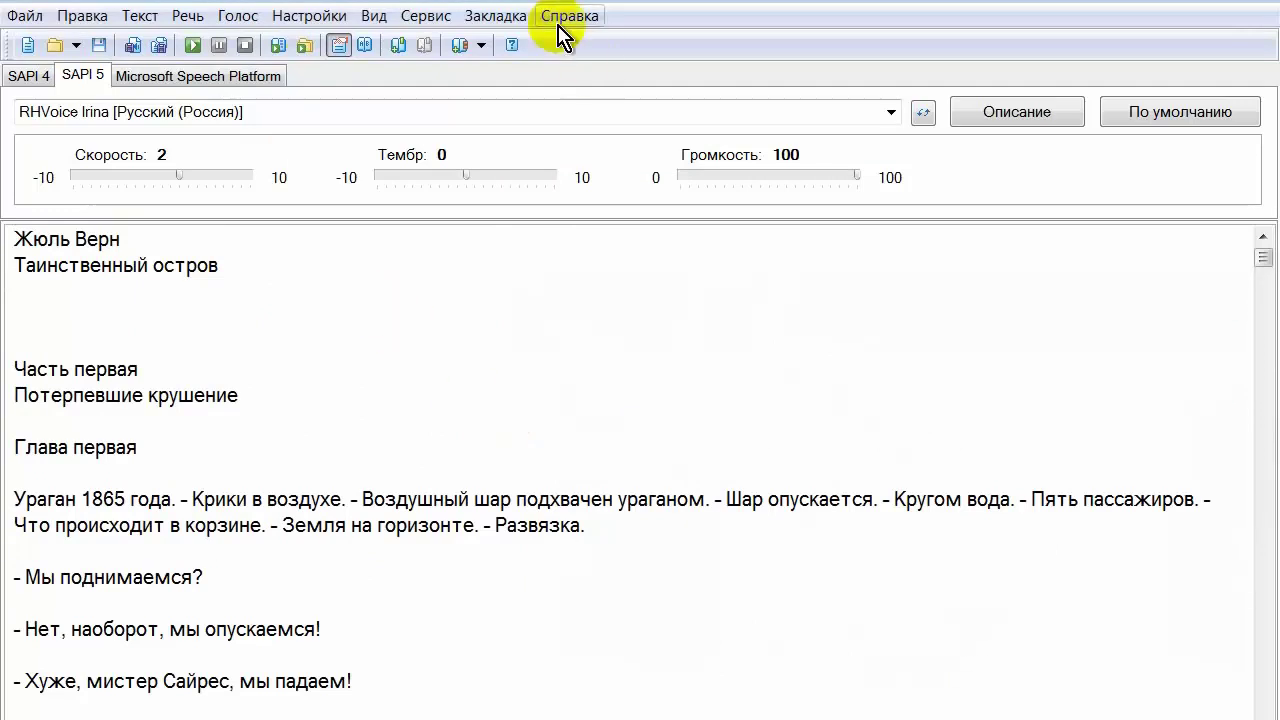
Step: Enable clipboard monitoring in the general settings with the action Прочитать вслух and apply the change
{"action": "left_click", "coordinate": [319, 18]}
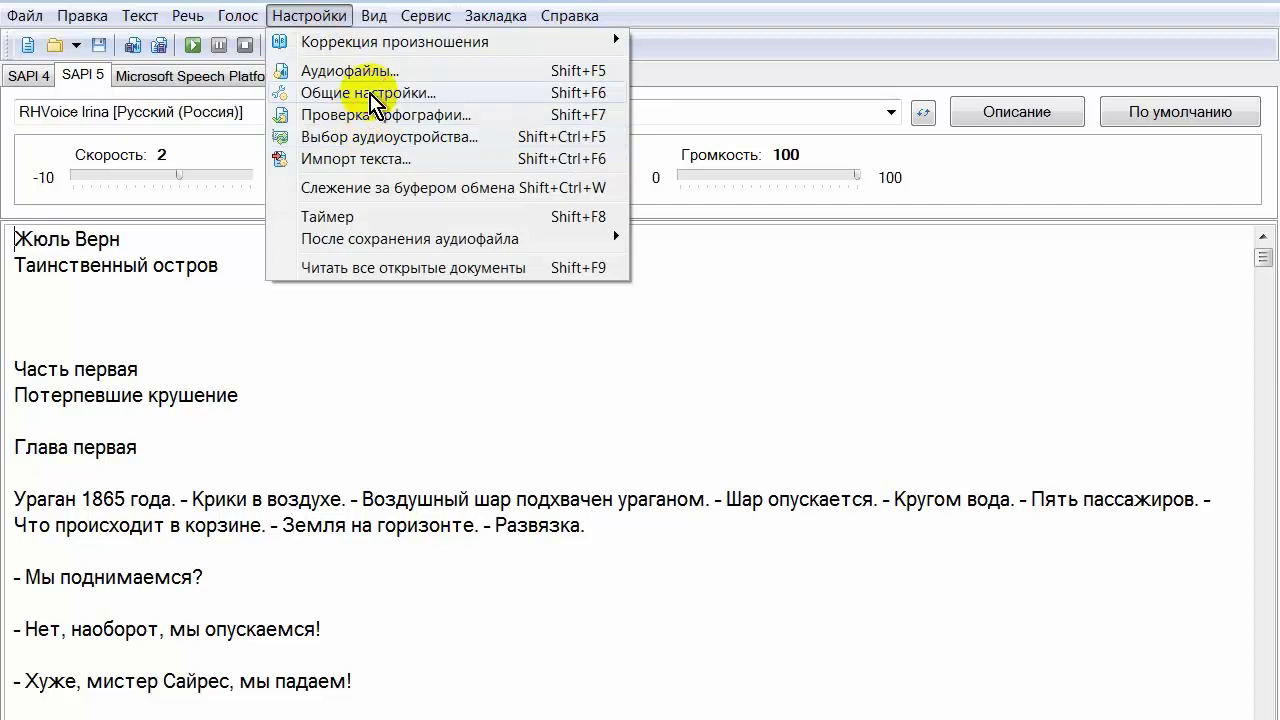
{"action": "left_click", "coordinate": [356, 93]}
{"action": "left_click", "coordinate": [918, 80]}
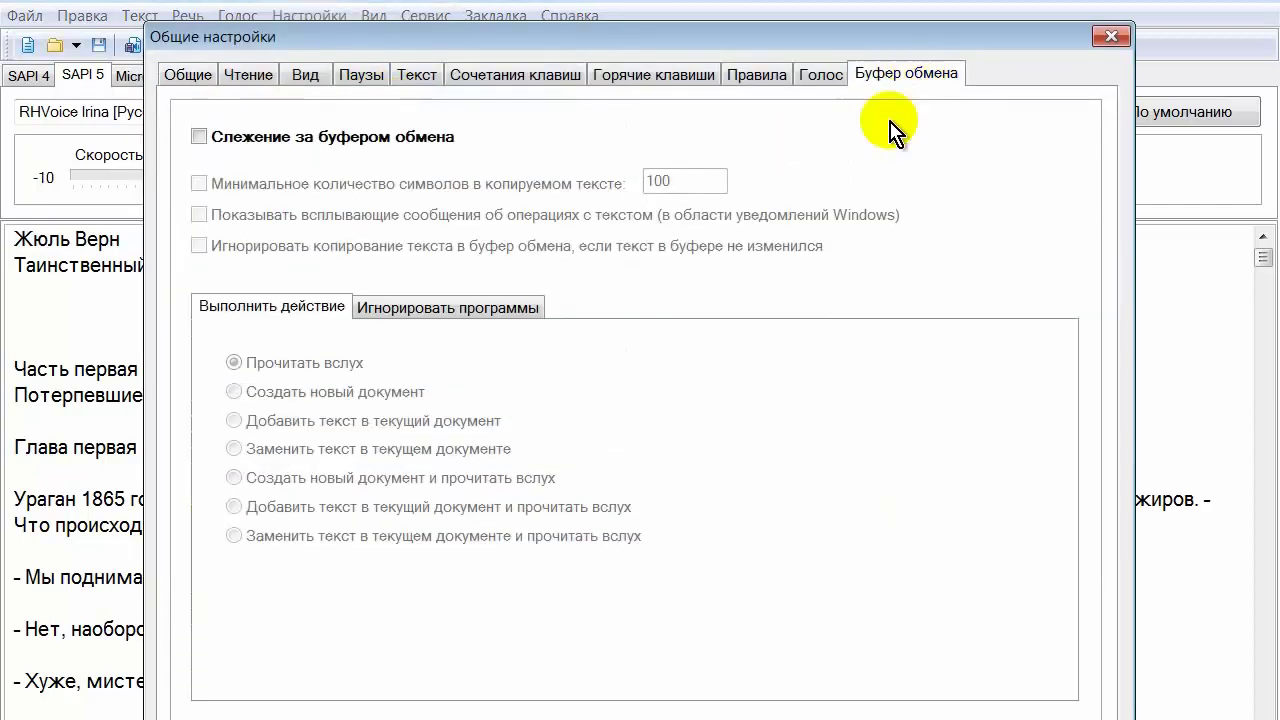
{"action": "left_click", "coordinate": [199, 137]}
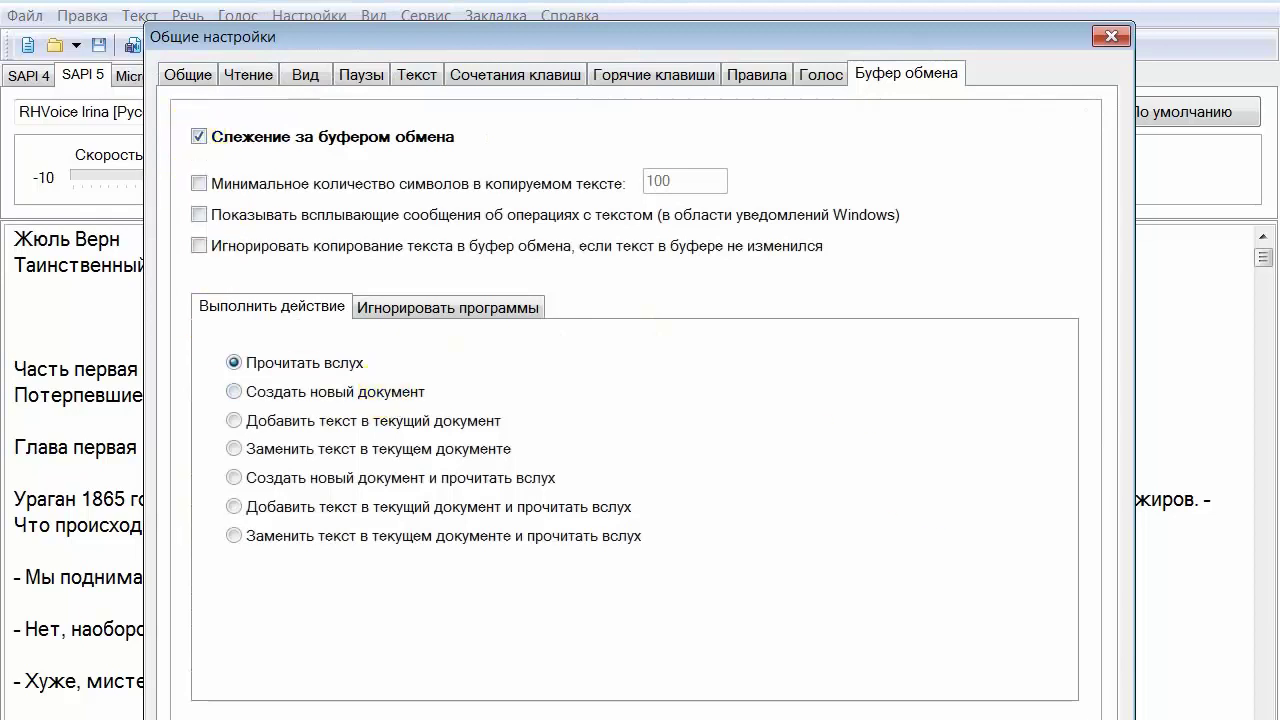
{"action": "key", "text": "Return"}
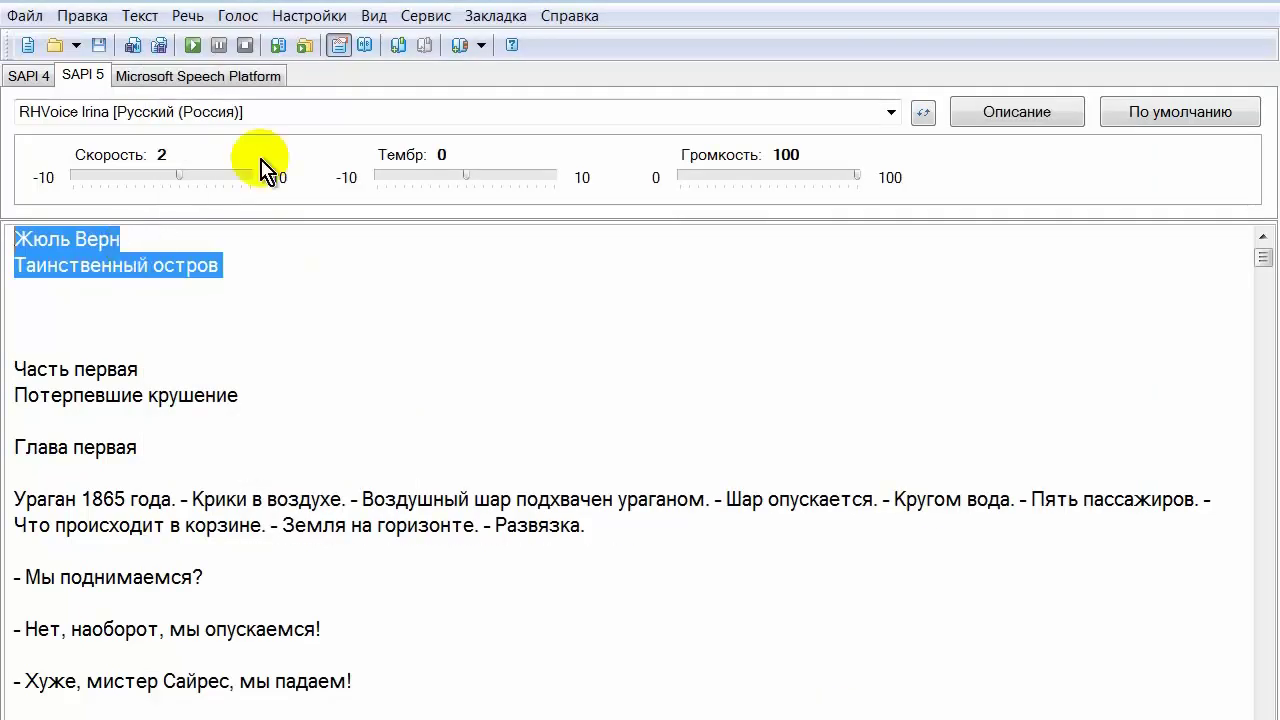
Step: Read the selected title lines aloud, followed by the selected heading lines "Часть первая" and "Потерпевшие крушение"
{"action": "left_click", "coordinate": [279, 47]}
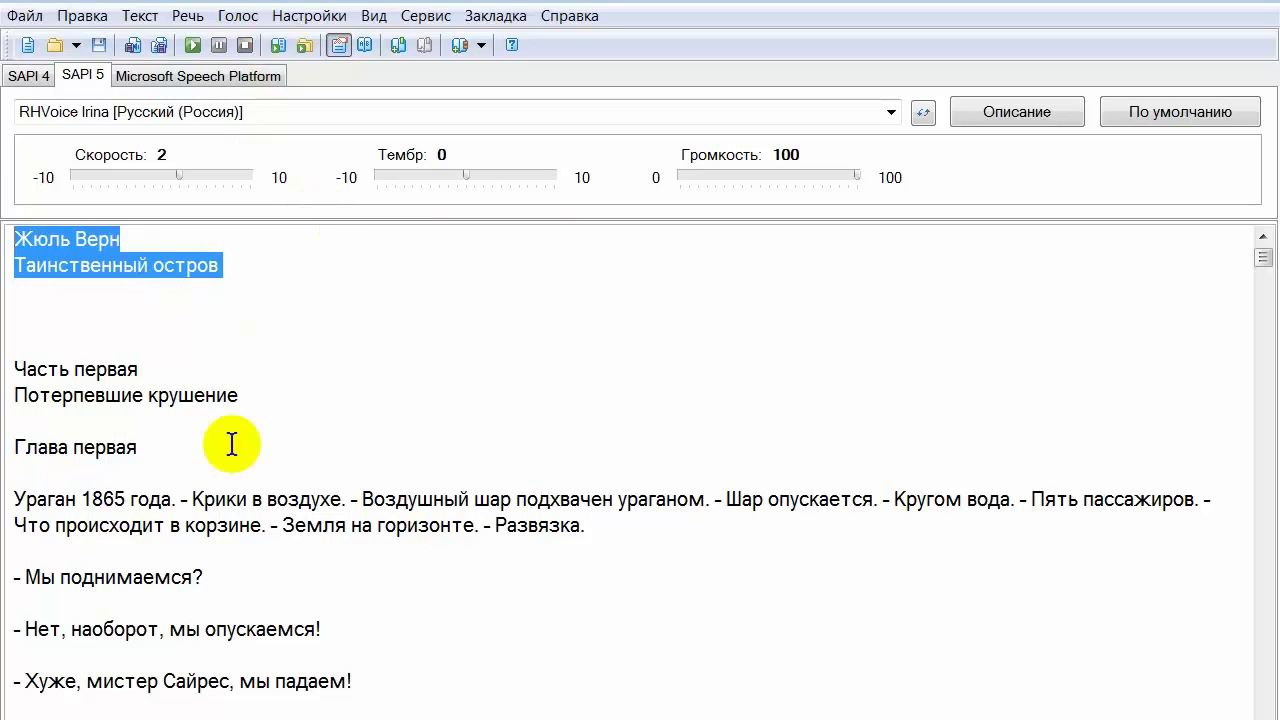
{"action": "left_click_drag", "start_coordinate": [246, 394], "coordinate": [3, 372]}
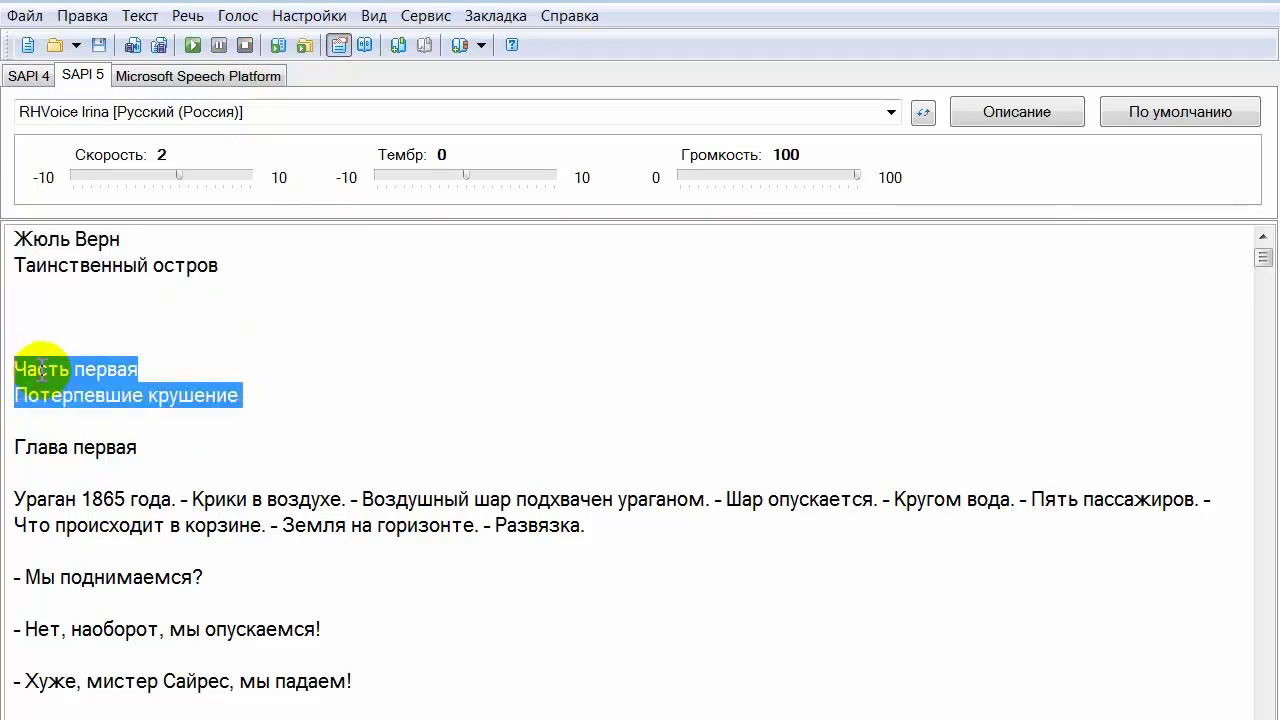
{"action": "left_click", "coordinate": [279, 47]}
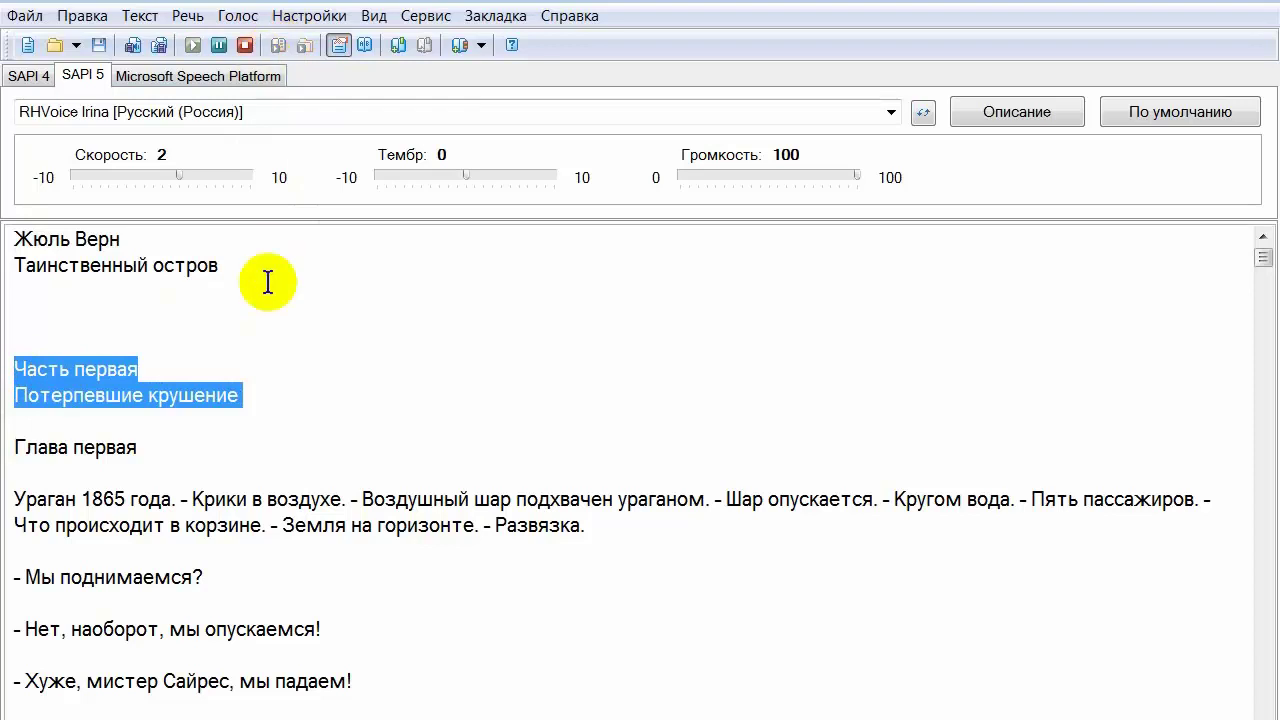
{"action": "left_click", "coordinate": [623, 523]}
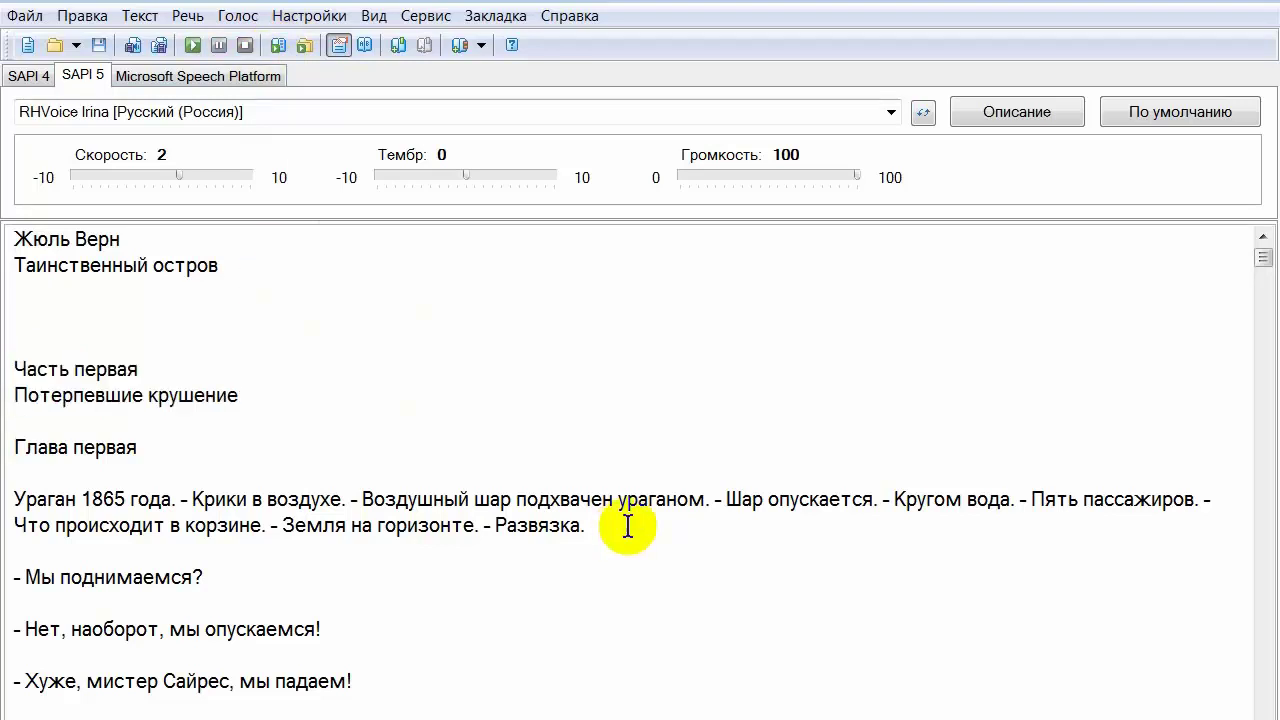
{"action": "key", "text": "ctrl+shift+Home"}
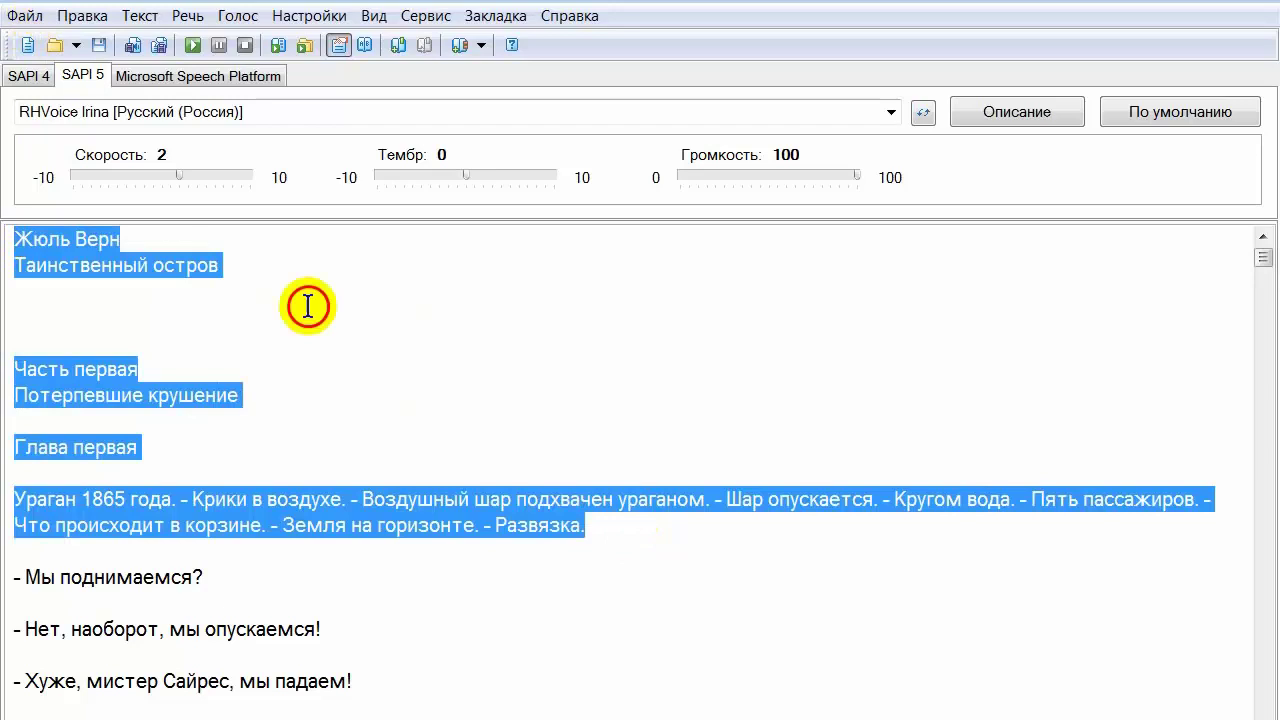
{"action": "left_click", "coordinate": [323, 337]}
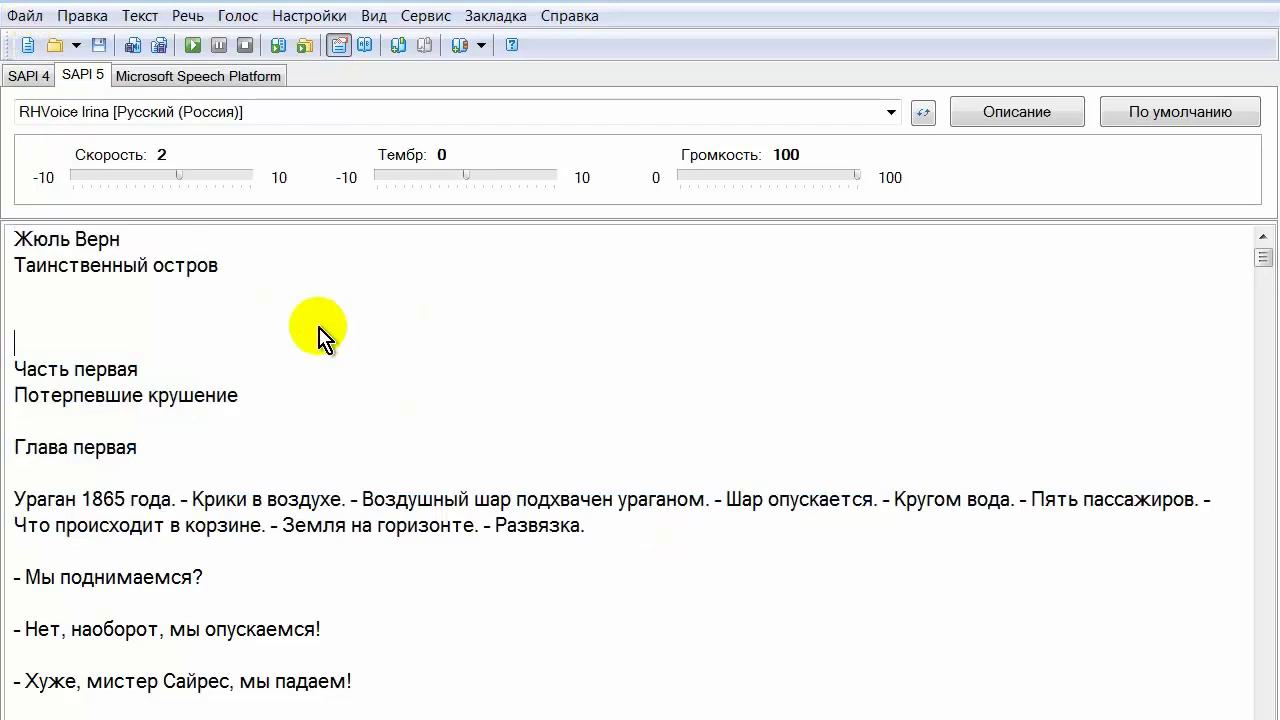
Step: Save the book as an audio file named Vern_J_Tainstvennyiyi_OstrovI on the desktop
{"action": "left_click", "coordinate": [23, 14]}
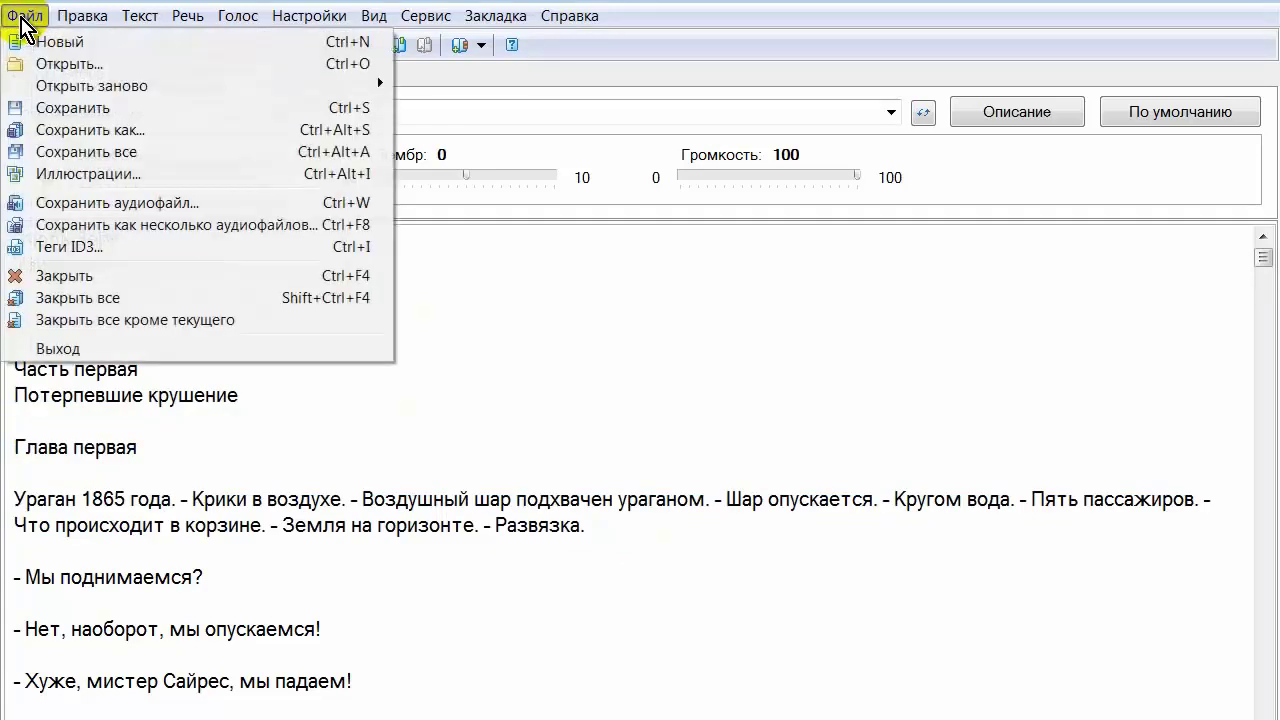
{"action": "left_click", "coordinate": [143, 207]}
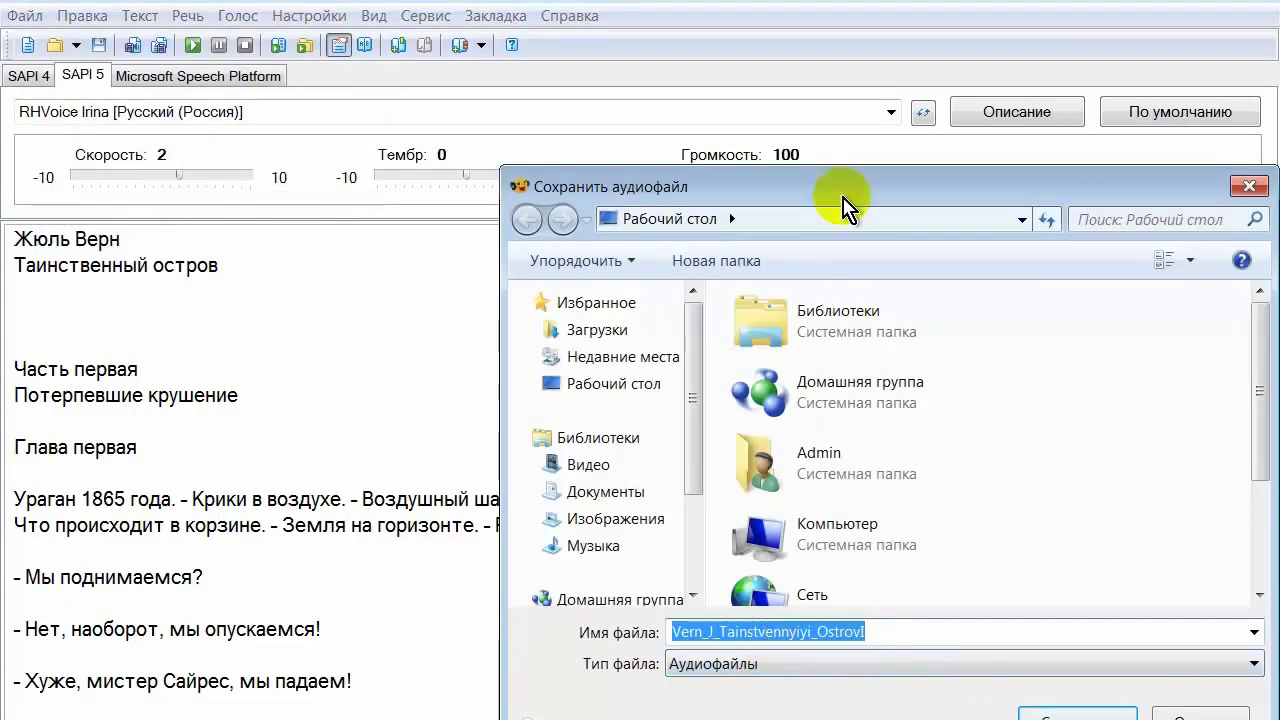
{"action": "left_click_drag", "start_coordinate": [800, 191], "coordinate": [556, 77]}
{"action": "key", "text": "Return"}
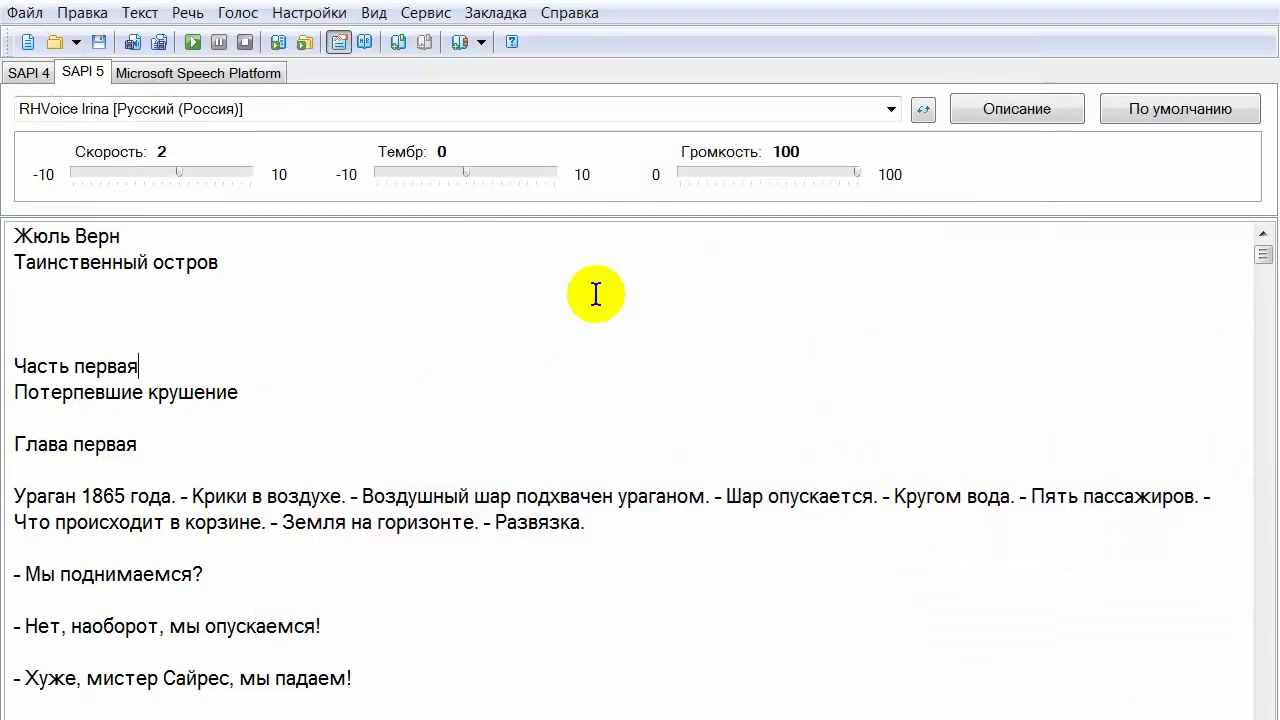